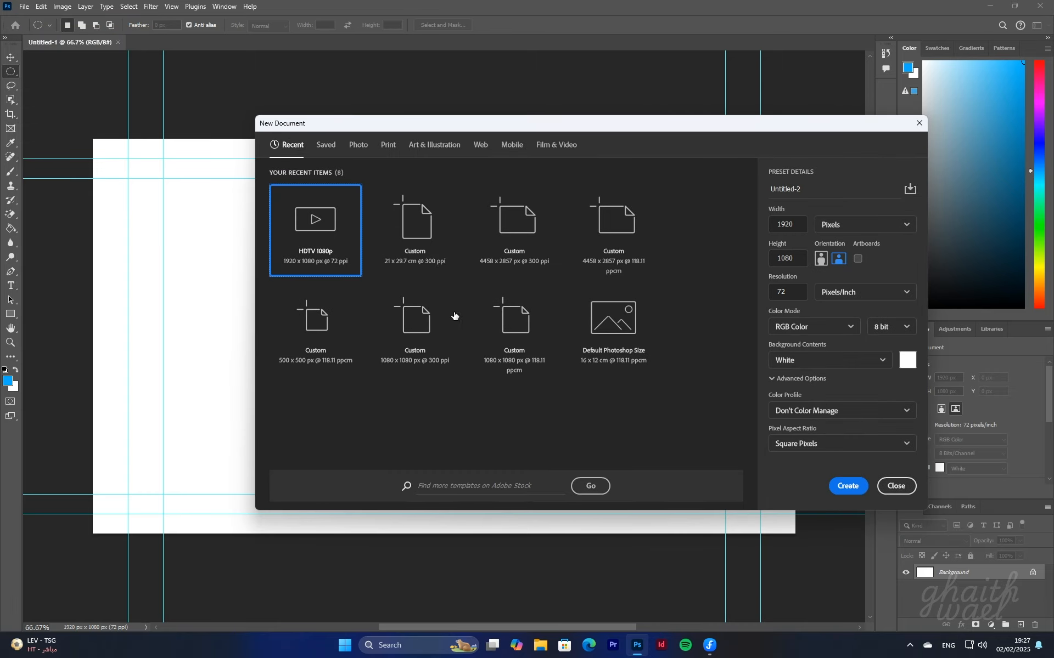
- Create a document from the recent 21 x 29.7 cm, 300 ppi preset and compare it with the first document
click(430, 256)
click(847, 486)
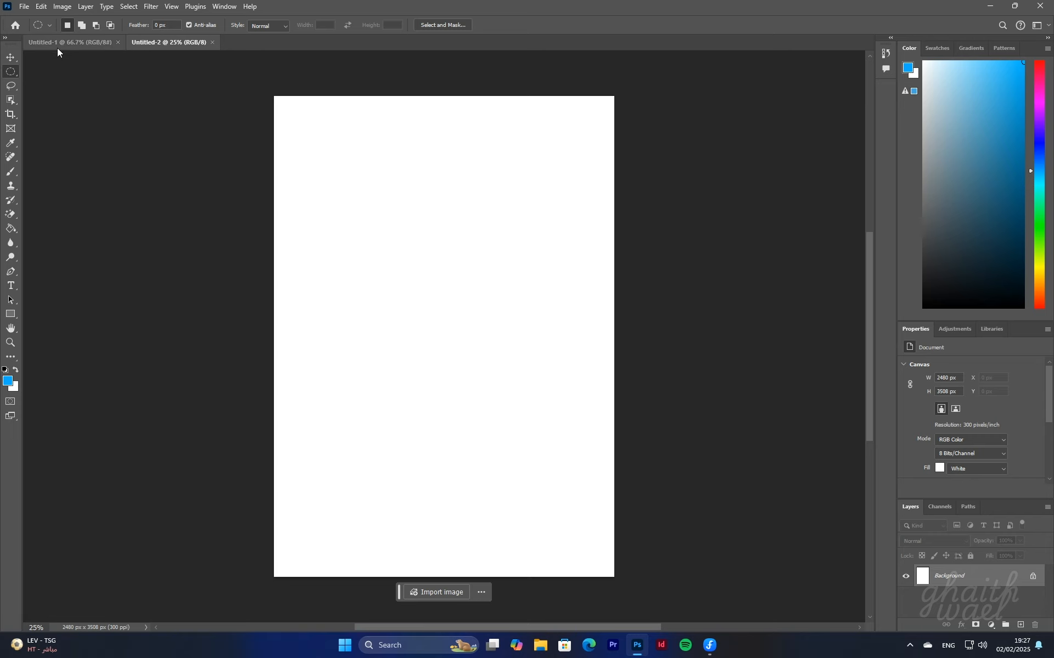
click(90, 44)
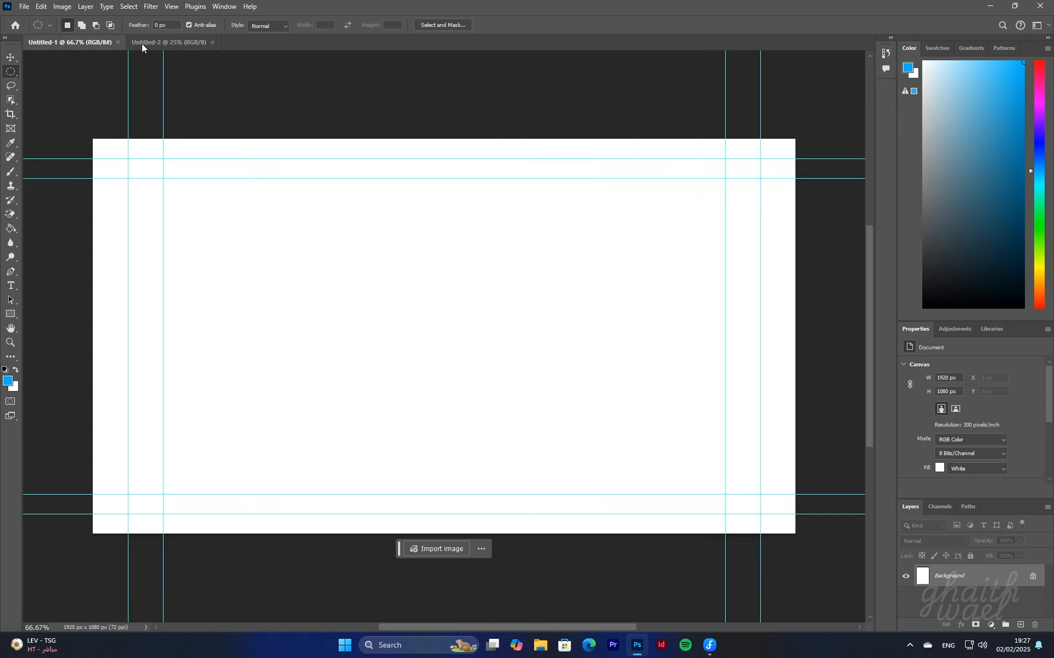
click(158, 46)
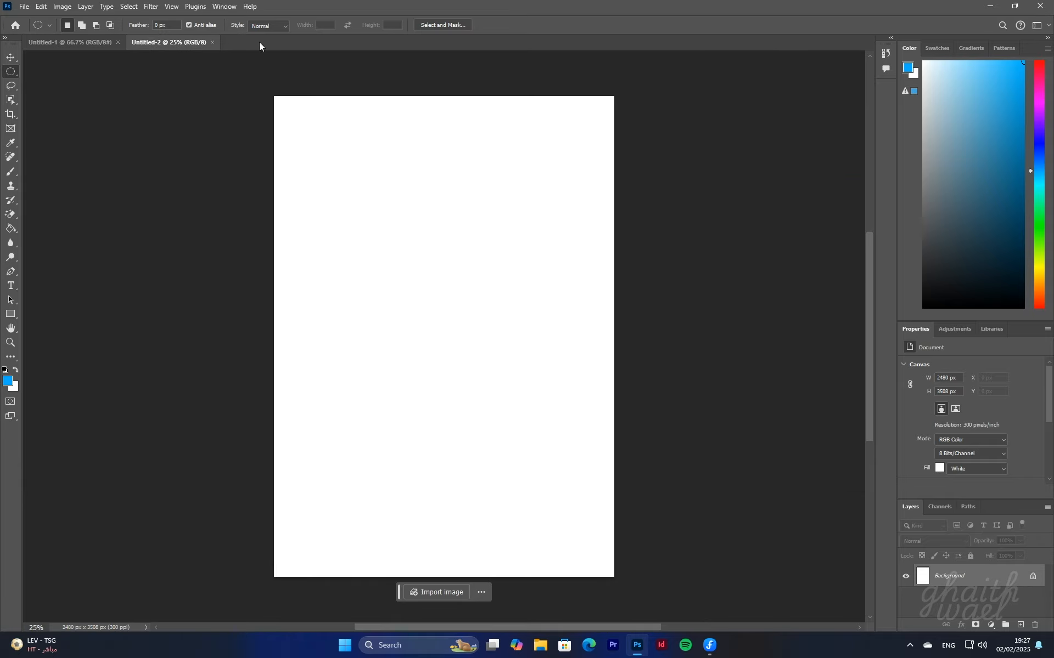
- Create another new document with the same 21 x 29.7 cm, 300 ppi preset
click(26, 7)
click(33, 20)
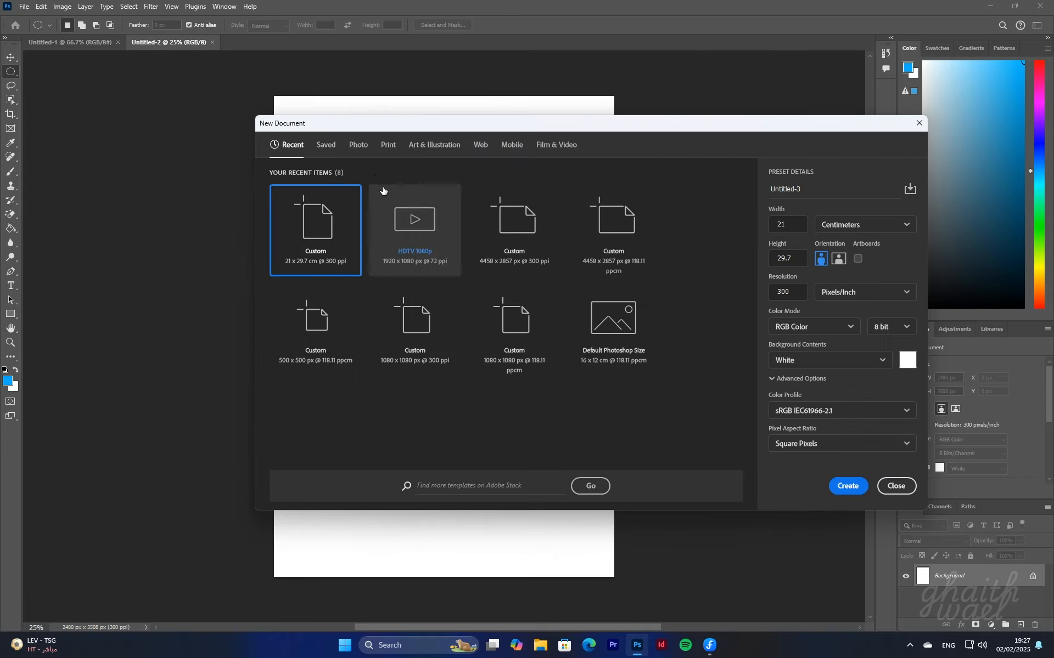
click(848, 486)
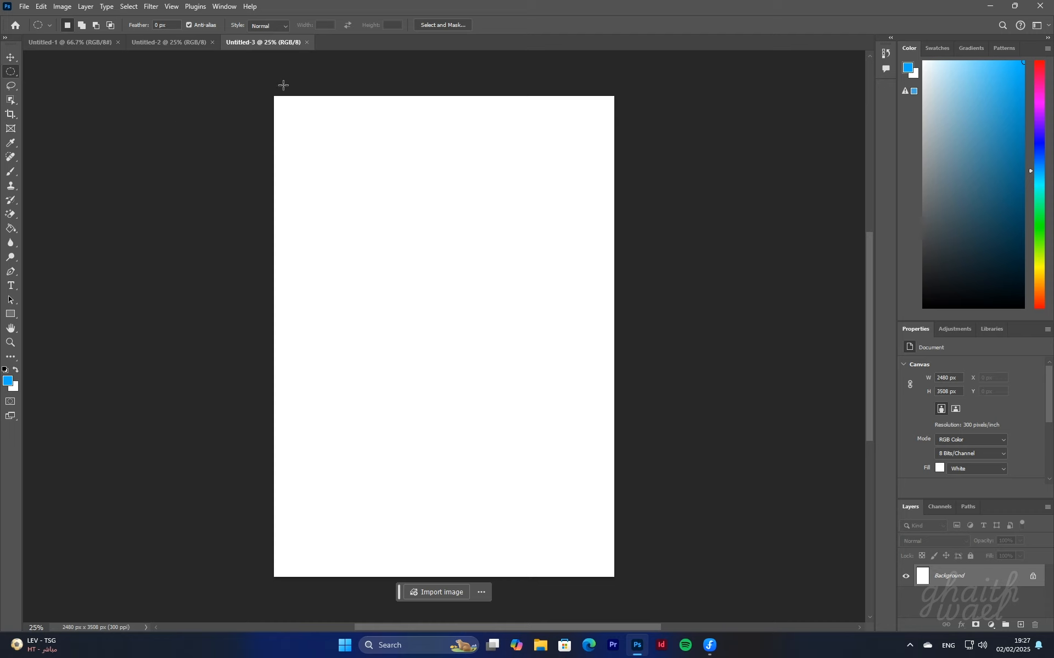
- View each of the three open documents in turn and close the two 21 x 29.7 cm ones
click(176, 43)
click(71, 44)
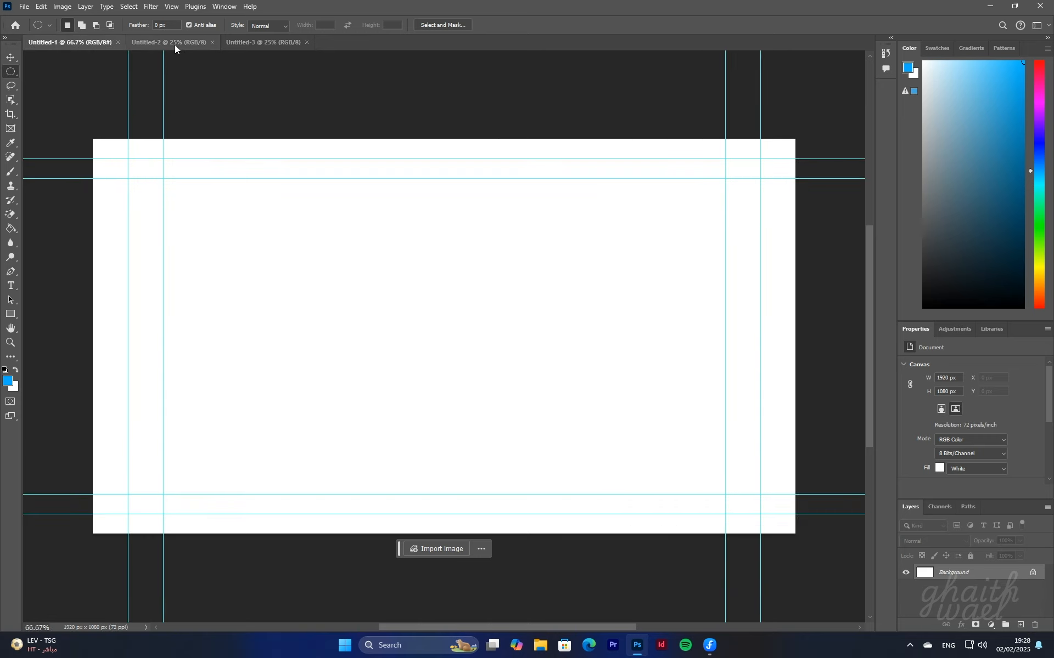
click(174, 45)
click(284, 43)
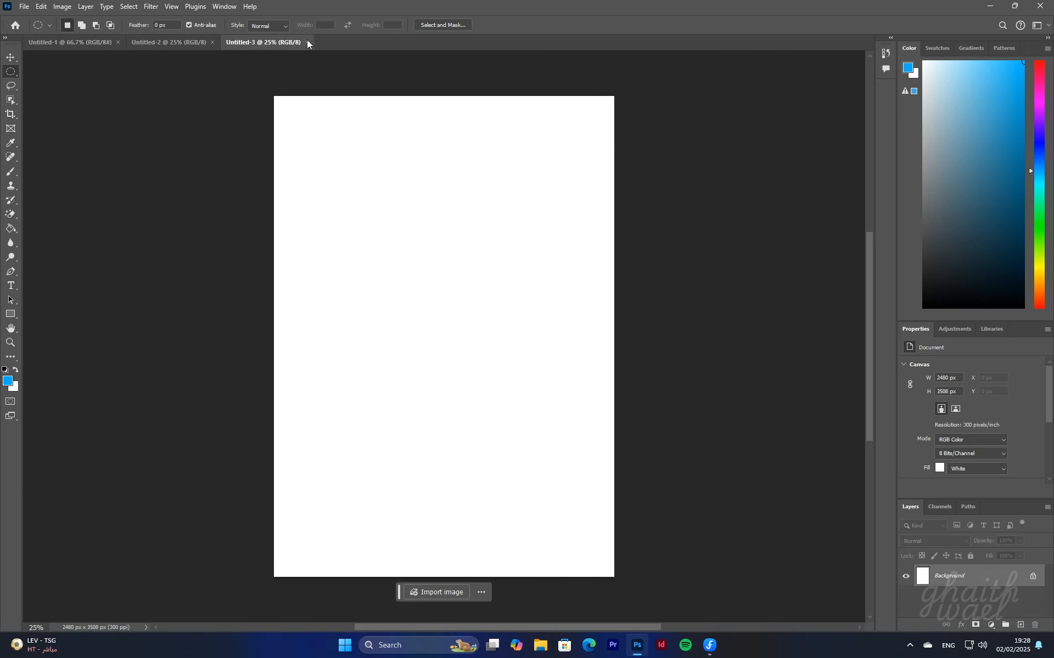
click(308, 42)
click(211, 42)
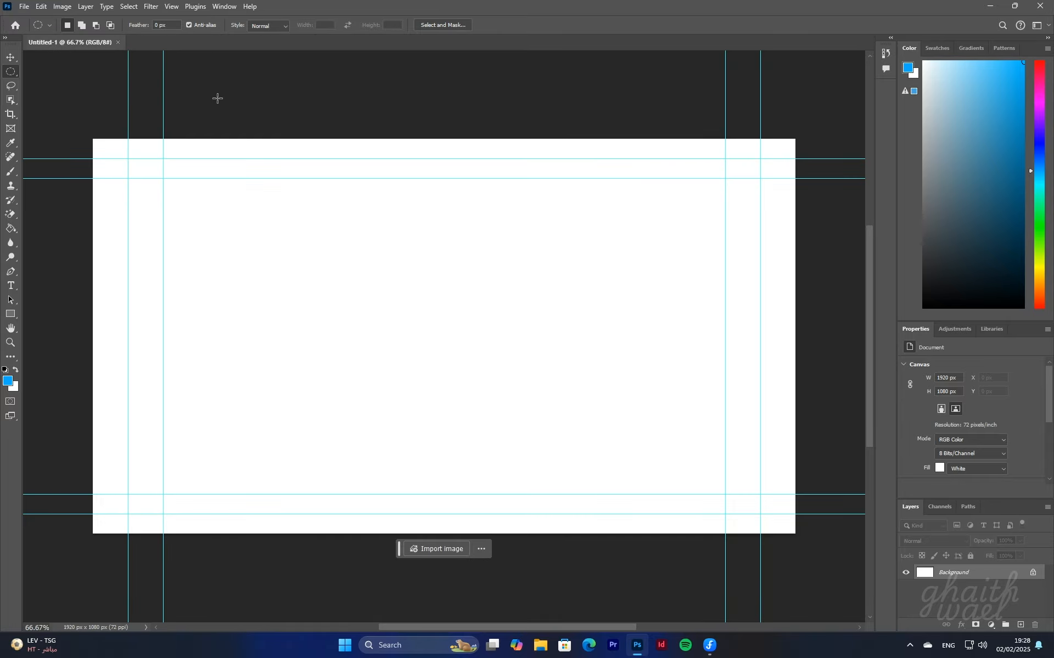
- Create a 21 x 29.7 cm document starting from the document tab bar, and close it again
right_click(151, 44)
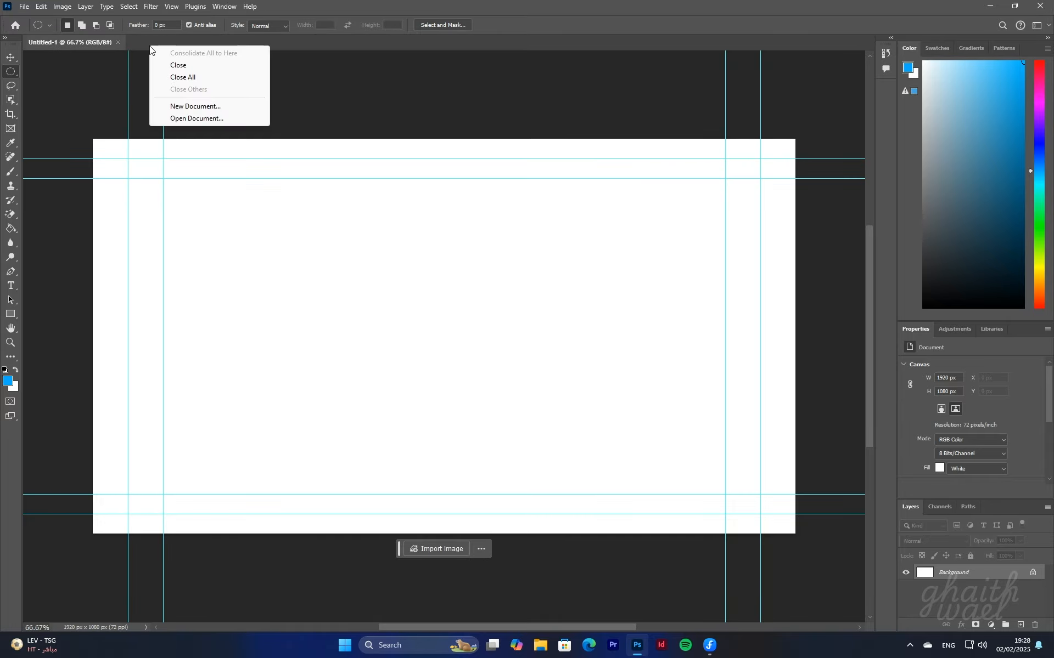
click(184, 106)
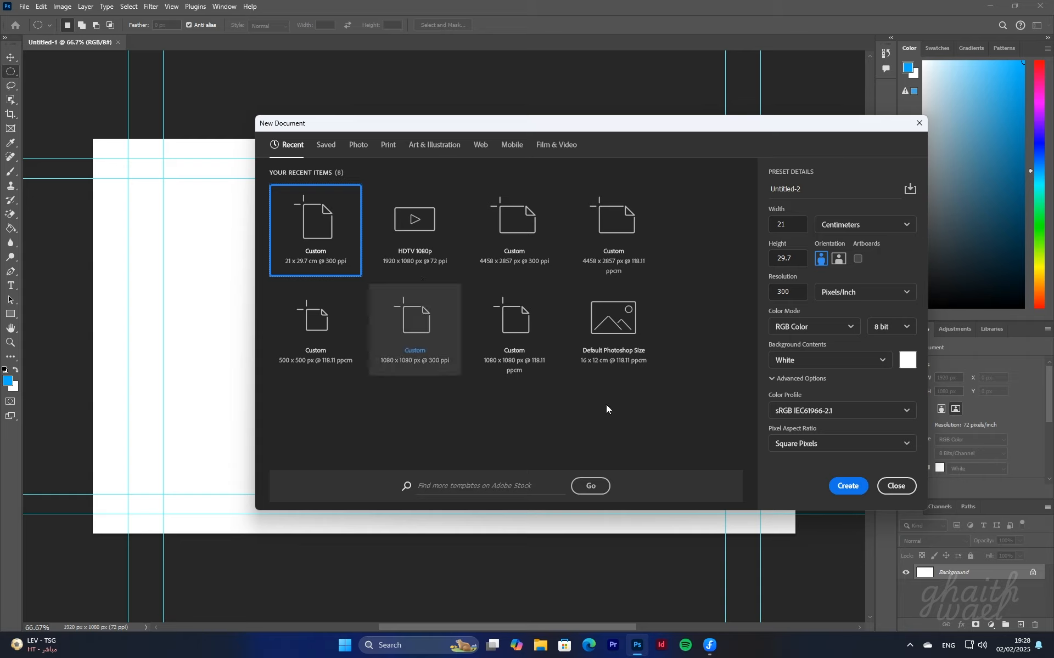
click(847, 486)
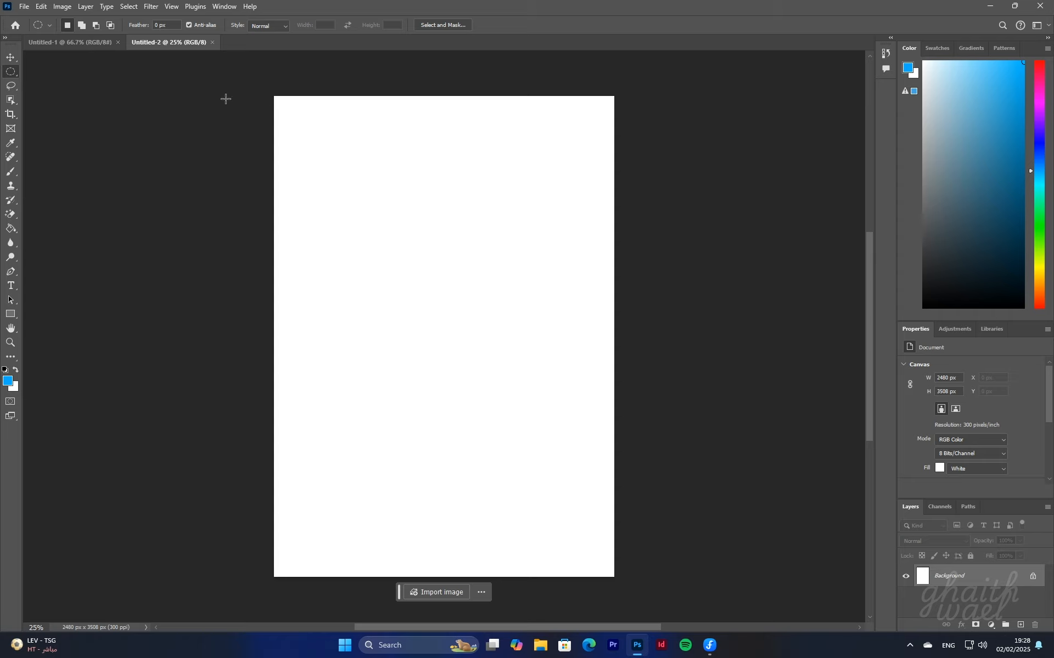
click(212, 42)
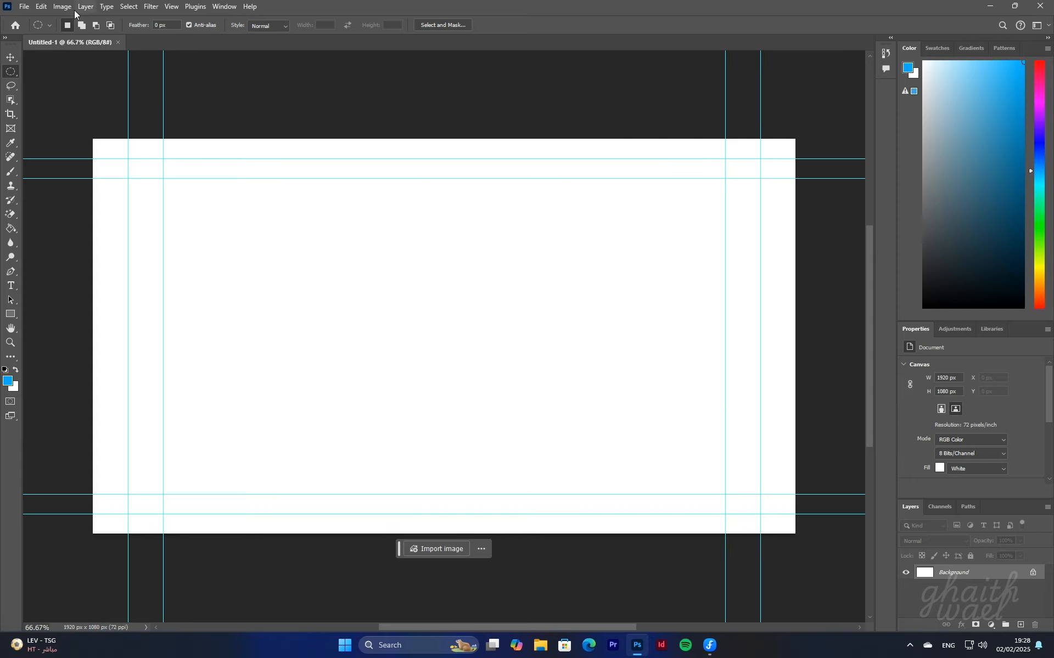
- Open WhatsApp Image 2024-12-21 at 10.23.04 PM.jpeg from Local Disk (D:) as its own document
click(22, 6)
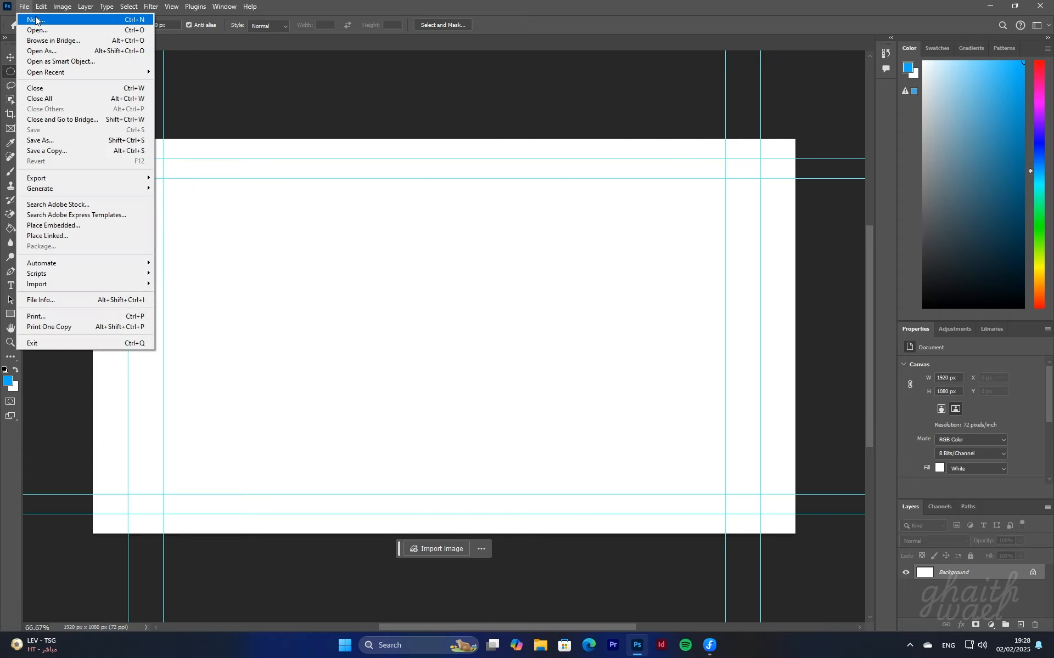
click(457, 80)
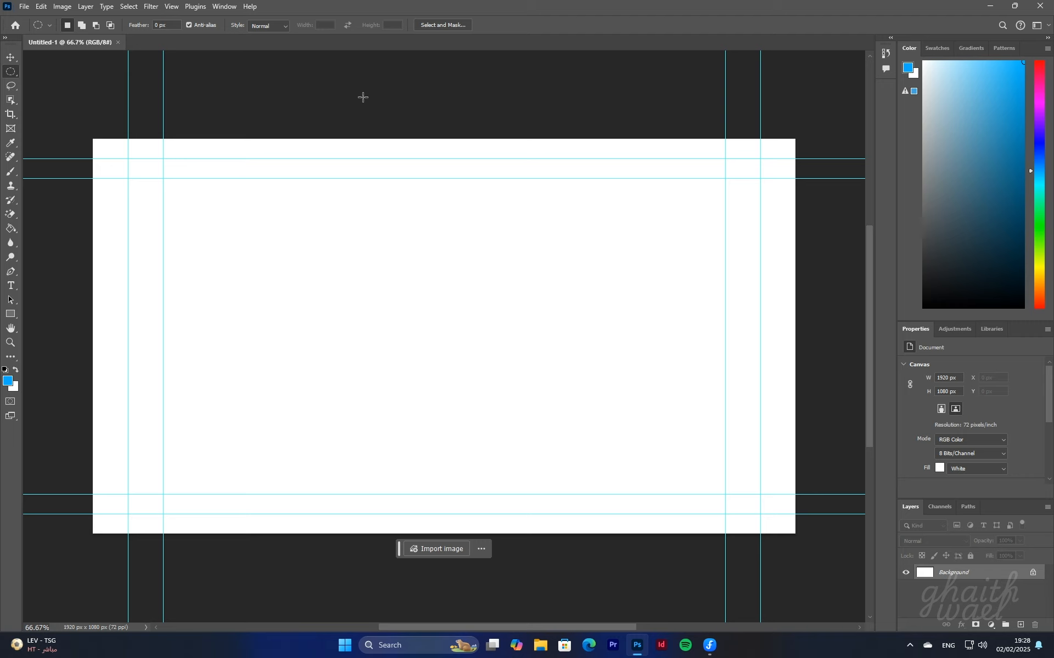
click(26, 8)
mouse_move(33, 7)
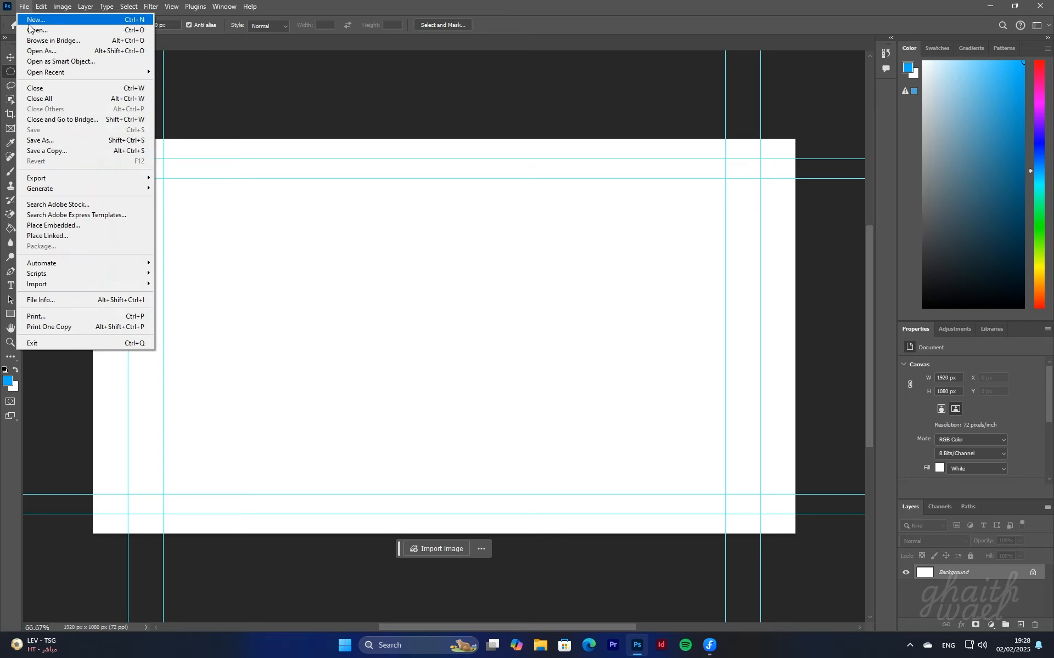
click(32, 30)
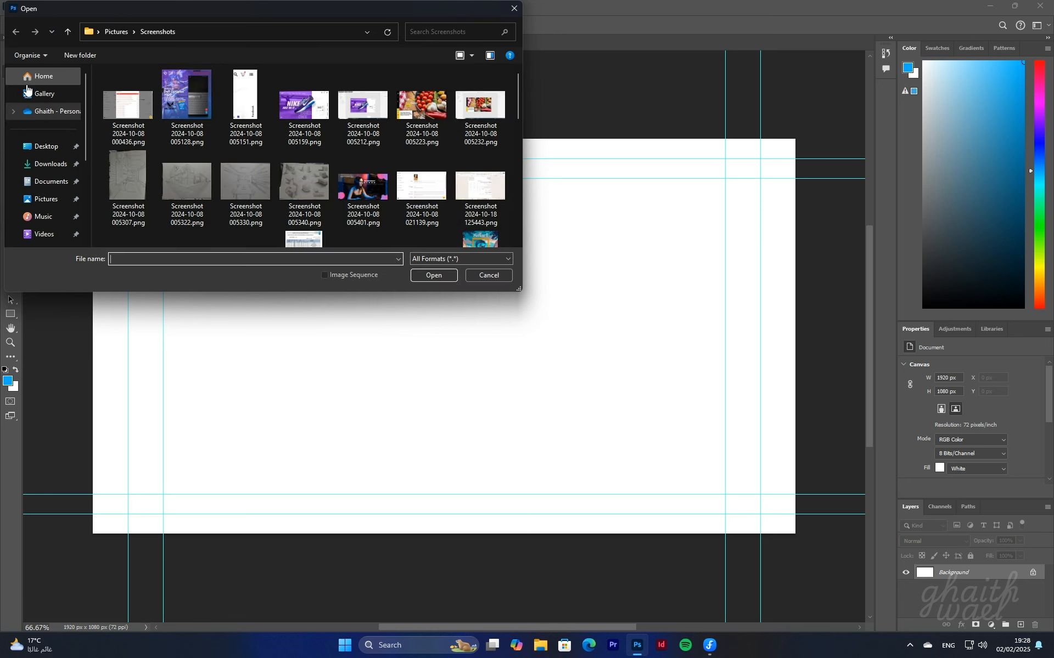
scroll(85, 152, down, 3)
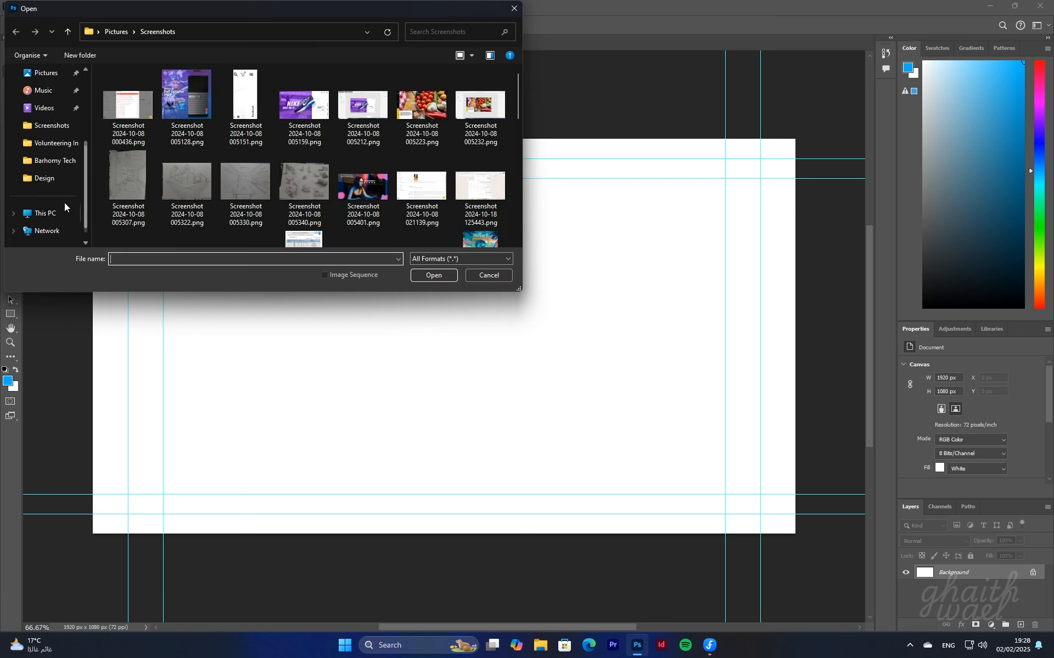
click(58, 209)
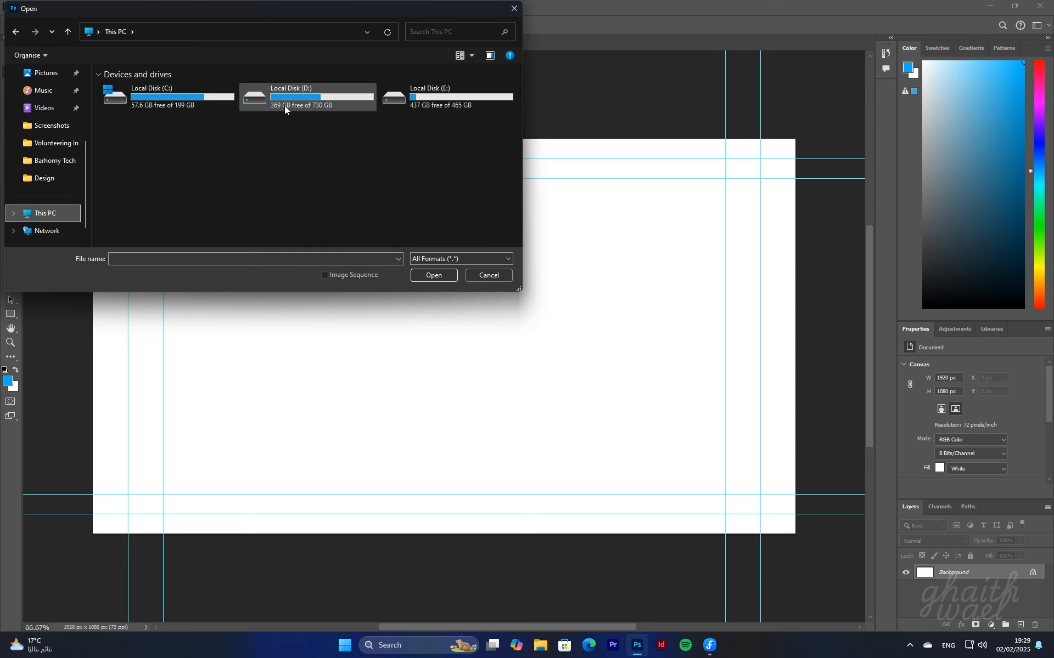
double_click(284, 105)
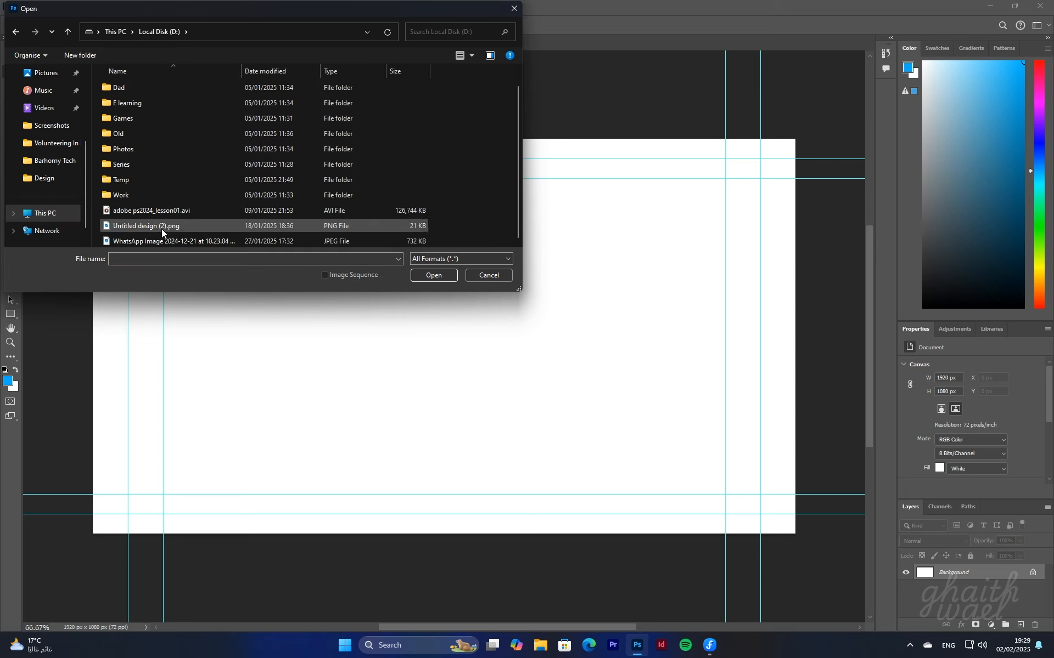
click(222, 228)
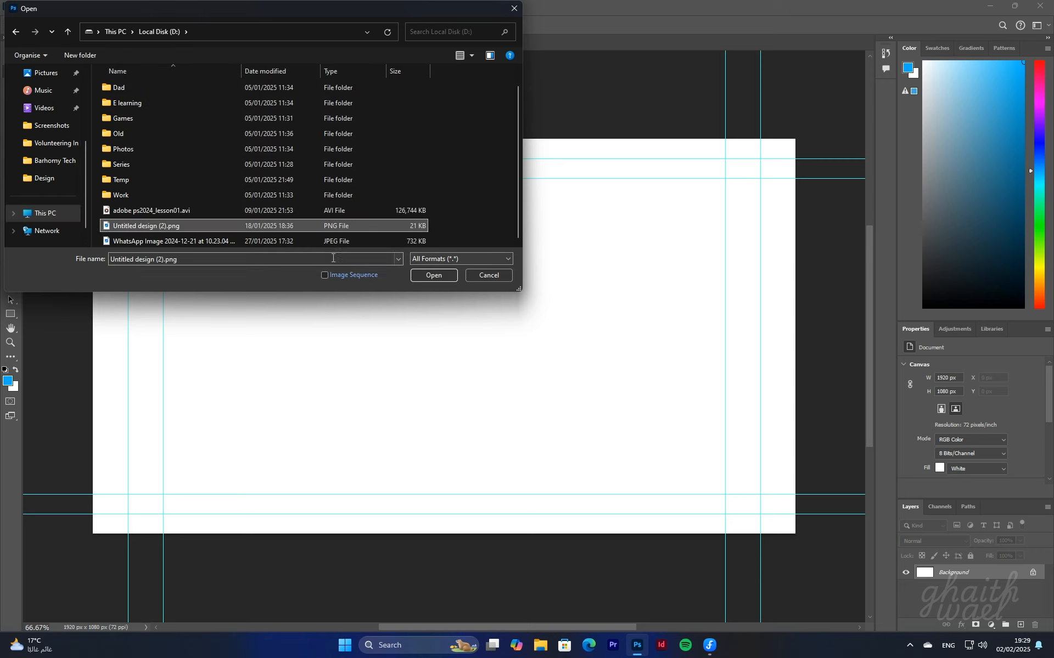
click(364, 245)
click(446, 280)
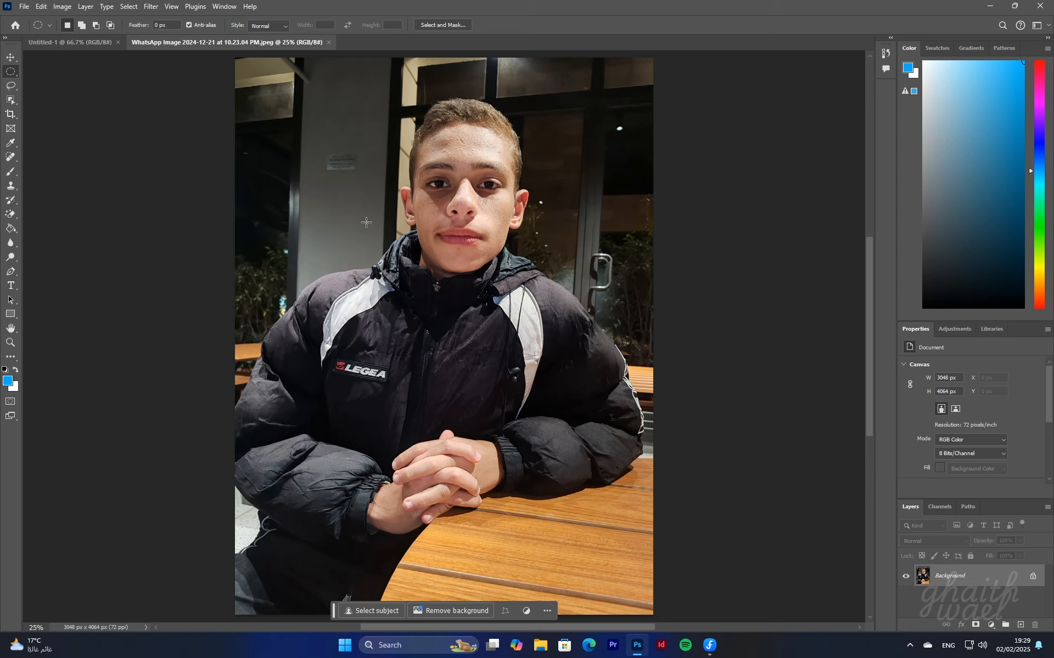
- Place WhatsApp Image 2024-12-21 at 10.23.04 PM.jpeg as an embedded image in the Untitled-1 document
click(97, 47)
click(24, 6)
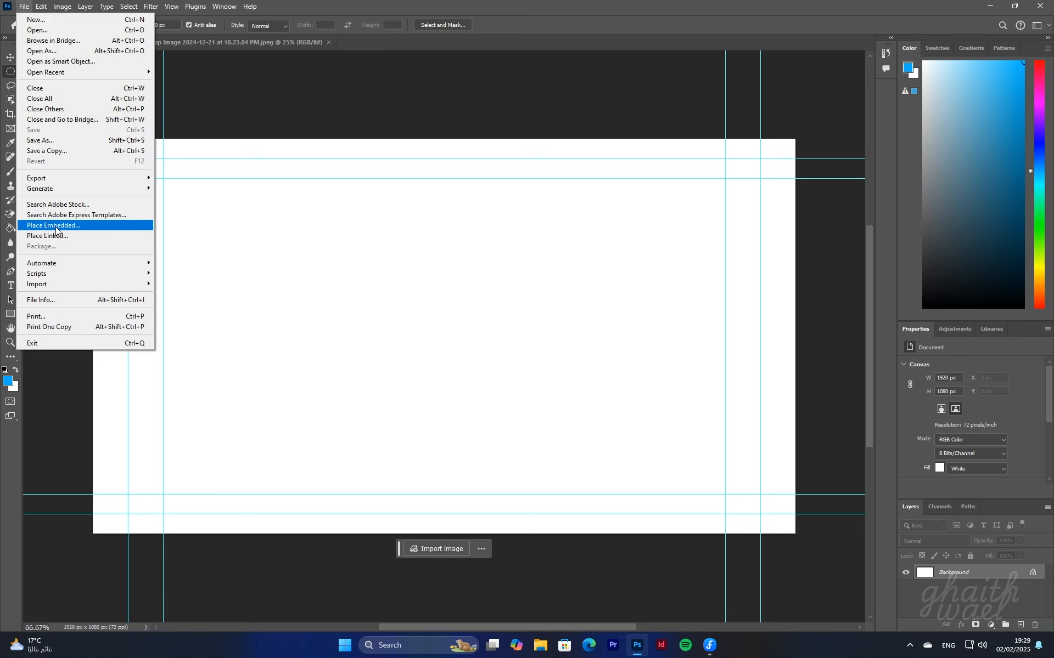
click(55, 226)
scroll(318, 204, down, 1)
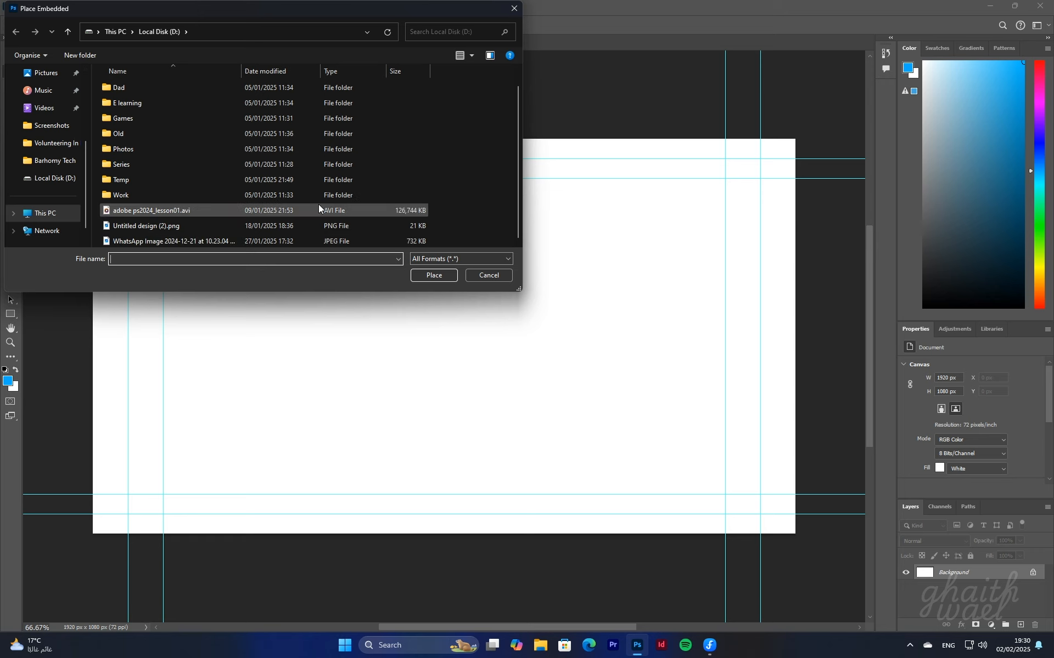
click(229, 242)
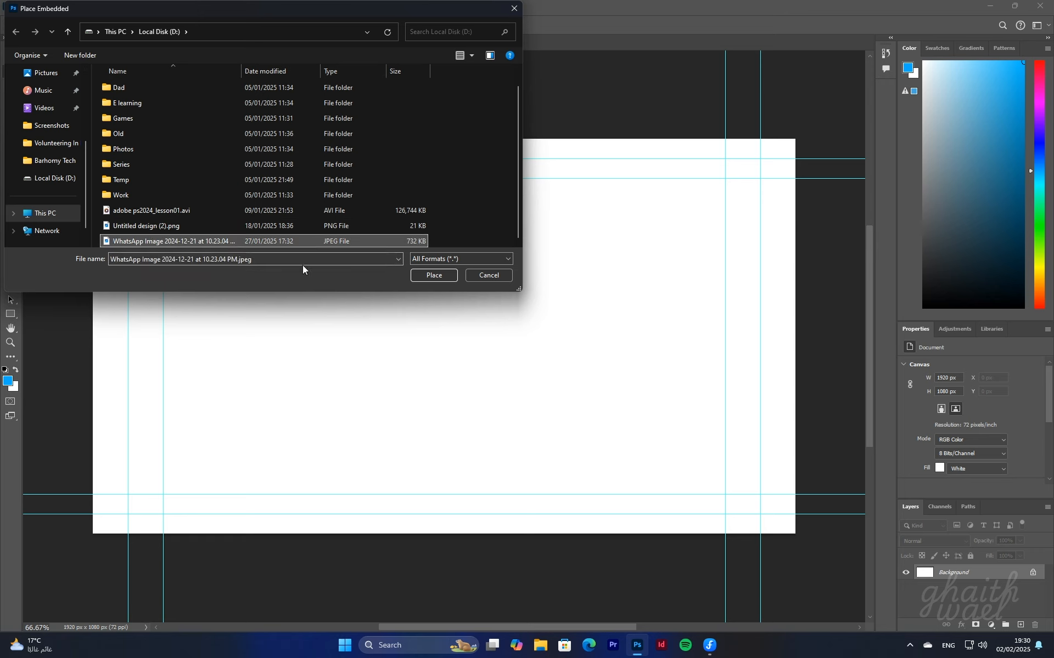
click(423, 275)
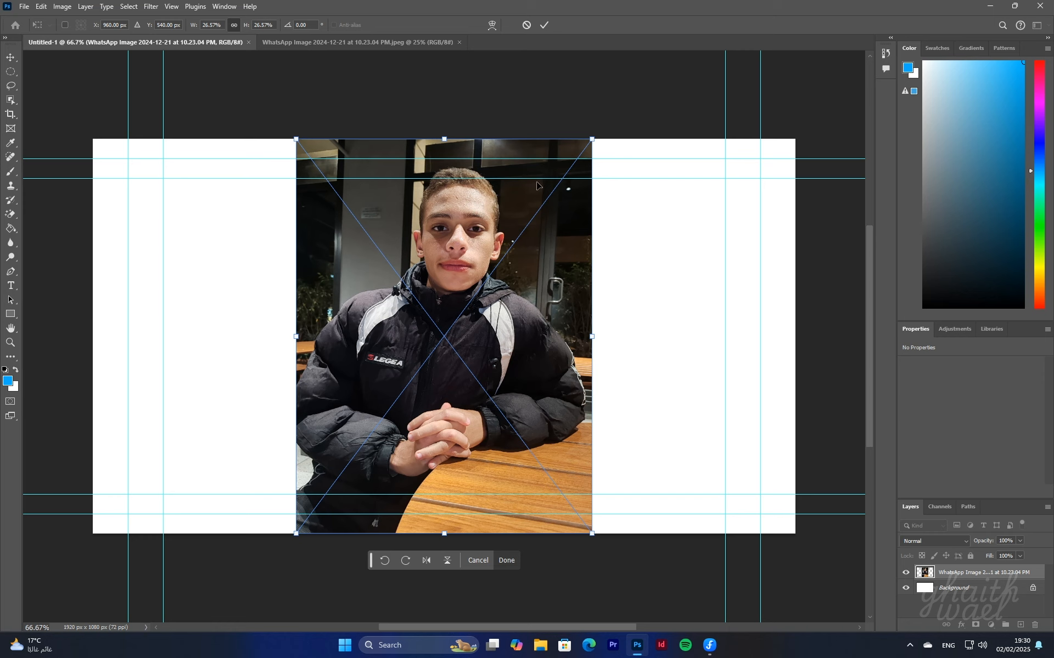
- Scale the placed photo proportionally down to about 18.7% and reposition it near the middle of the canvas
drag(600, 155, 531, 249)
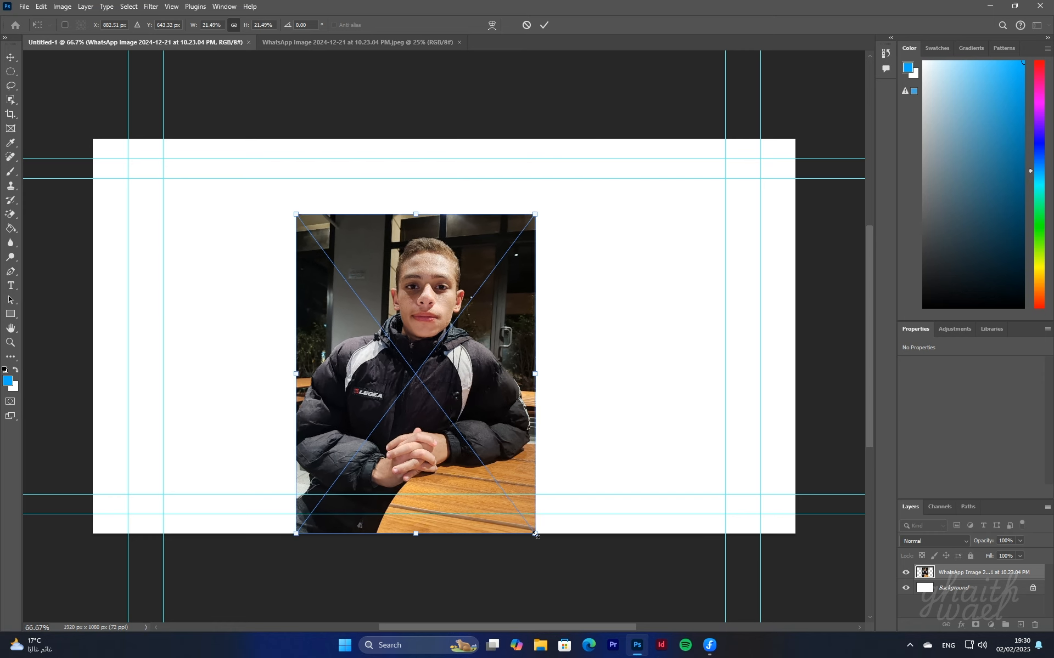
drag(535, 534, 504, 491)
drag(461, 336, 456, 295)
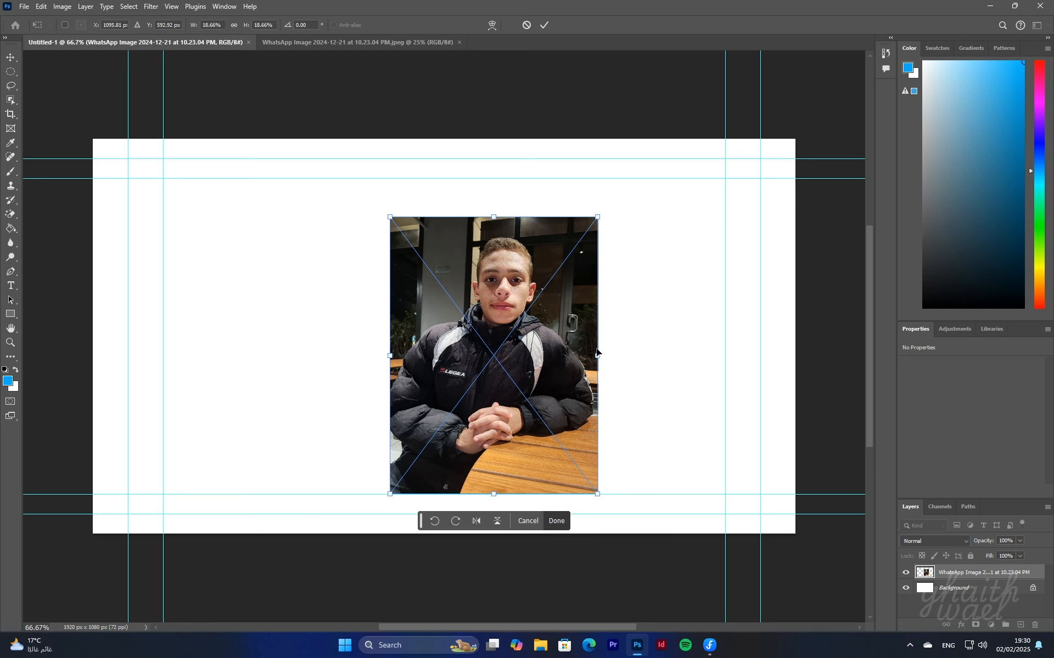
- Stretch the photo non-proportionally to about 48.75% width and 20.67% height
drag(597, 356, 532, 354)
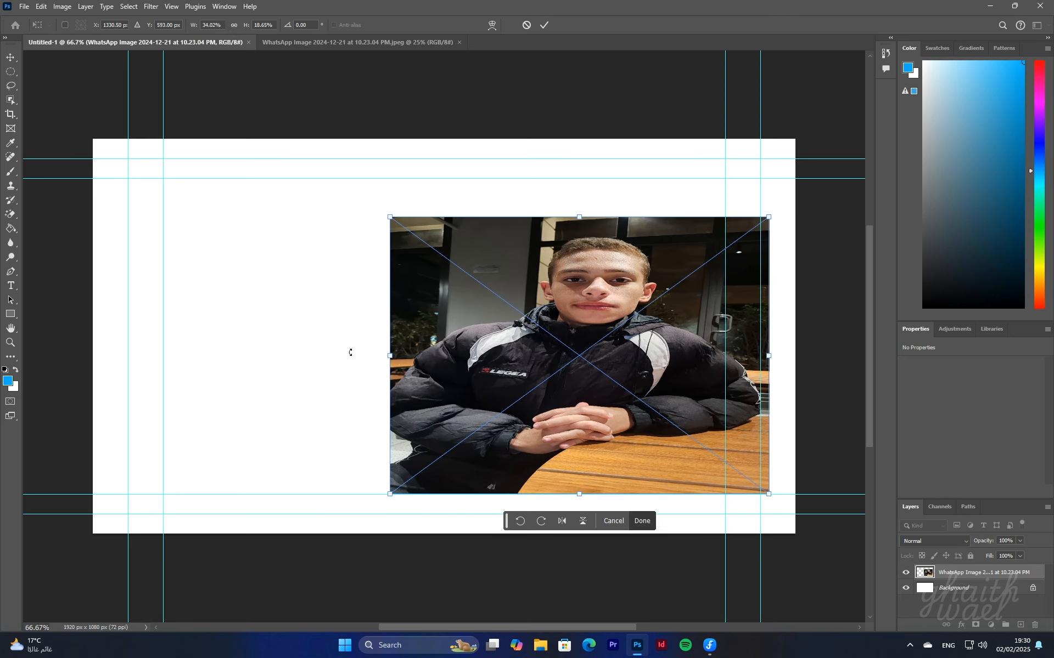
drag(389, 356, 230, 341)
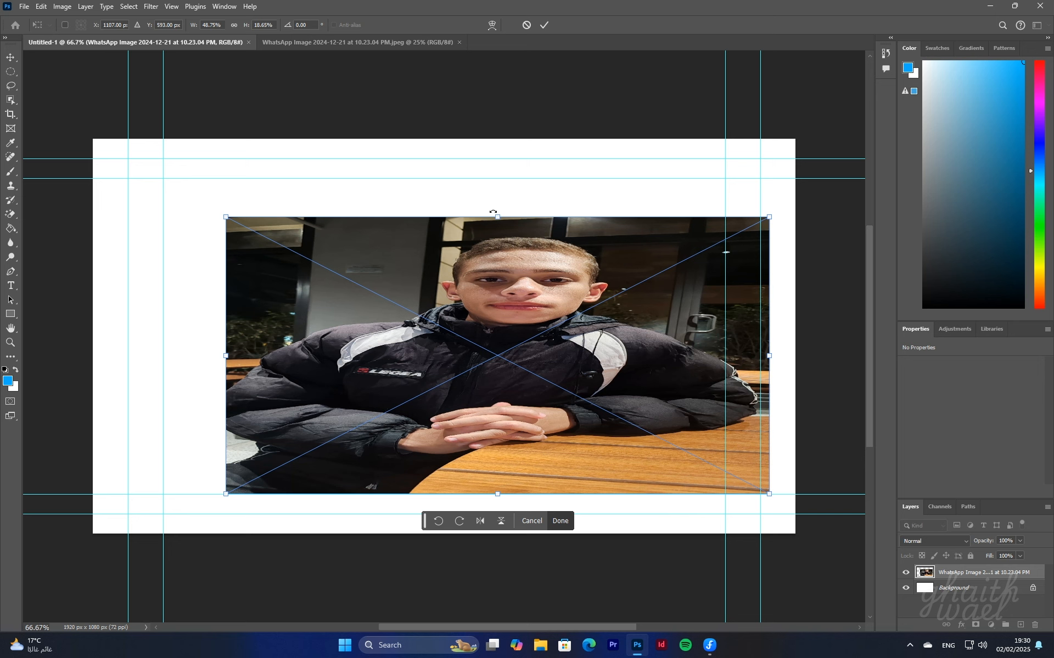
mouse_move(500, 217)
mouse_down()
mouse_move(500, 146)
mouse_move(510, 206)
mouse_up()
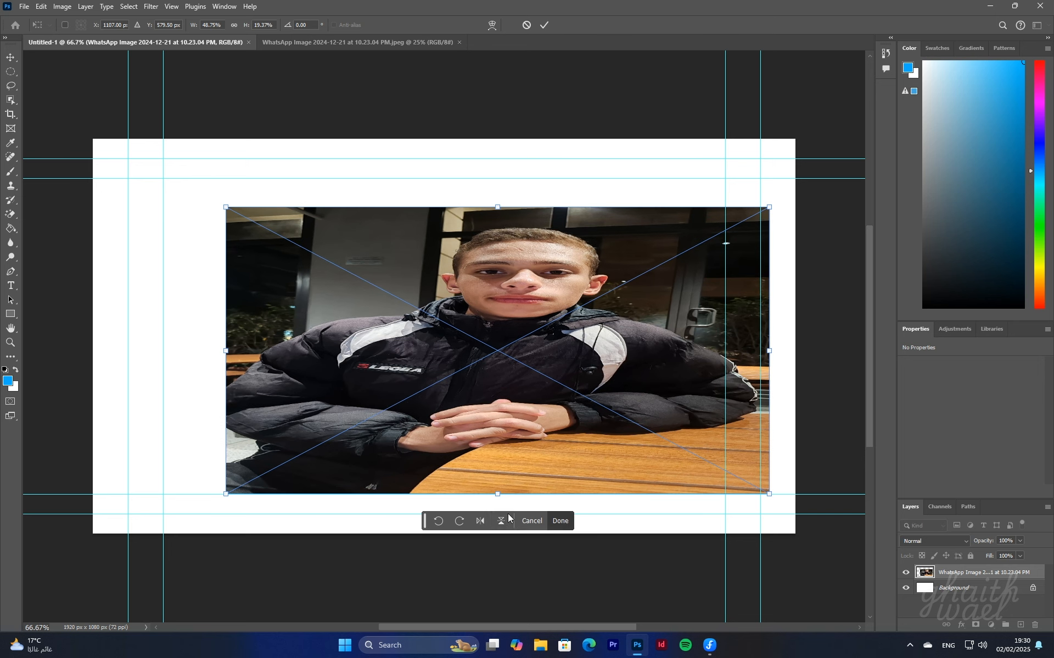
drag(495, 496, 499, 522)
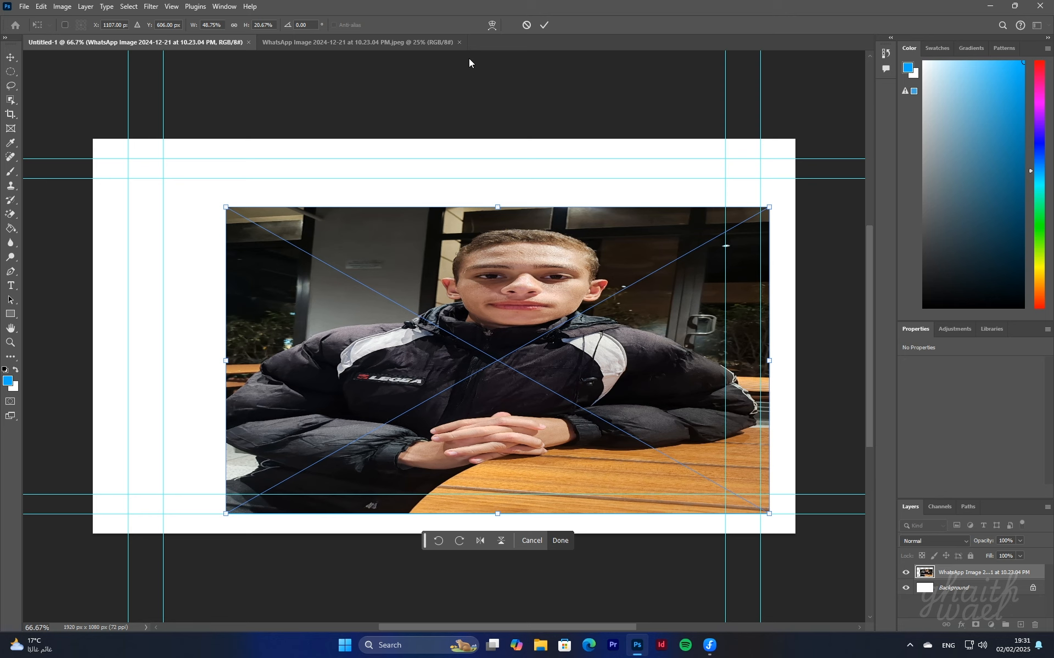
- Undo the photo's stretches, its move and its second proportional resize
key(ctrl+z)
key(ctrl+z)
key(ctrl+z)
key(ctrl+z)
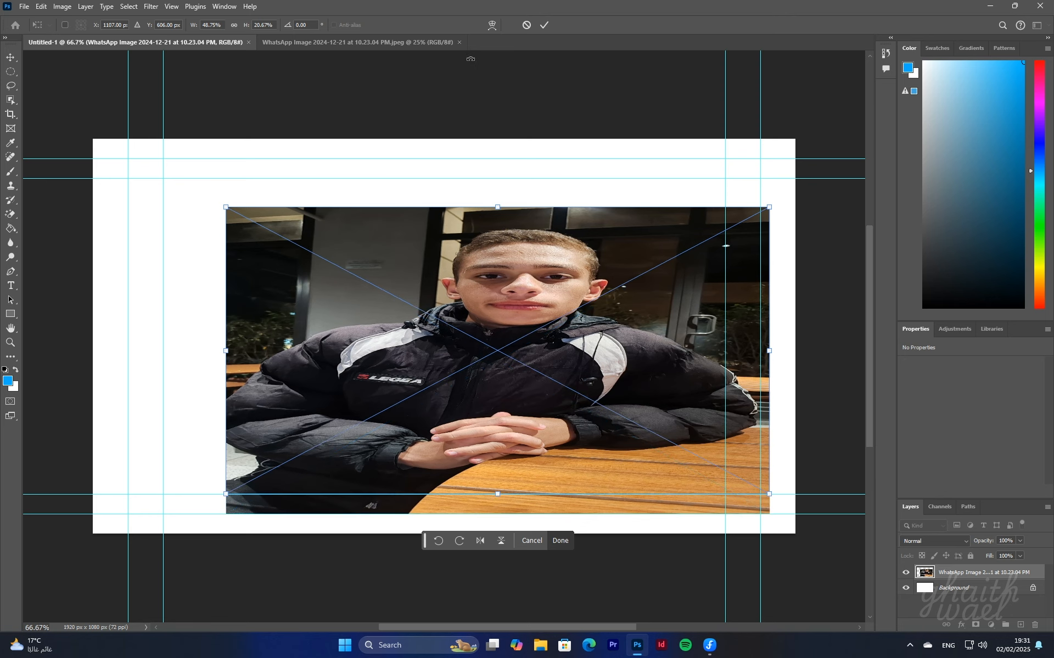
key(ctrl+z)
key(ctrl+z)
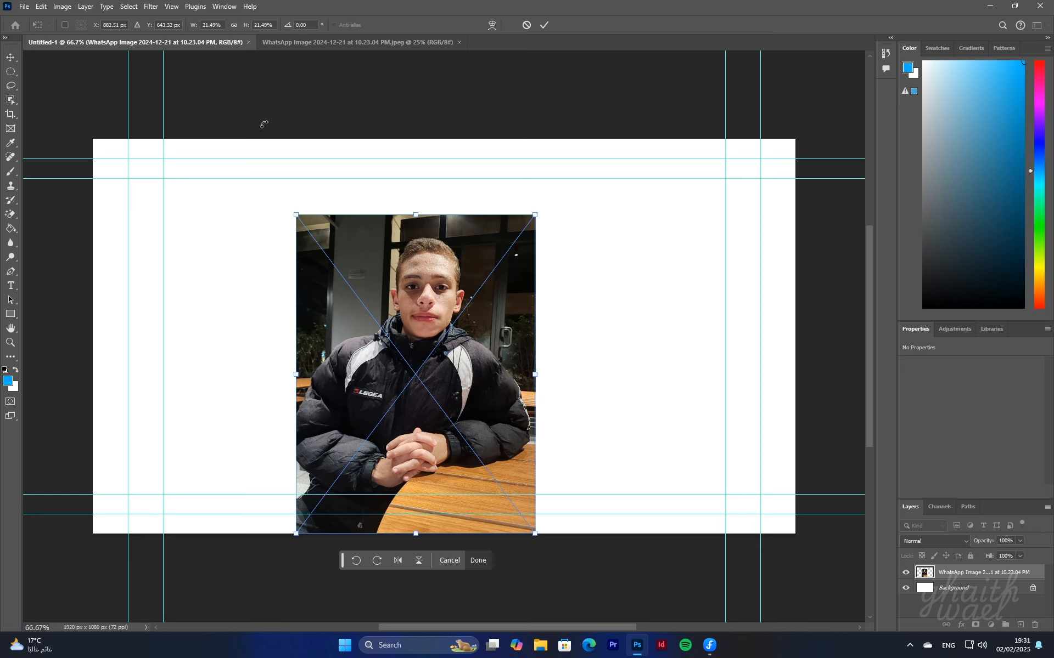
- Scale the placed photo proportionally to about 23.6%, move it up on the canvas and commit the placement
drag(534, 215, 478, 173)
key(ctrl+z)
drag(536, 213, 583, 209)
drag(482, 279, 486, 229)
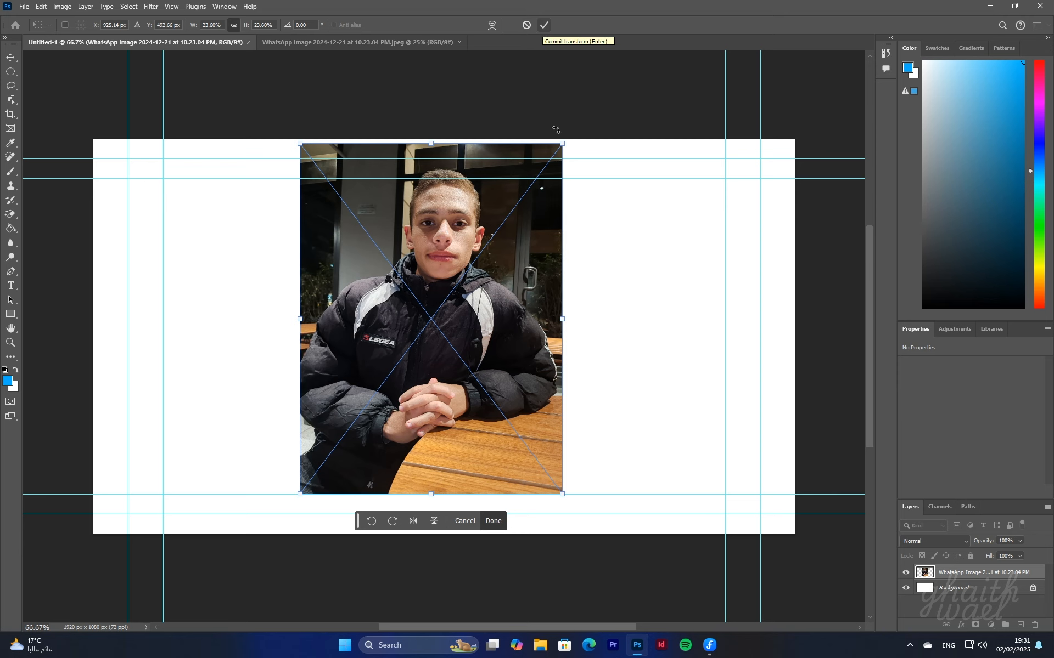
click(490, 525)
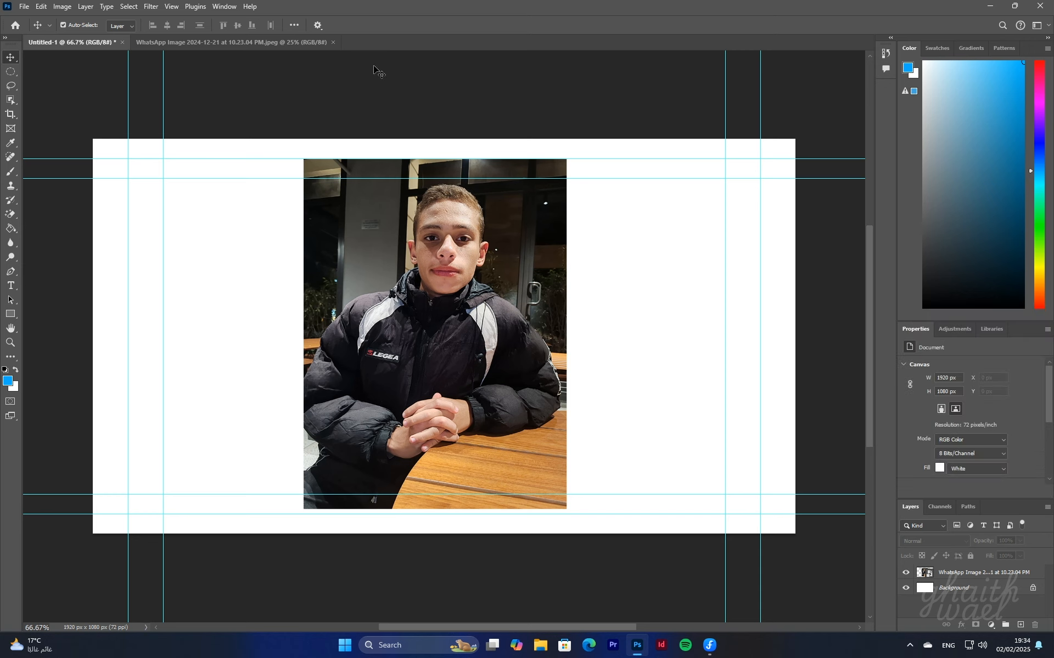
- Hide the Layers panel and display it again
click(229, 7)
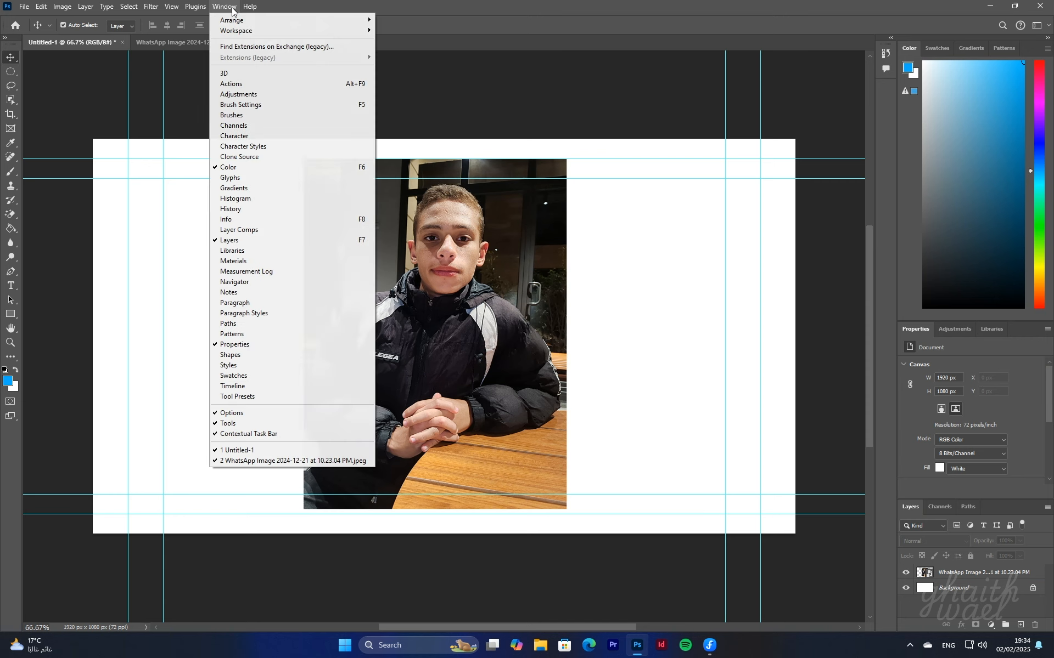
click(244, 241)
click(224, 6)
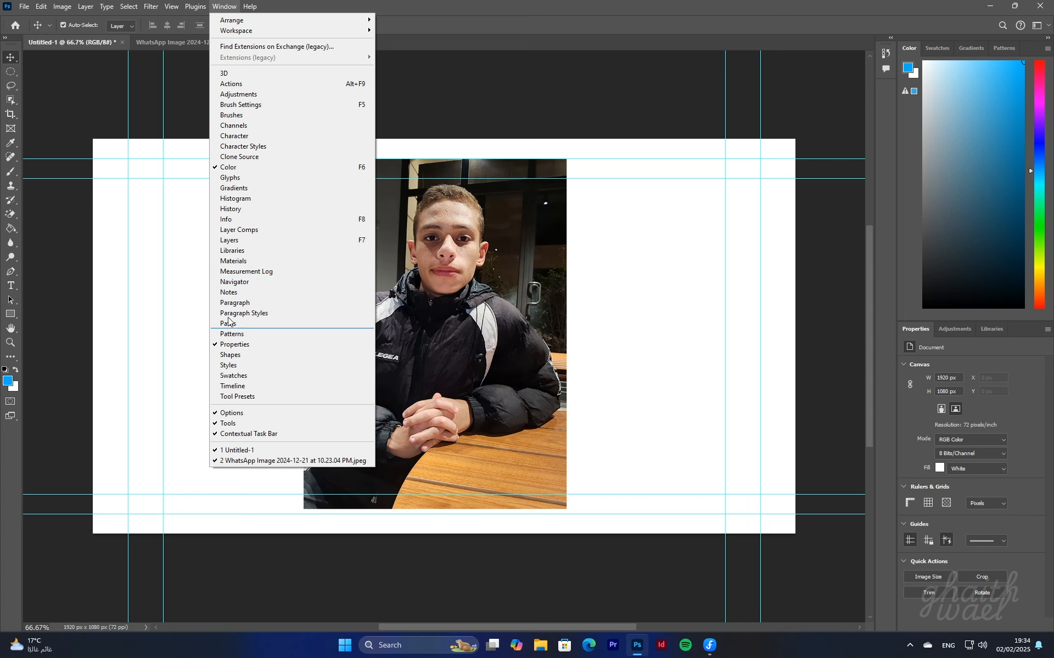
click(229, 242)
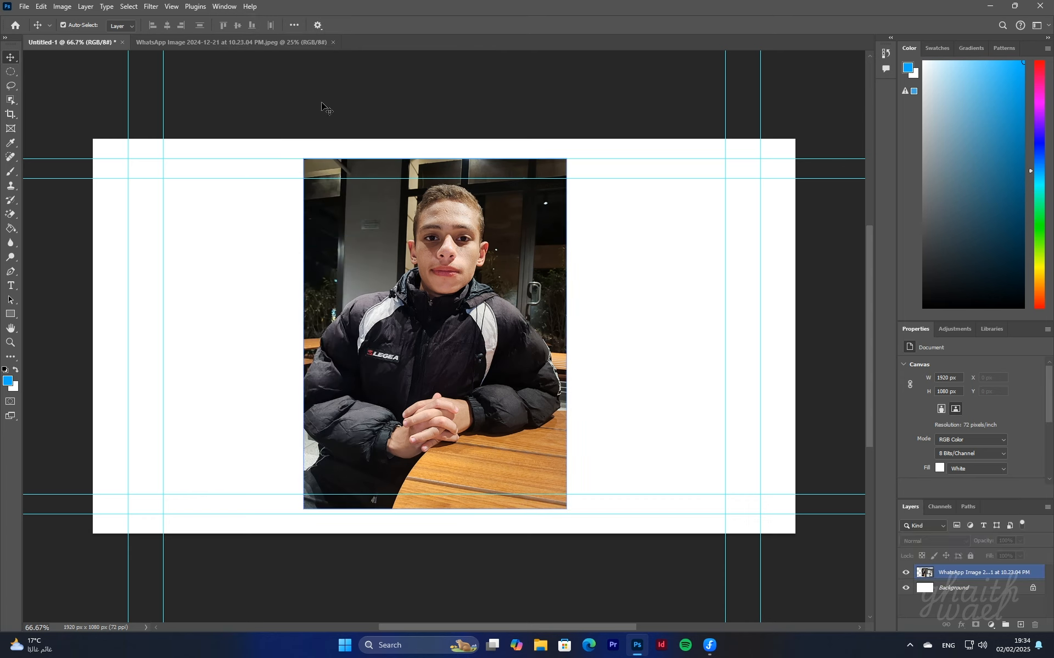
- Add the 3D panel to the workspace and collapse it into the side dock
click(224, 6)
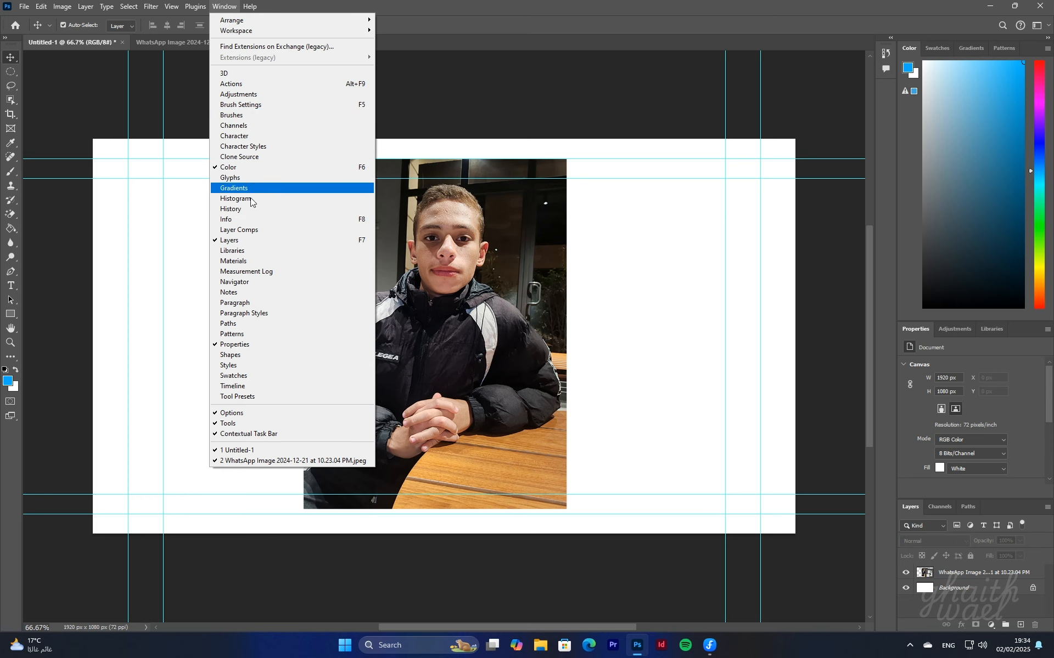
click(267, 76)
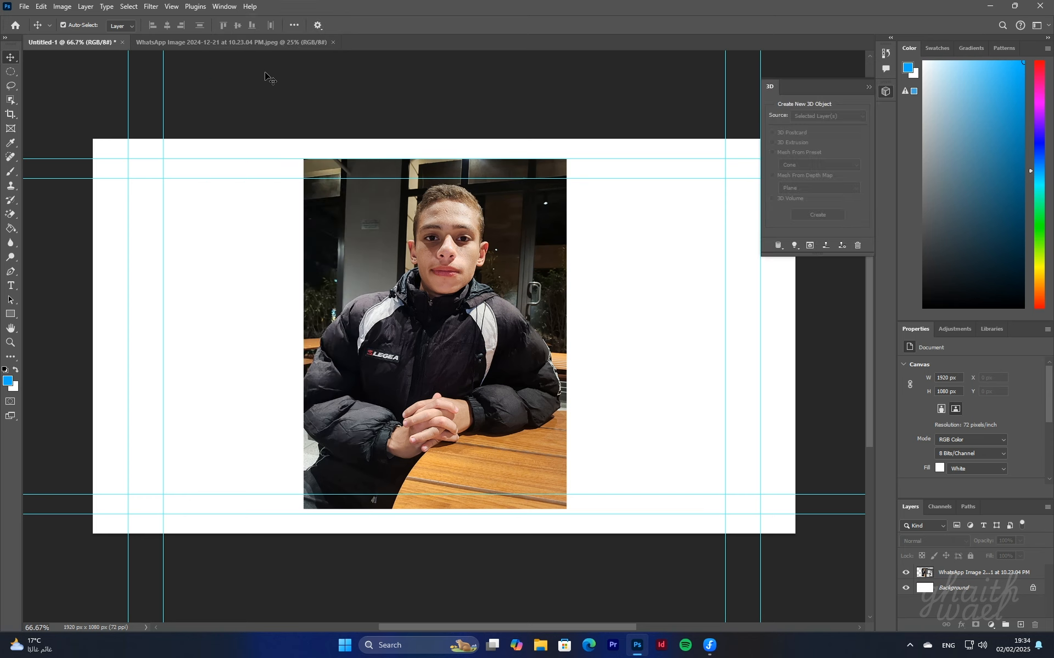
click(889, 93)
click(889, 93)
click(224, 7)
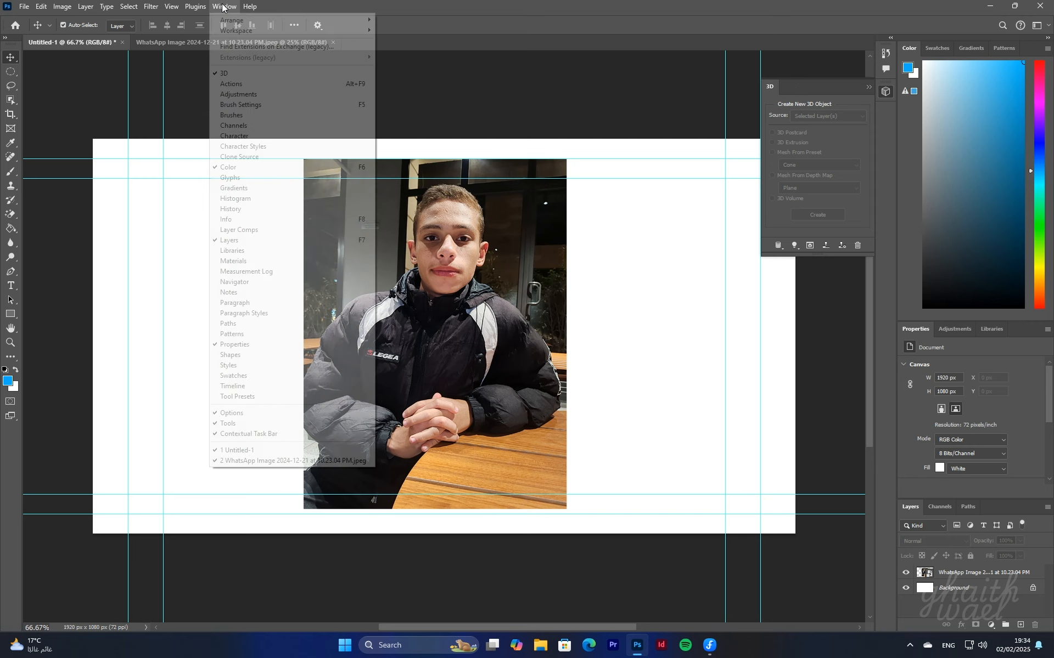
click(261, 76)
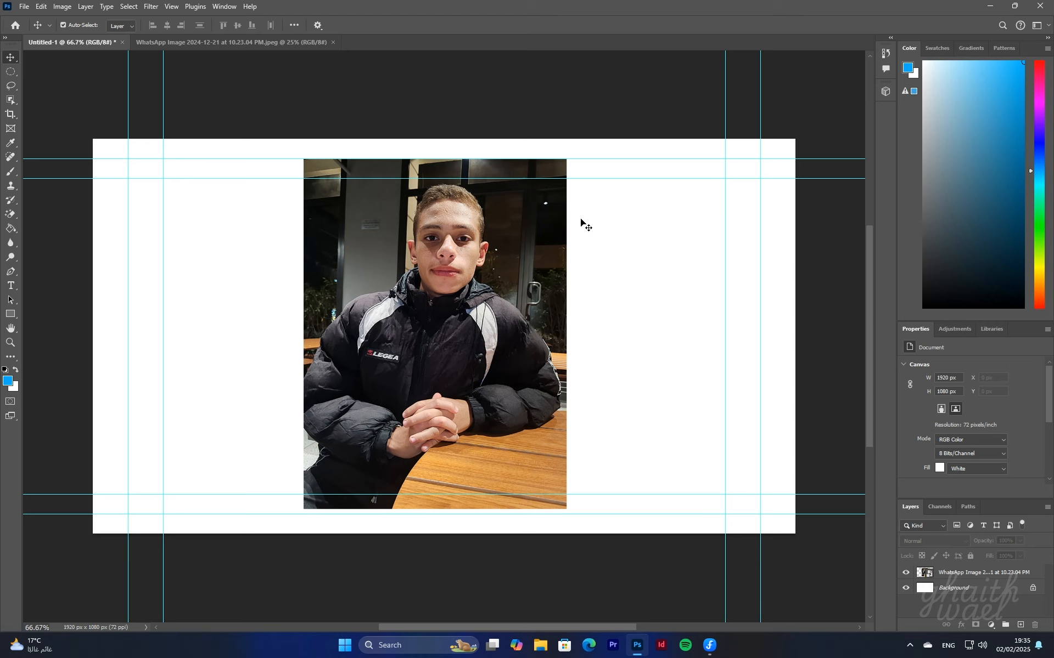
- Delete the placed photo, then place Untitled design (2).png as an embedded object at 100% in the middle of the canvas
key(Delete)
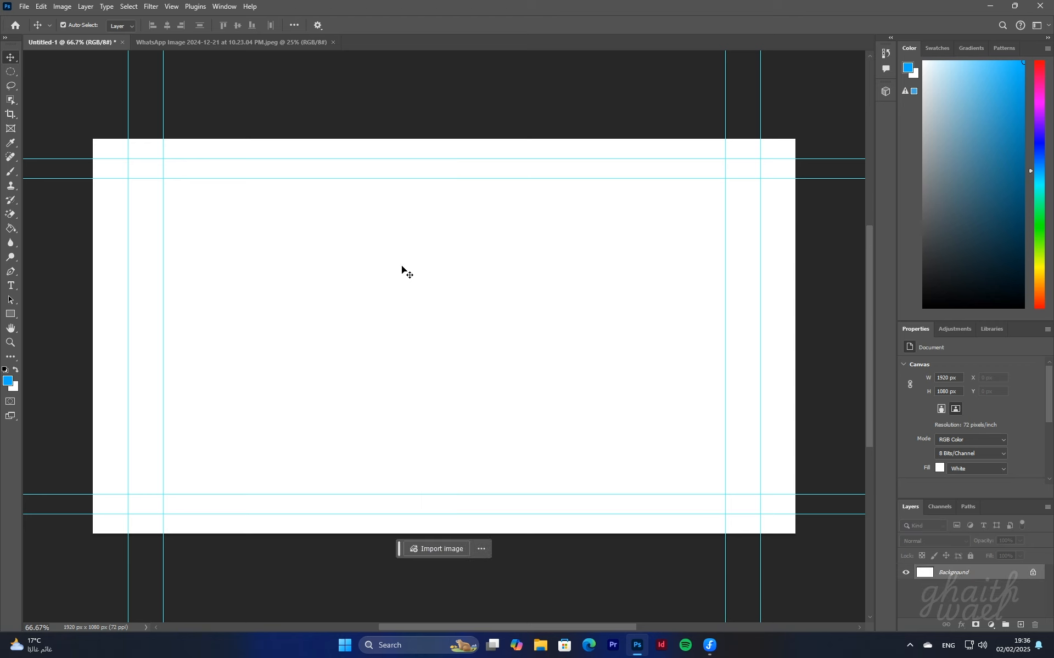
click(26, 10)
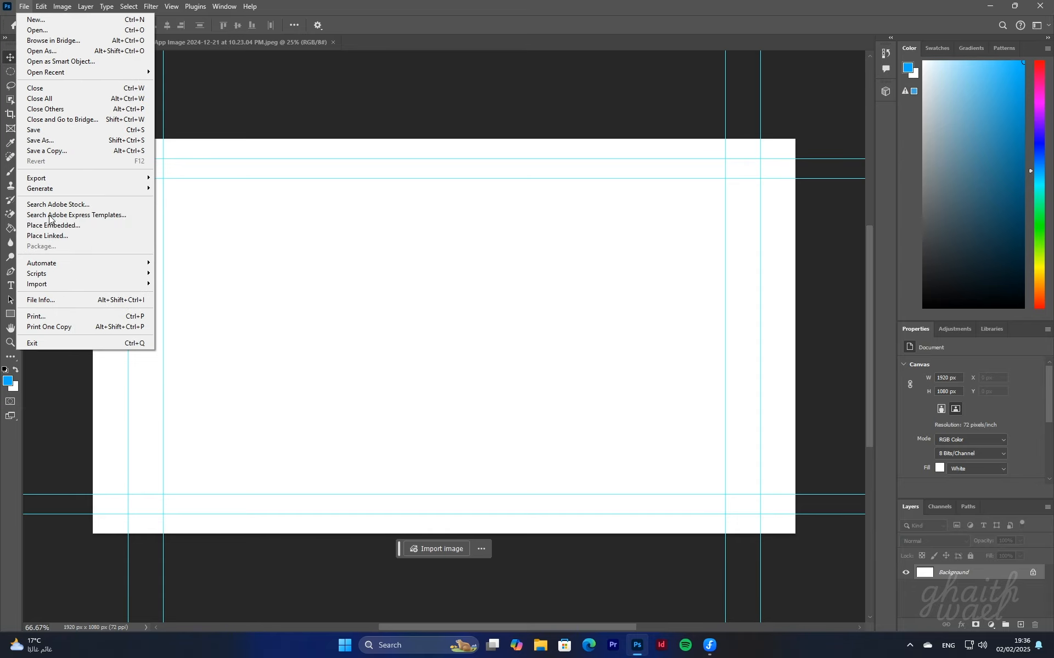
click(83, 226)
scroll(209, 203, down, 1)
click(196, 226)
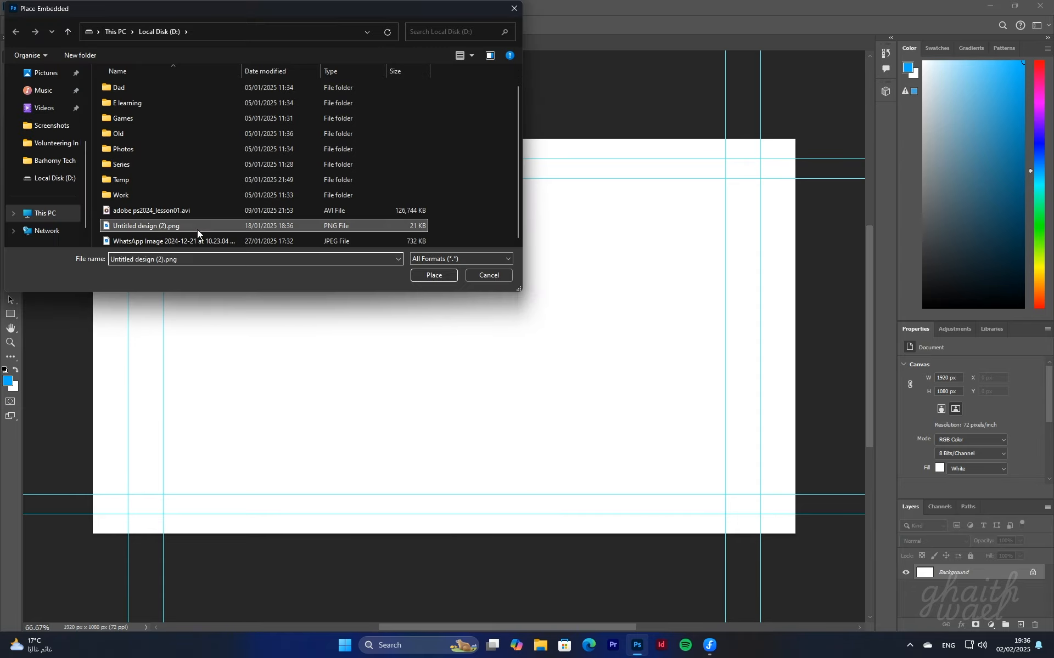
click(445, 276)
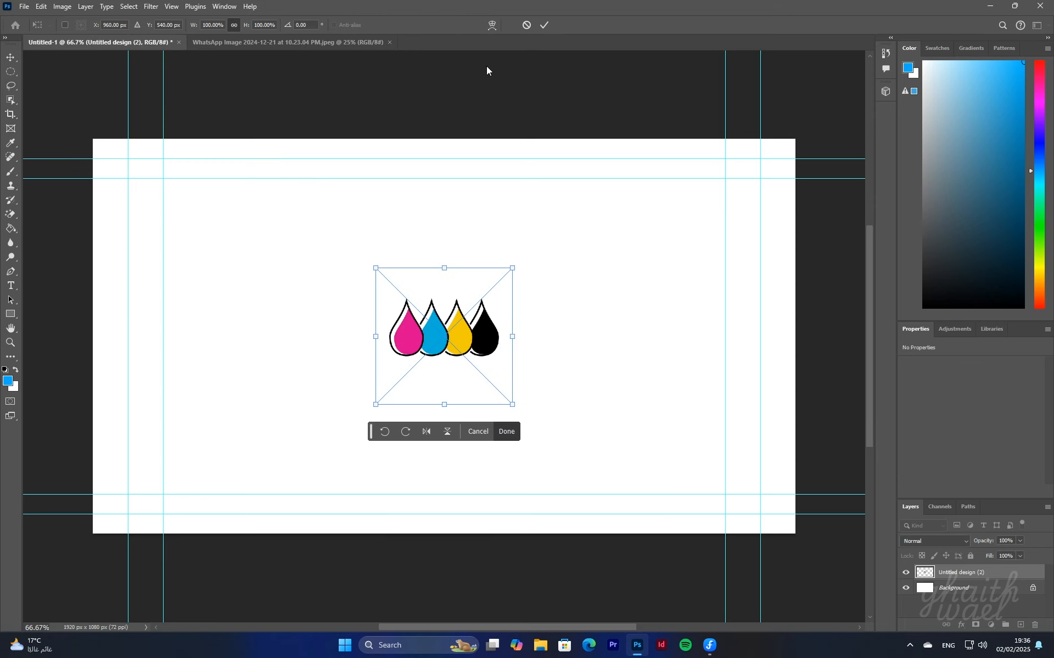
click(545, 24)
- Place the WhatsApp JPEG photo as an embedded object at full canvas height and move it against the canvas's right edge
click(24, 6)
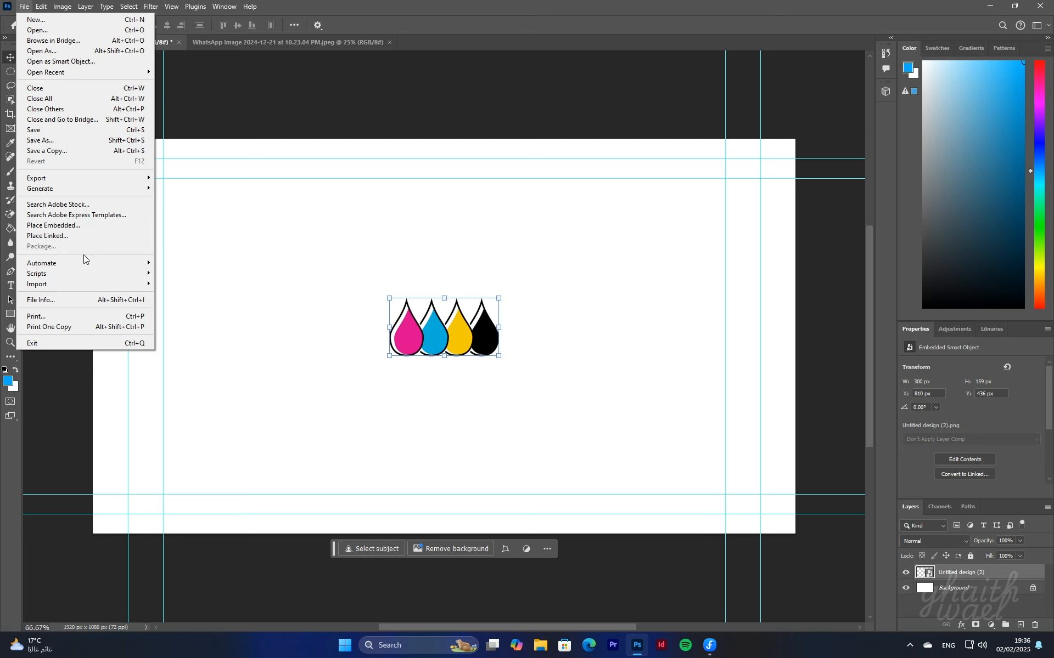
click(90, 226)
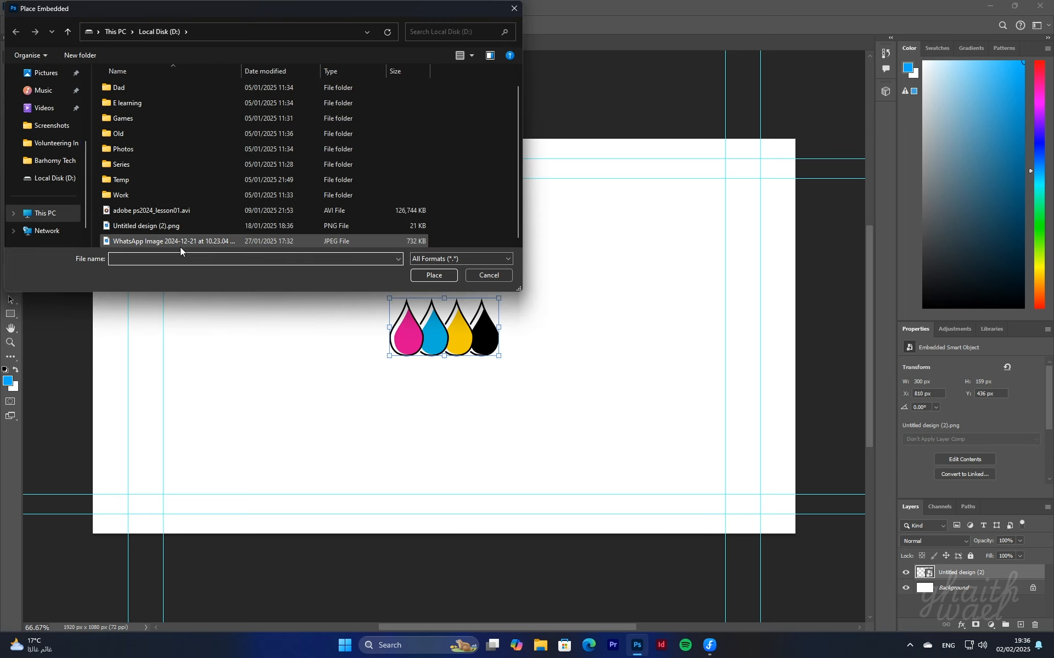
click(180, 244)
click(423, 277)
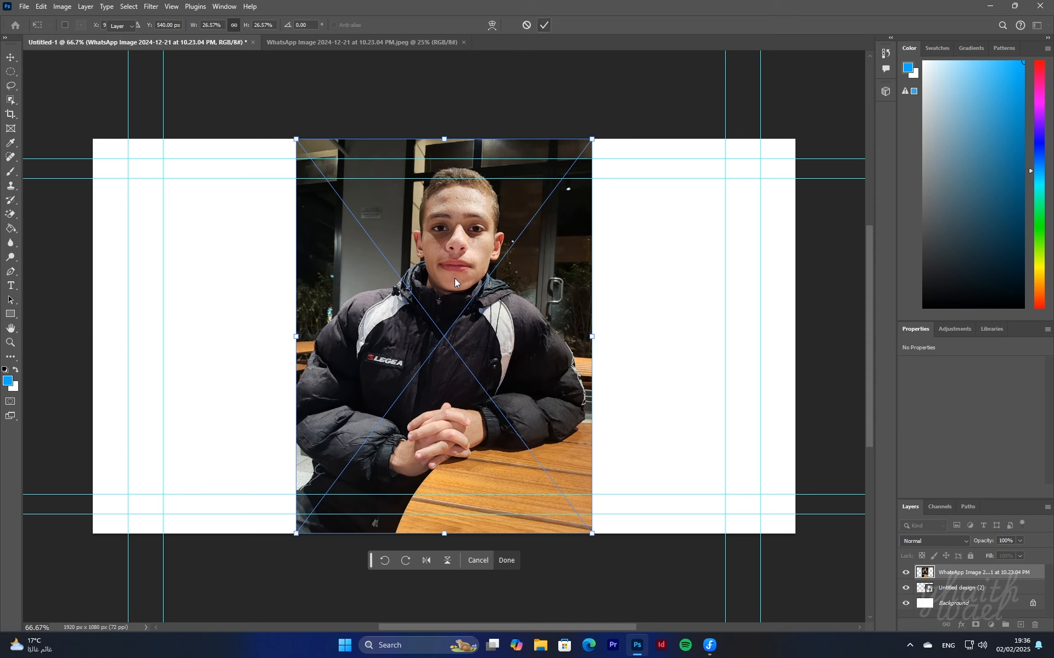
key(Return)
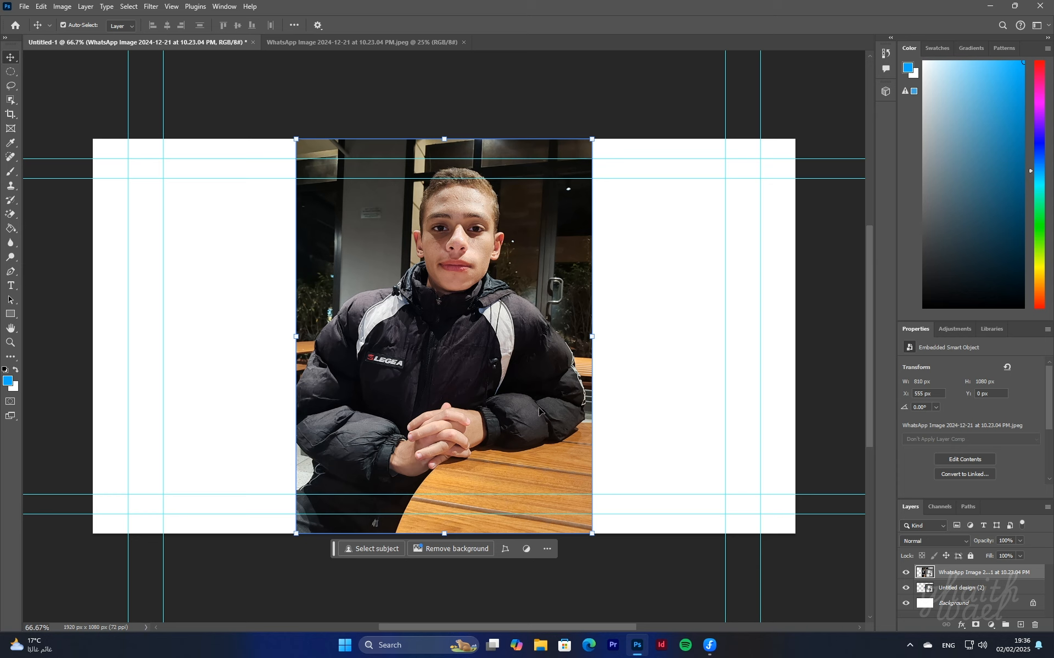
mouse_move(423, 344)
mouse_down()
mouse_move(631, 339)
mouse_move(621, 343)
mouse_up()
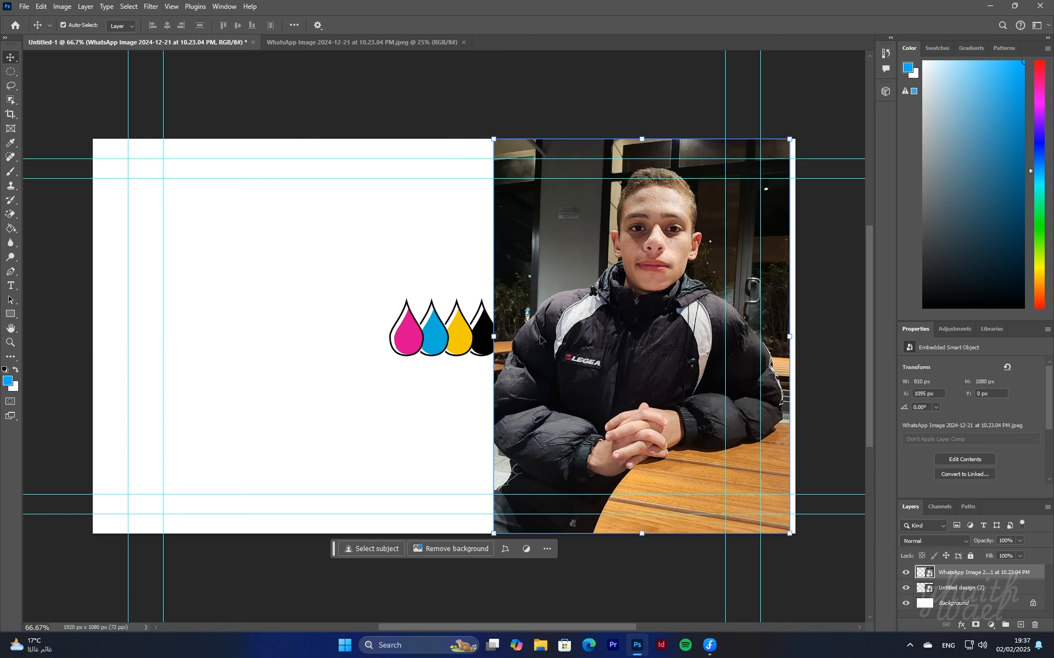
drag(509, 331, 546, 332)
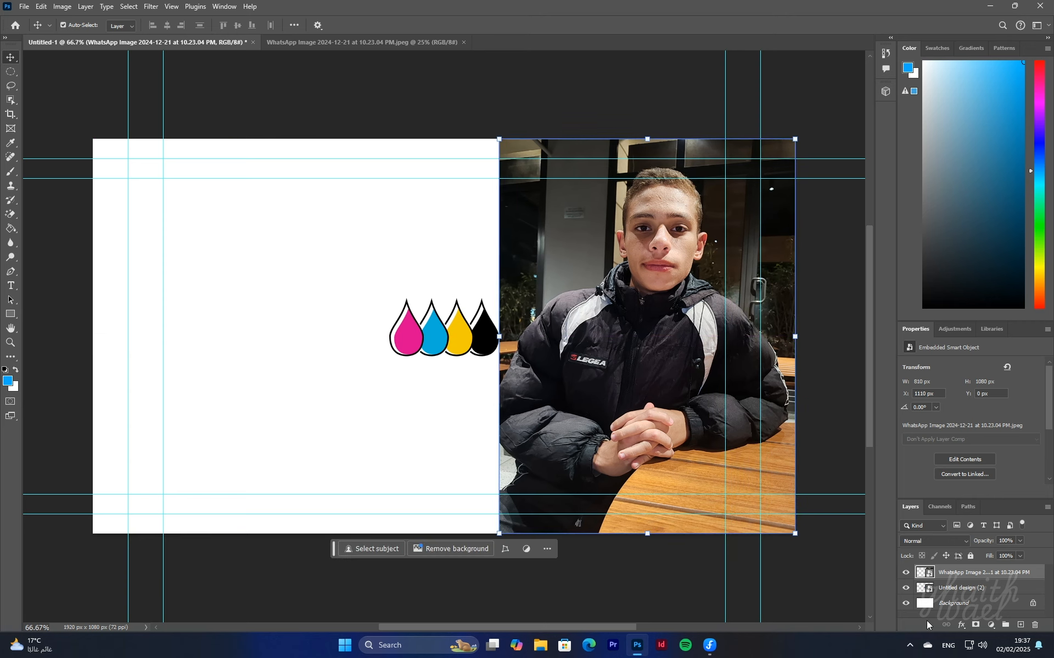
- Rename the Untitled design (2) layer of the ink drops to Colours
click(437, 339)
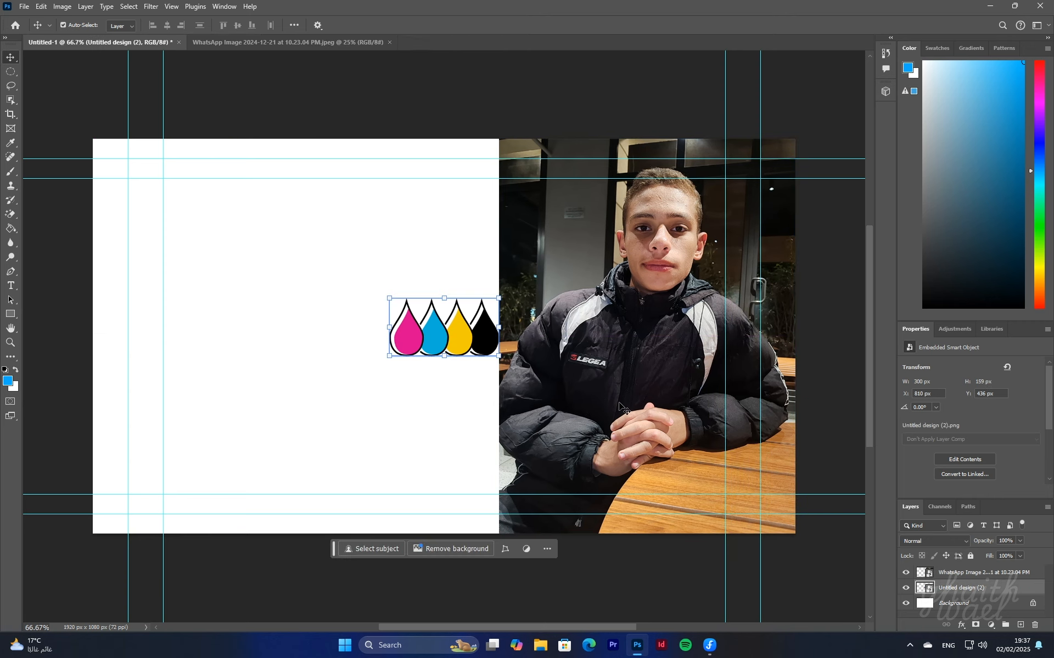
click(990, 574)
click(959, 594)
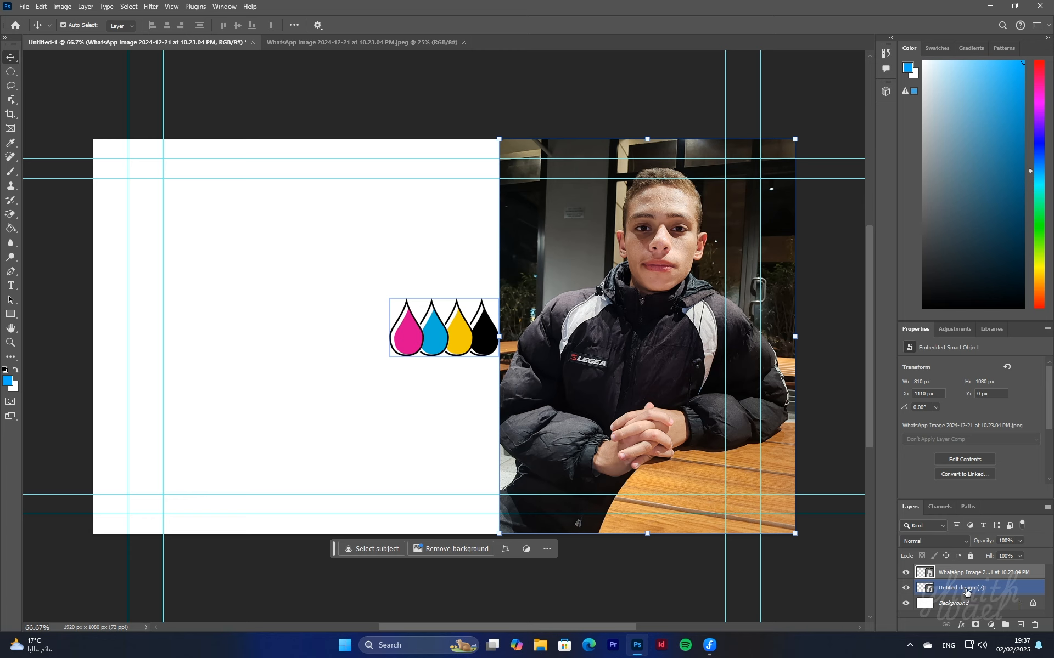
double_click(966, 589)
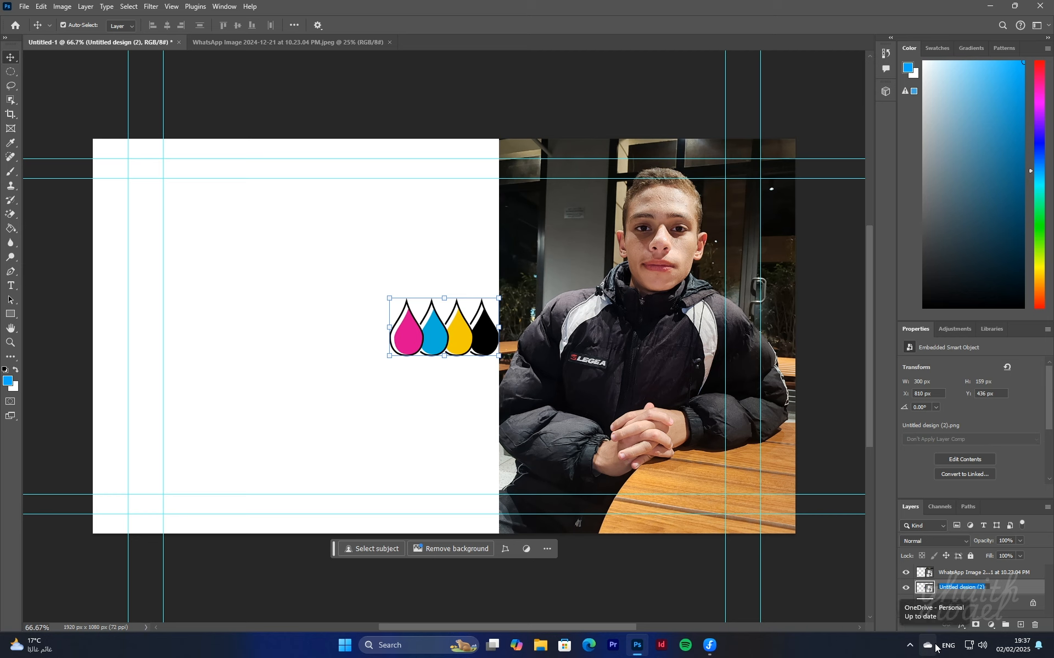
text(Colours)
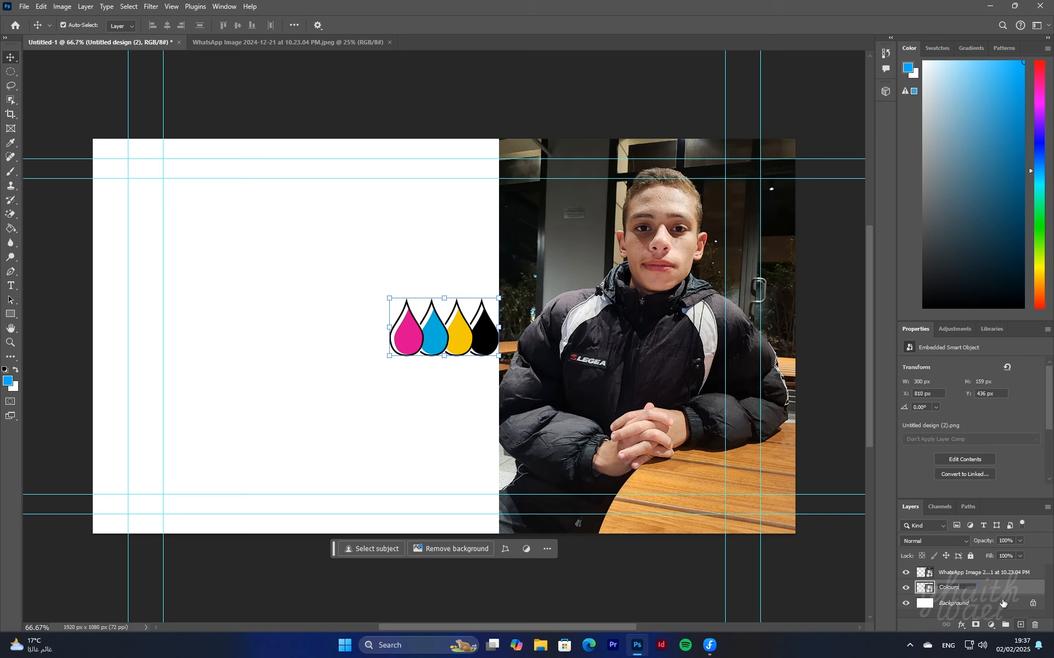
- Rename the WhatsApp photo layer to My photo
click(1007, 573)
double_click(966, 573)
text(My photo)
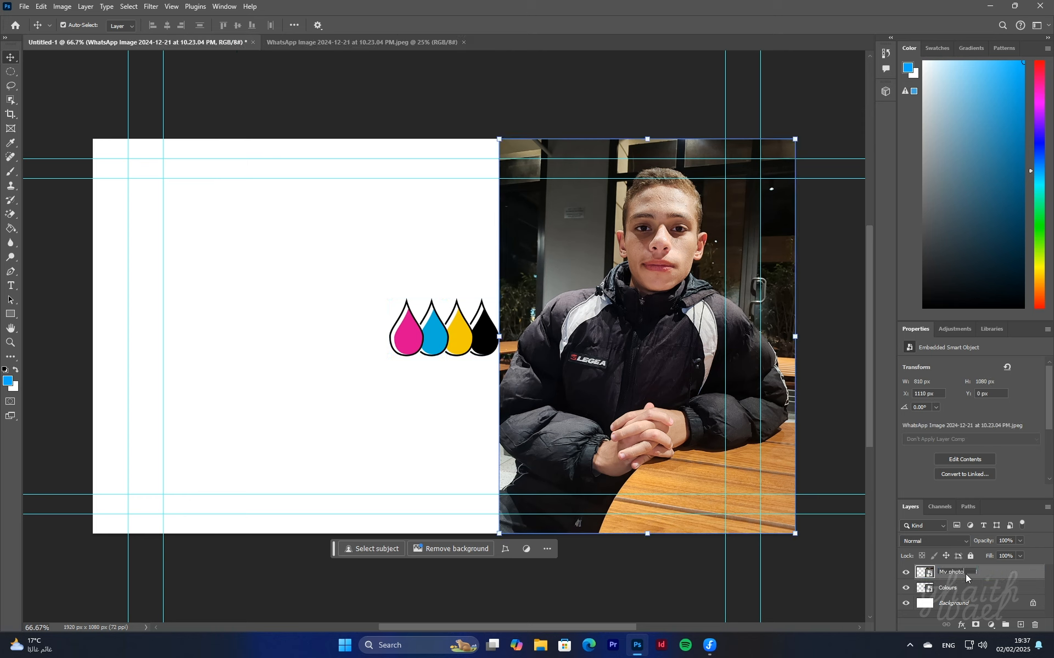
click(970, 591)
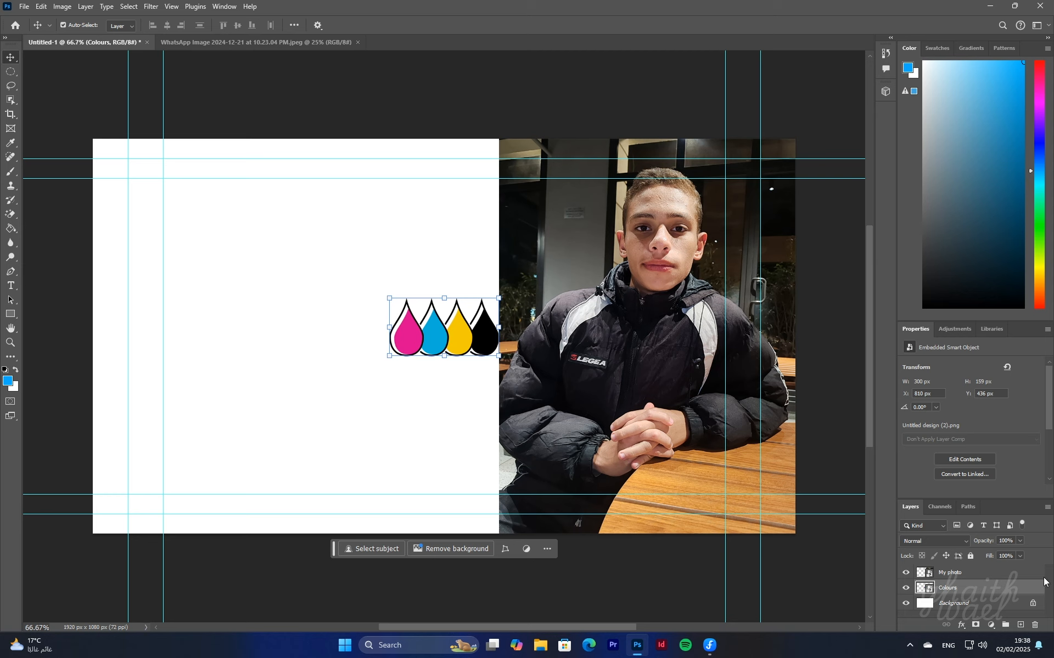
- Move the photo left over the ink drops to about X 728 px, and reorder the Colours layer above My photo
drag(639, 318, 563, 316)
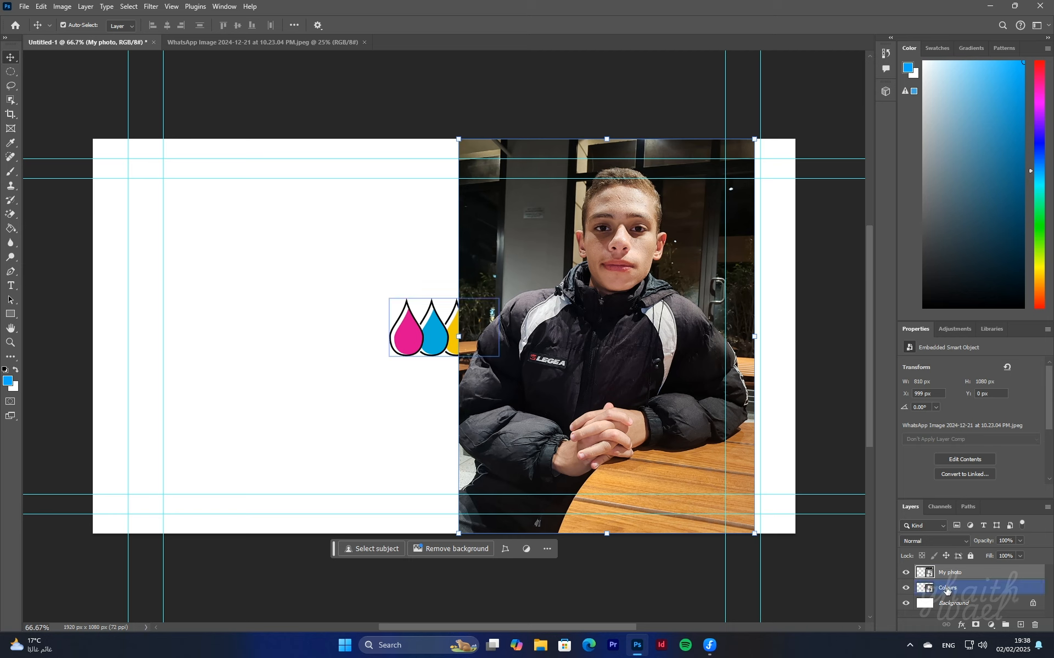
click(960, 591)
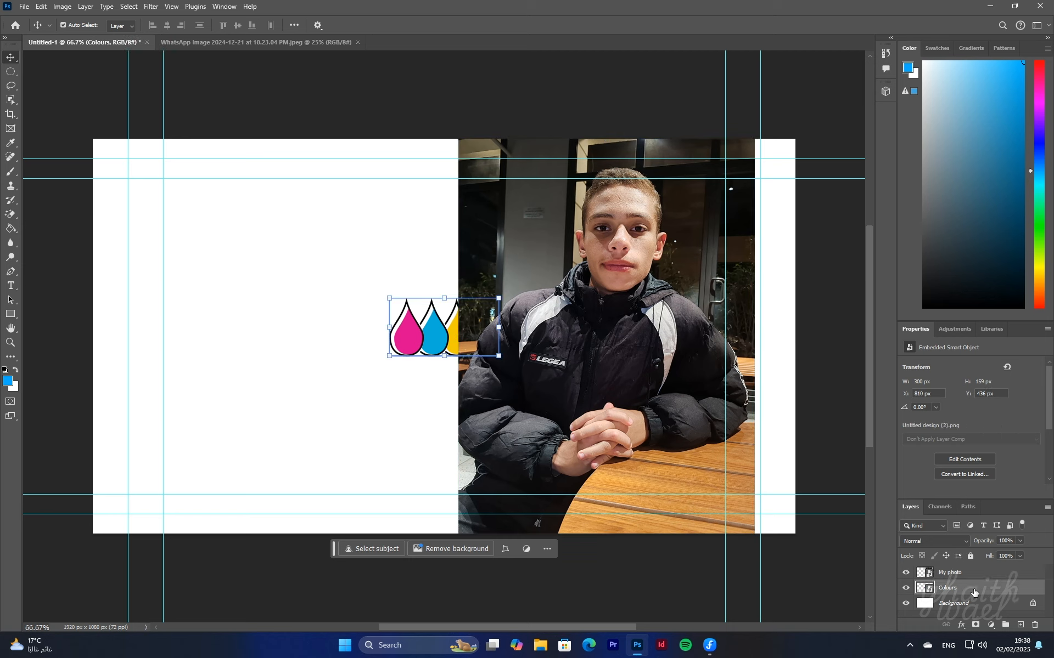
click(416, 331)
drag(591, 364, 493, 367)
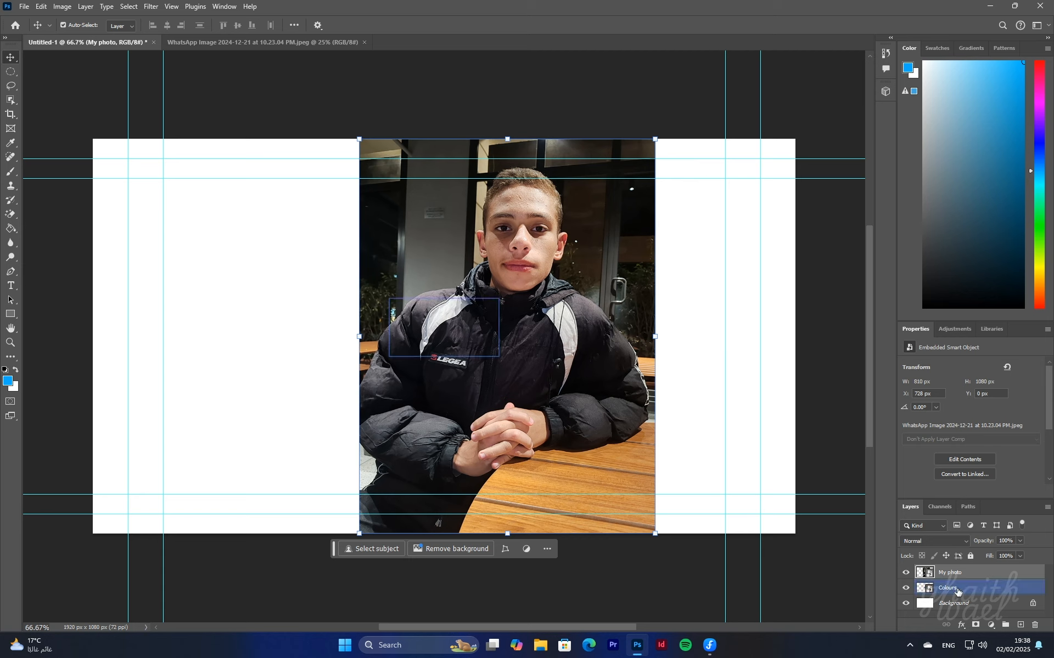
click(957, 591)
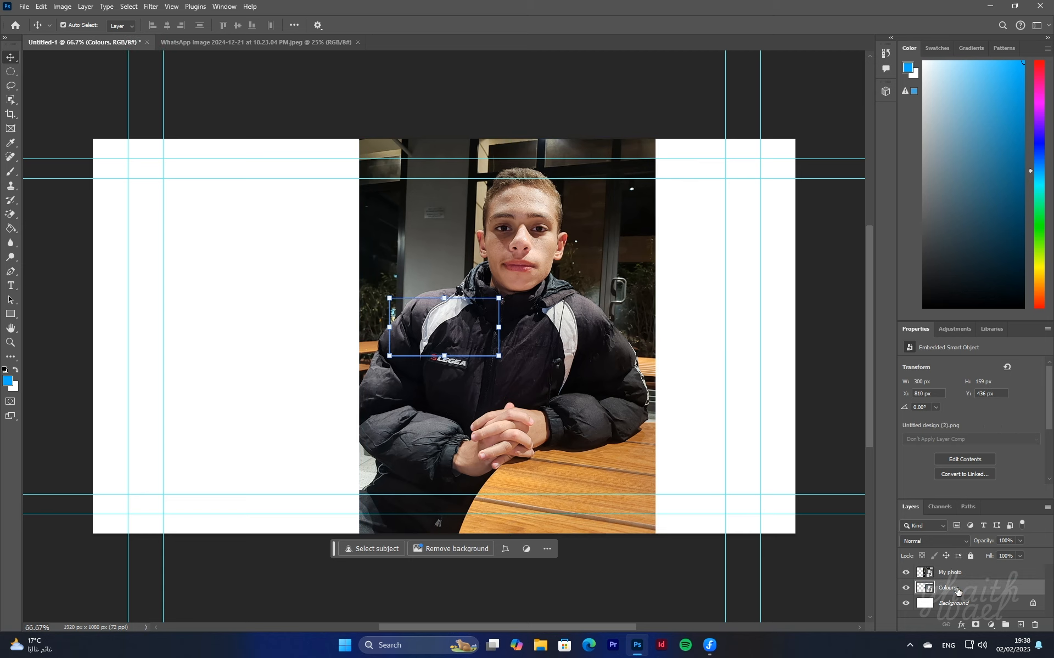
drag(958, 591, 960, 574)
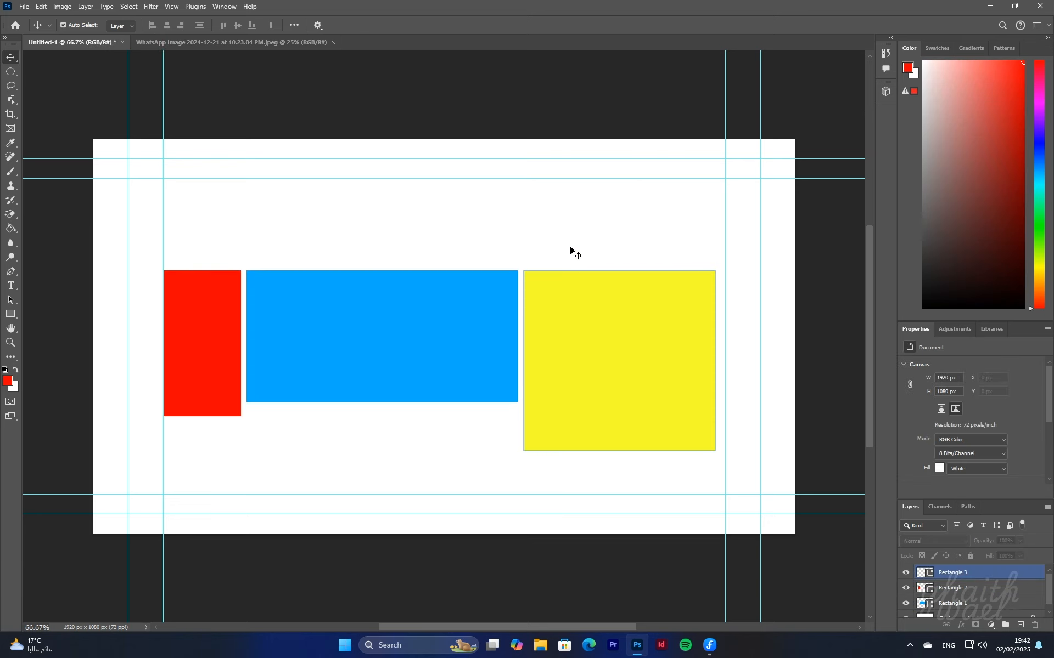
- Deselect all layers, then undock the Layers panel over the canvas and enlarge it to fit every layer
click(826, 569)
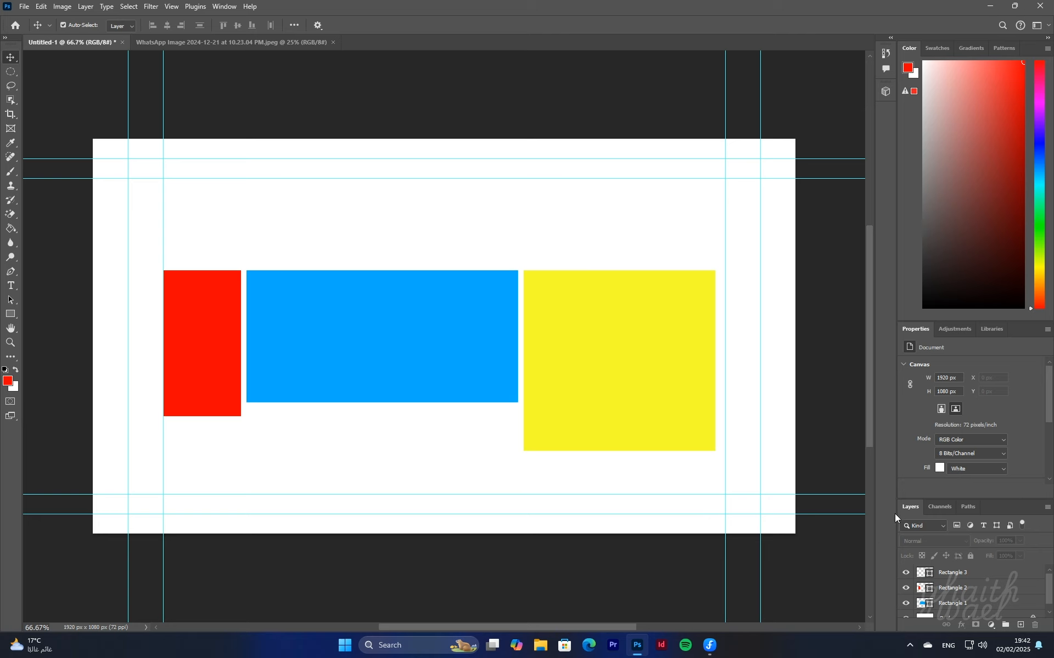
drag(907, 509, 550, 112)
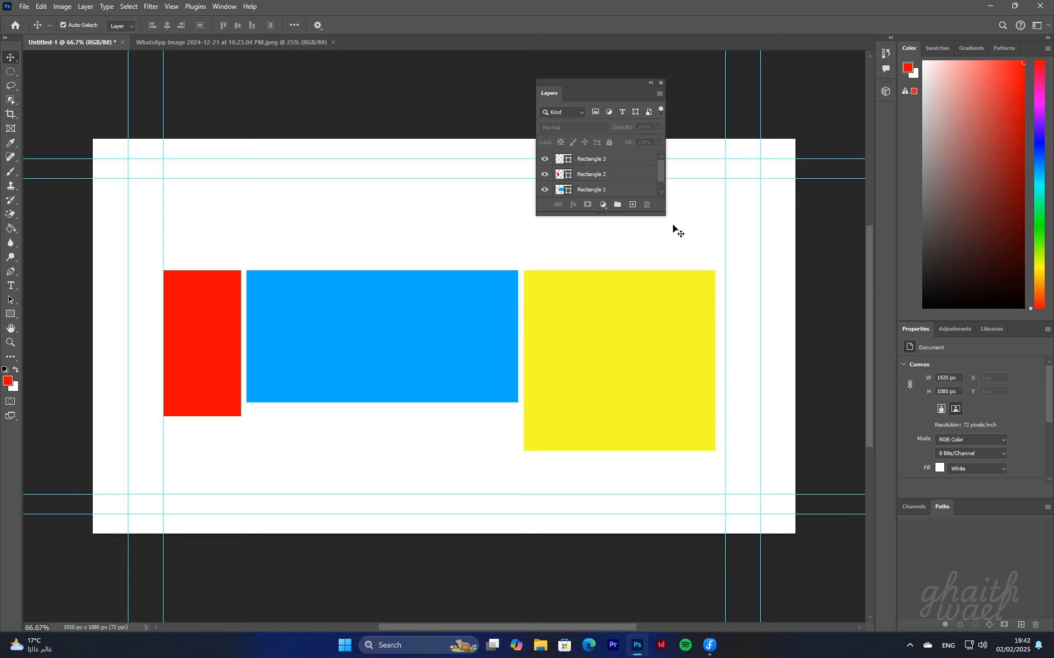
drag(664, 216, 713, 247)
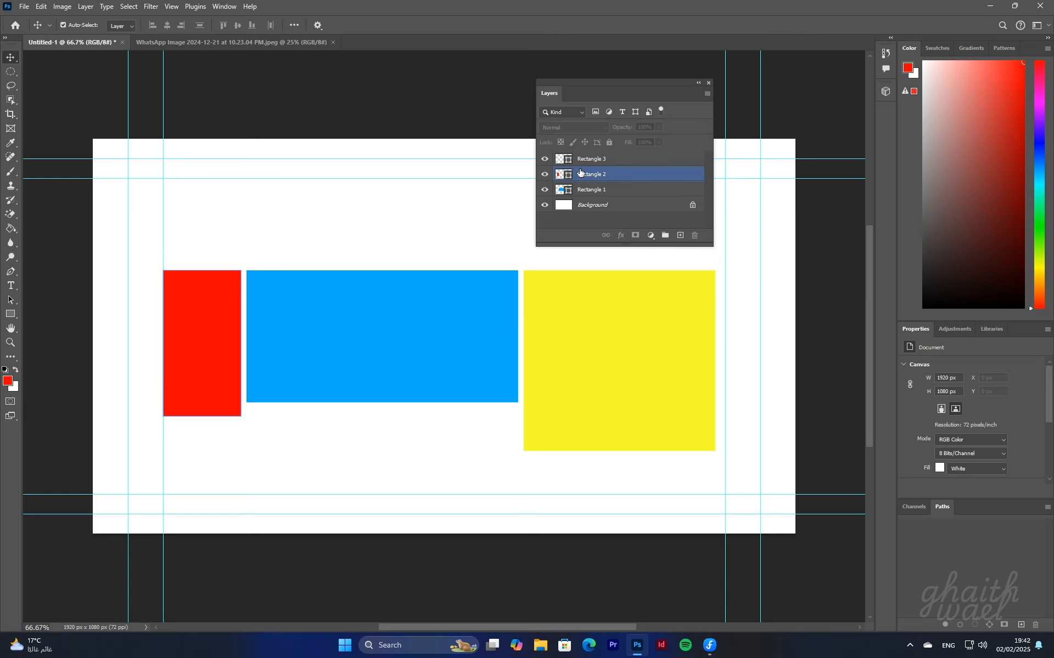
- Select the Rectangle 3, Rectangle 2 and Rectangle 1 layers one after another to see which shape each one holds
click(593, 189)
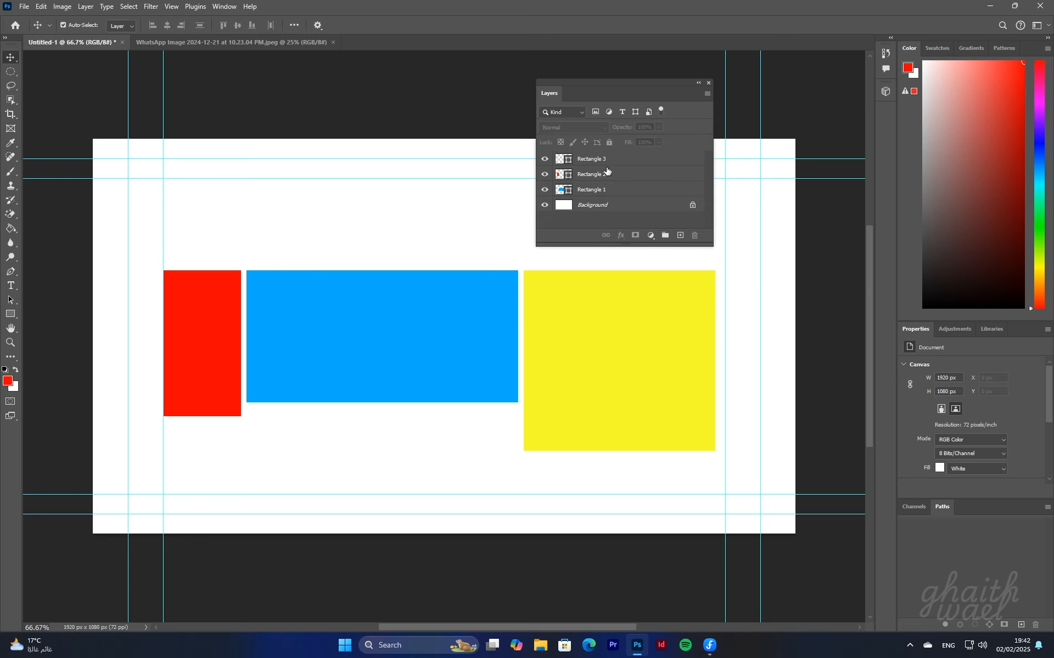
click(606, 175)
click(599, 190)
click(600, 174)
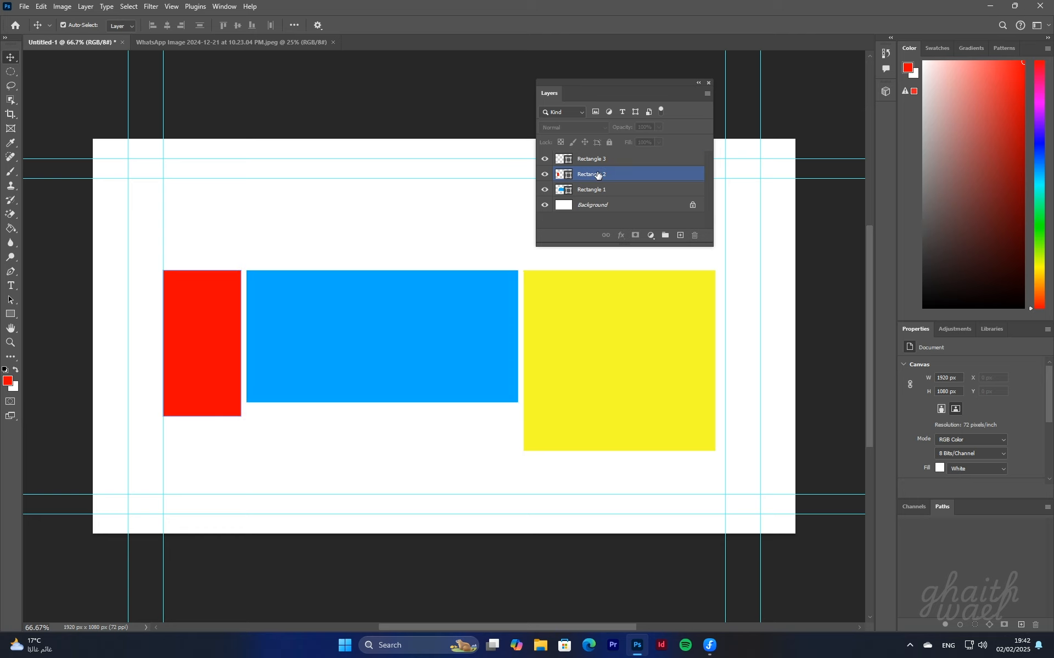
click(597, 161)
click(598, 174)
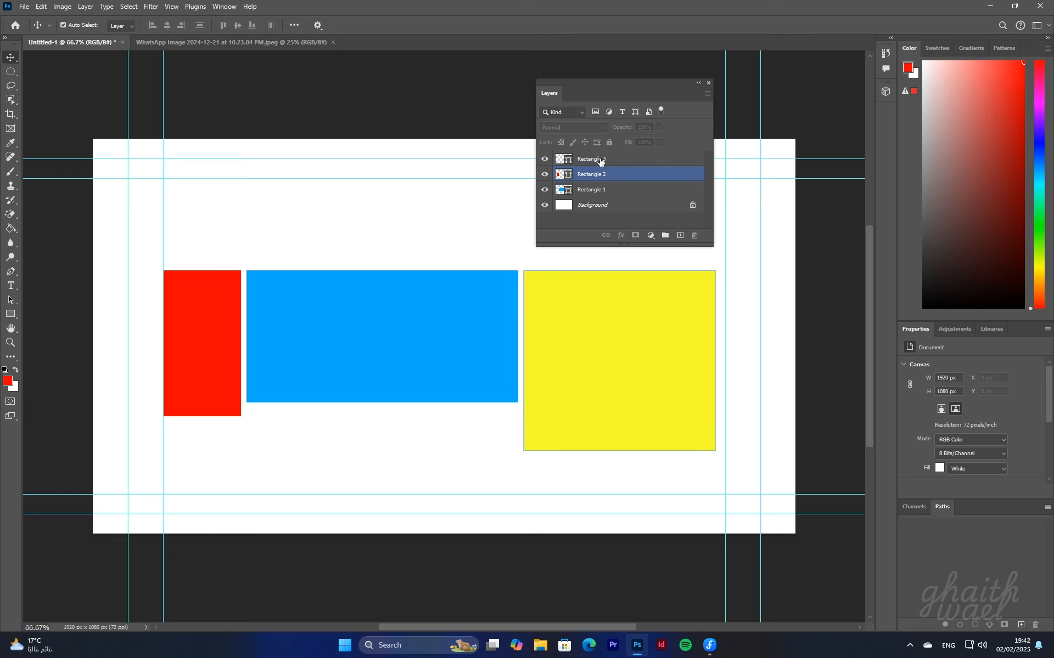
click(599, 160)
click(597, 175)
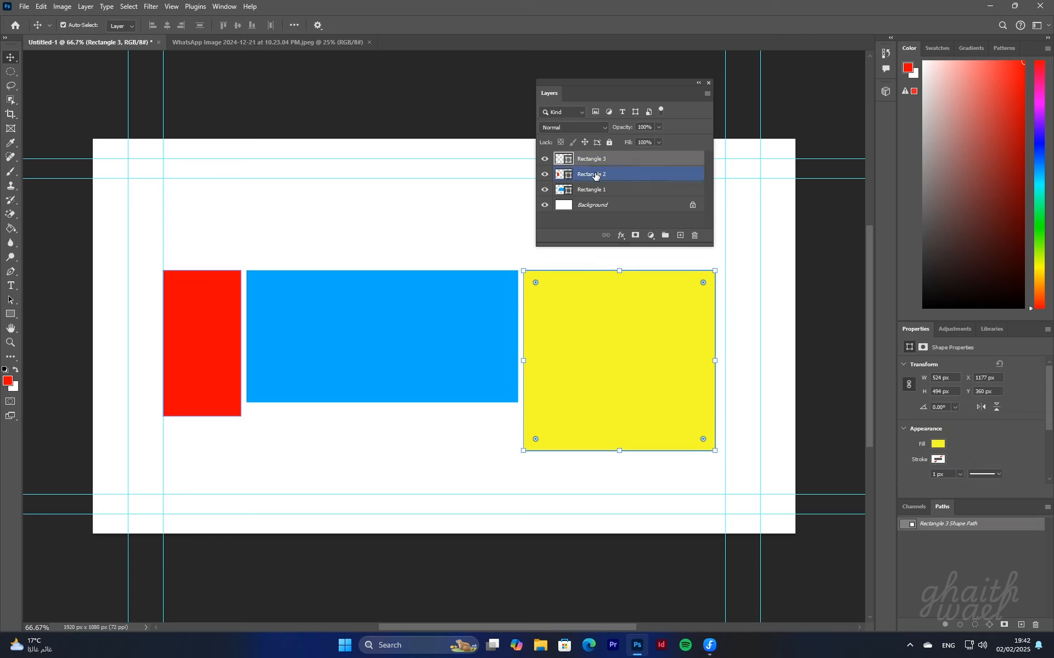
click(609, 190)
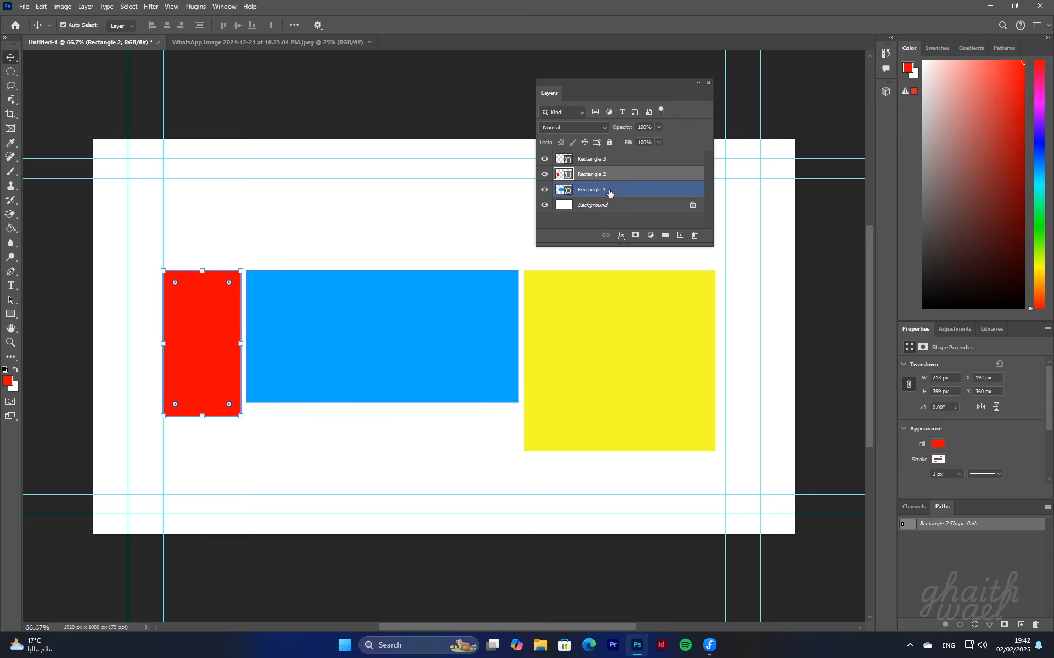
click(609, 190)
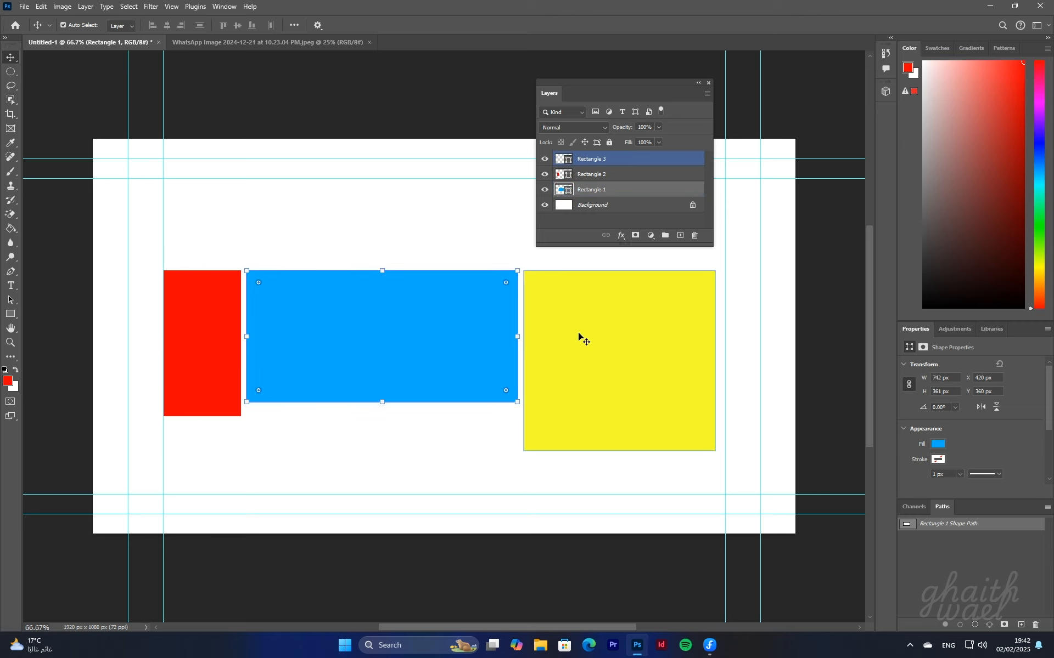
- Move the yellow rectangle over the blue one to about X 666, Y 313 px, place the red one beneath it at X 685 px, and deselect
drag(573, 337, 396, 320)
drag(229, 336, 411, 337)
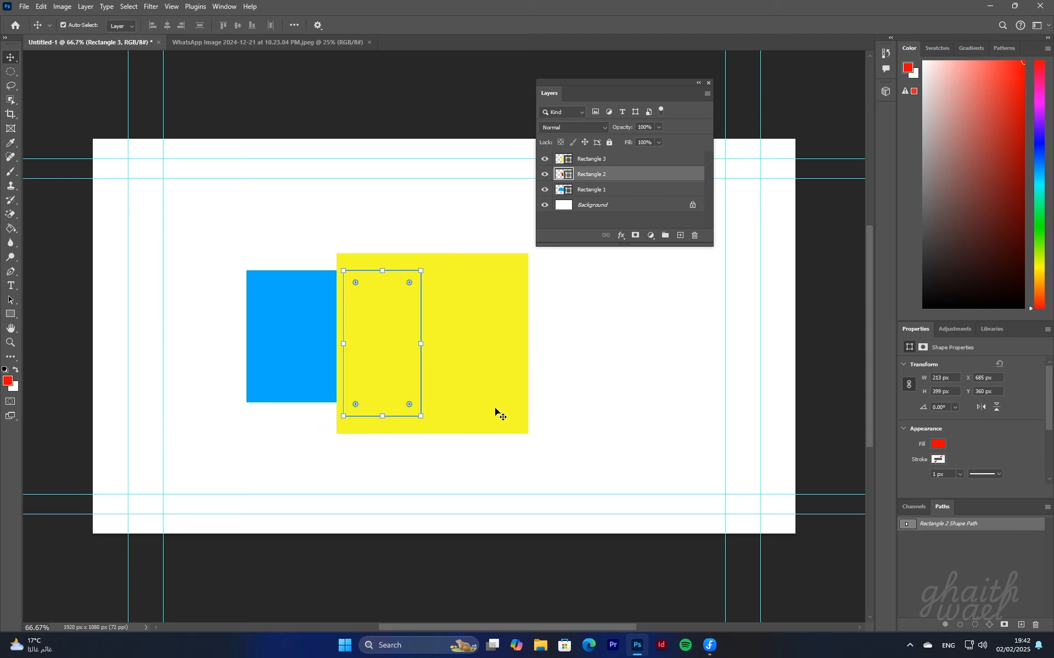
click(646, 319)
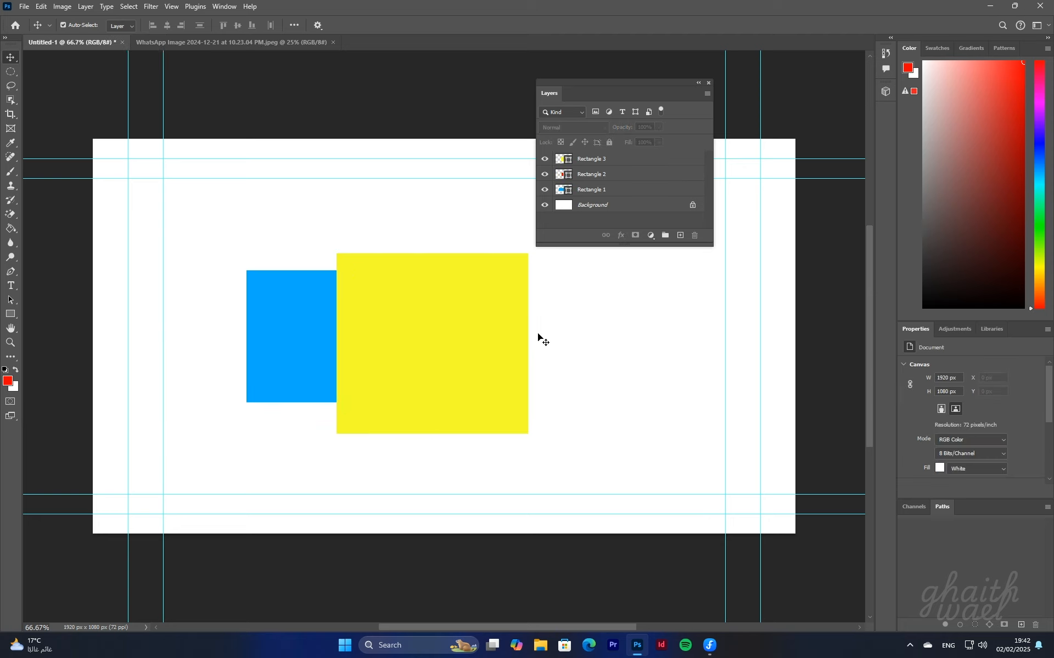
- List the layers stacked under a point on the yellow rectangle where all three rectangles overlap
click(519, 336)
right_click(383, 338)
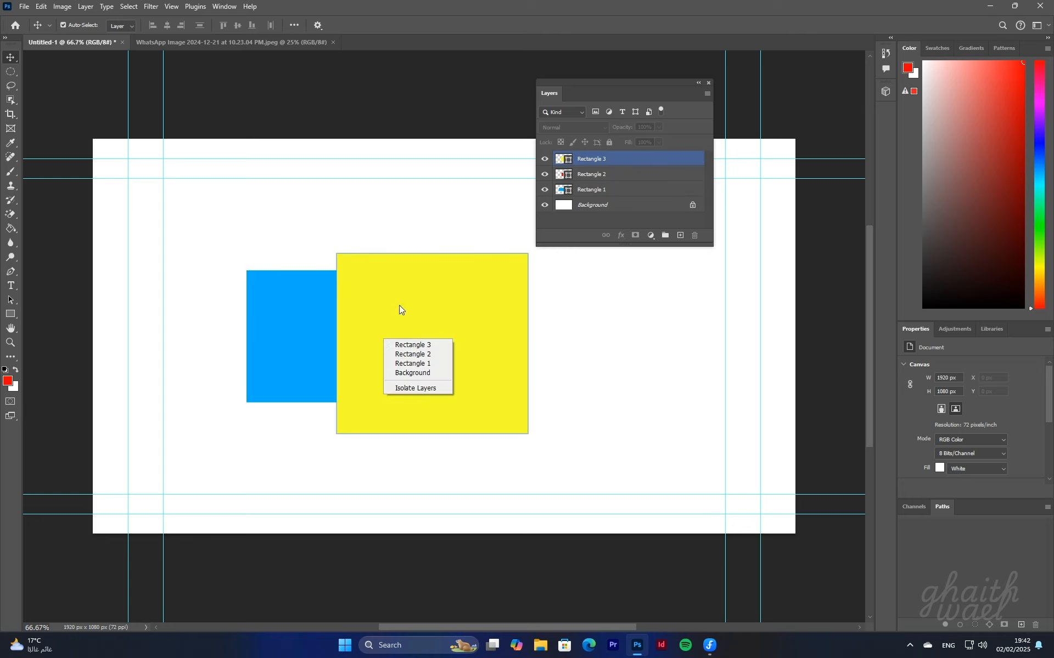
click(380, 342)
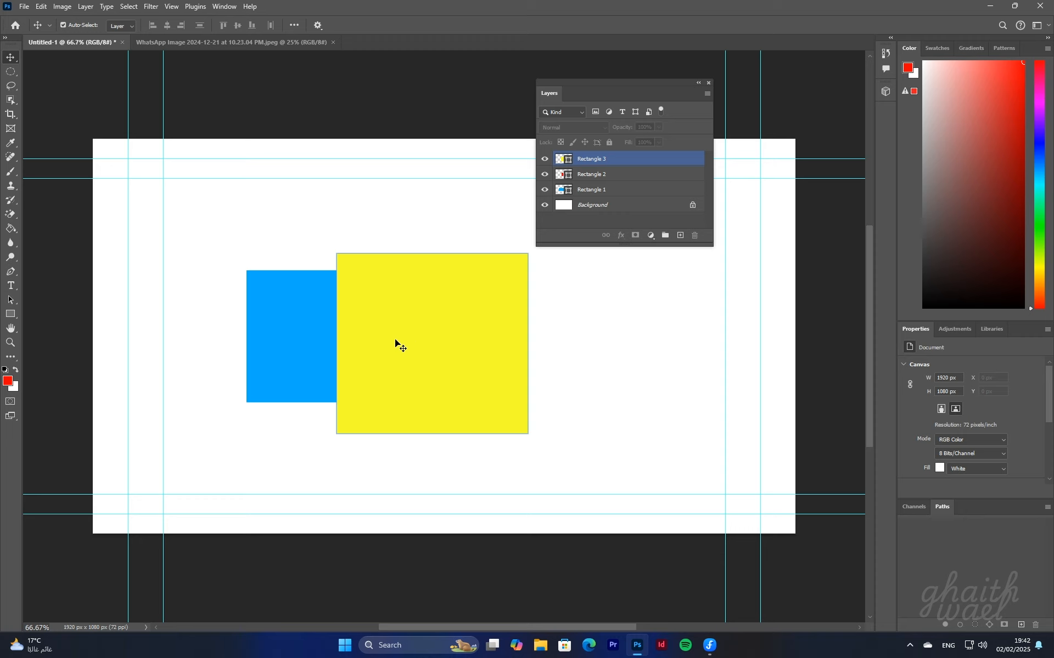
right_click(396, 353)
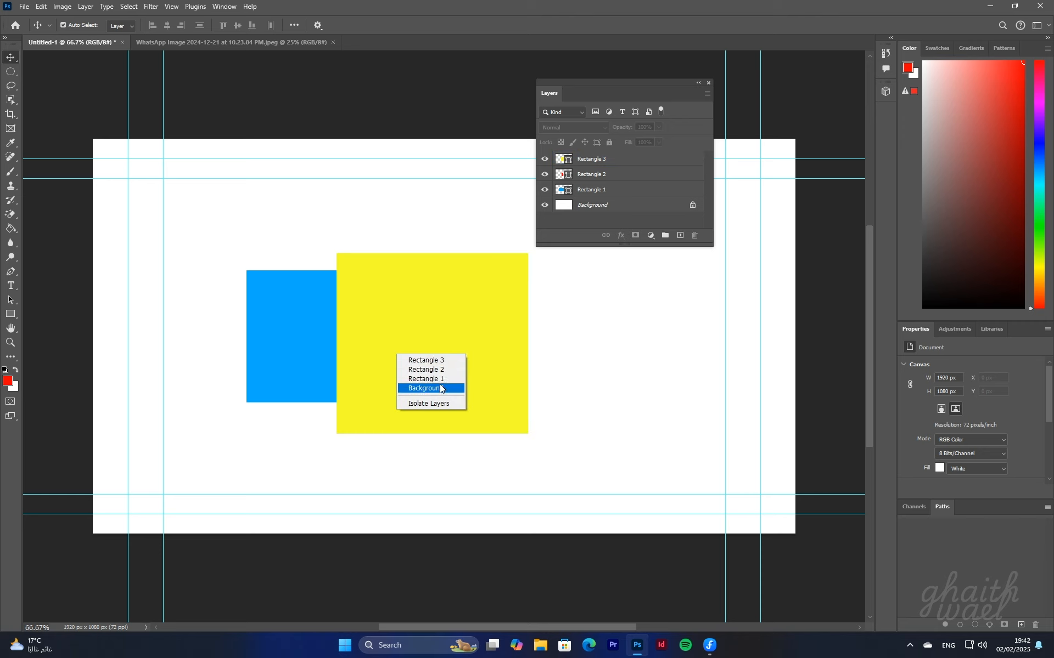
click(443, 360)
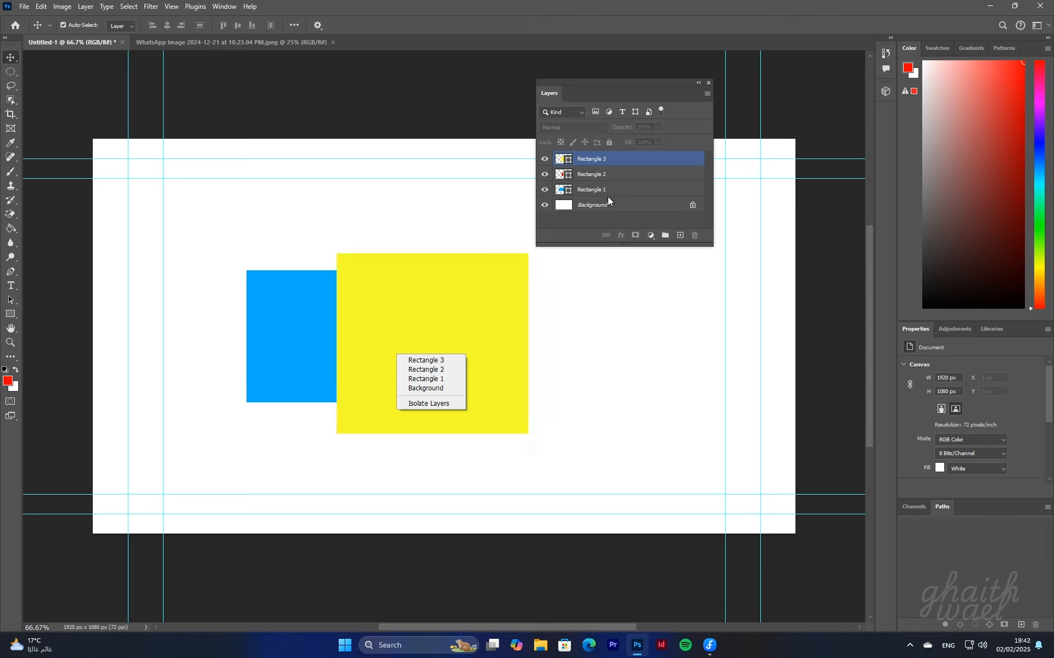
- Rename the Rectangle 2 layer to red and deselect it
click(605, 175)
double_click(597, 175)
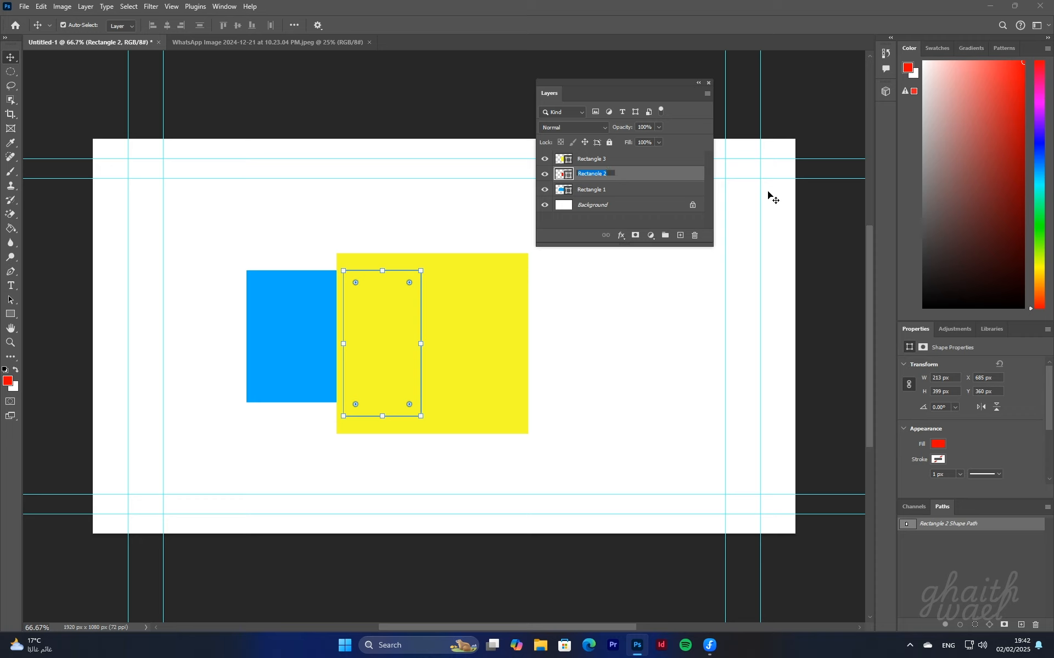
text(red)
key(Return)
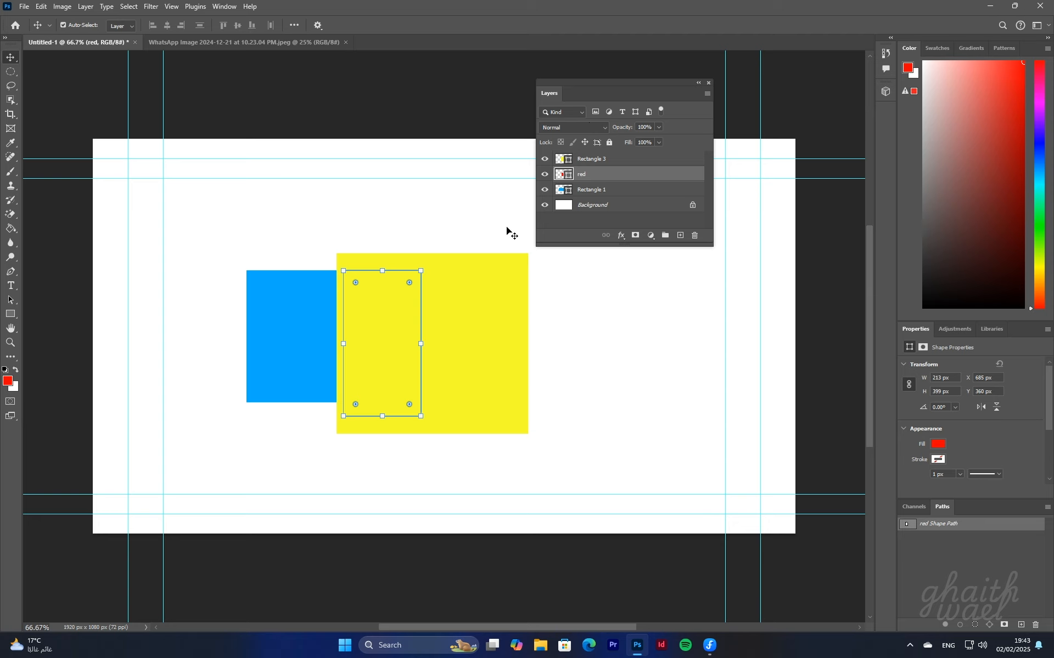
click(483, 229)
- List the stacked layers at the triple overlap, near the yellow rectangle's upper corner and on the exposed blue area
right_click(391, 345)
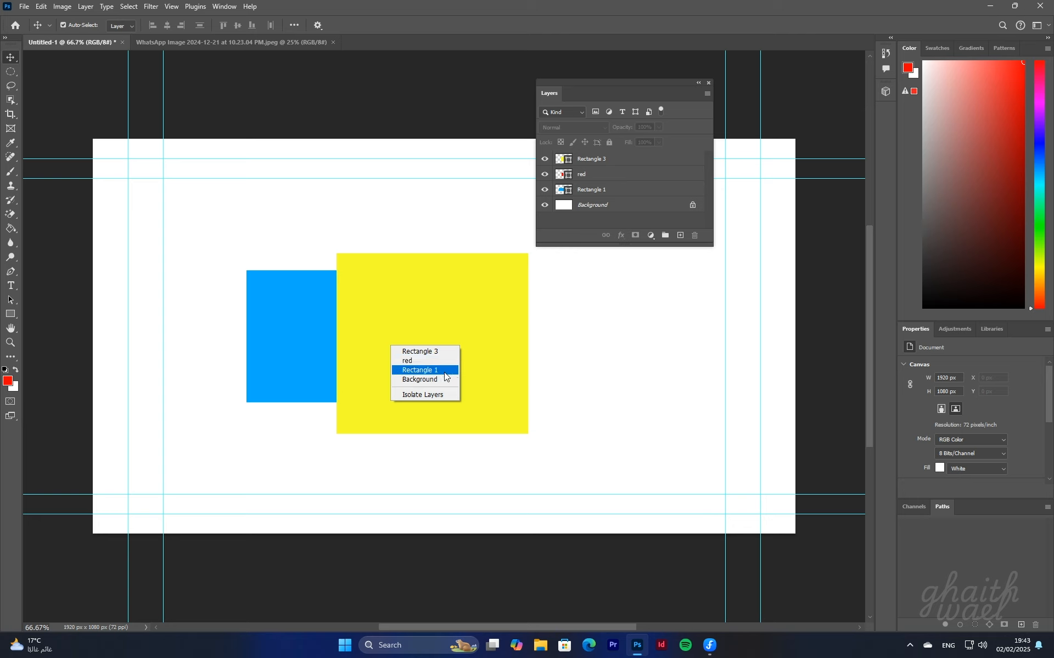
click(382, 308)
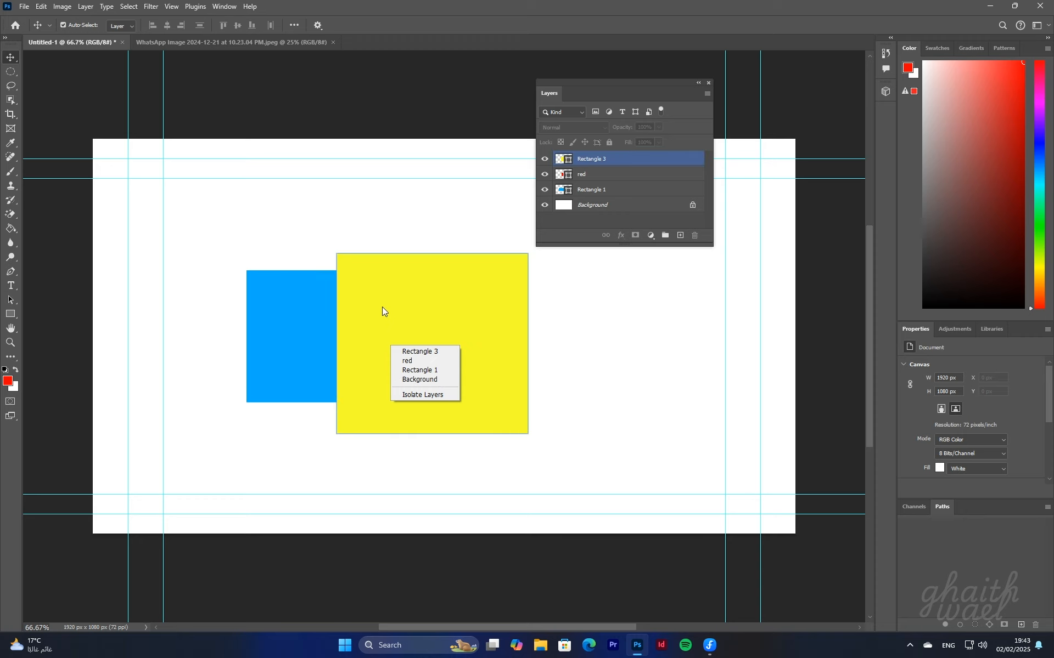
right_click(516, 272)
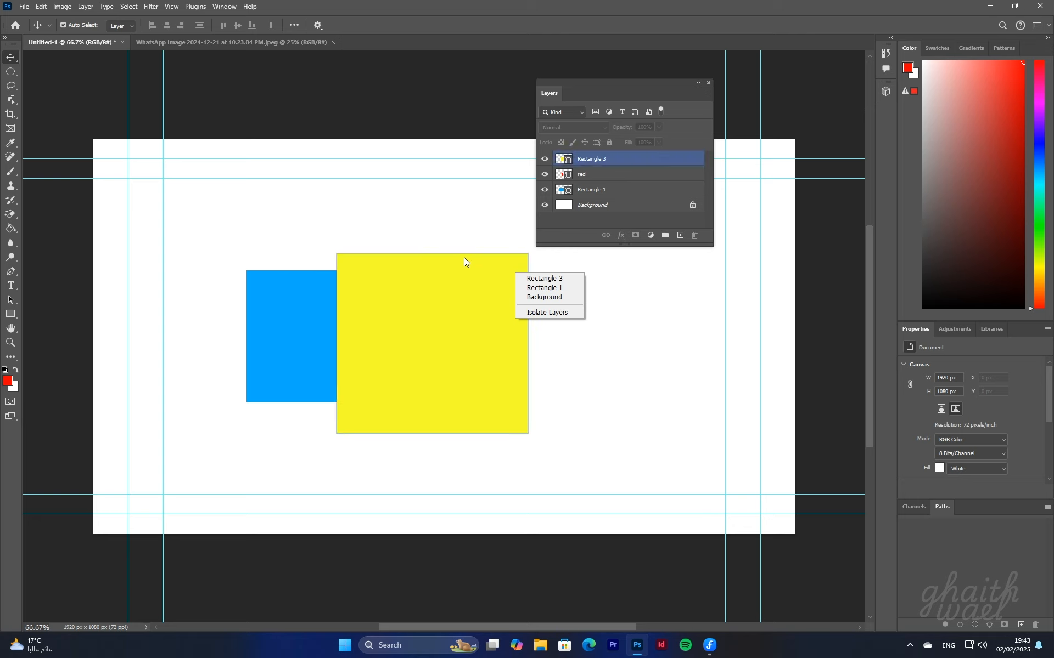
right_click(288, 306)
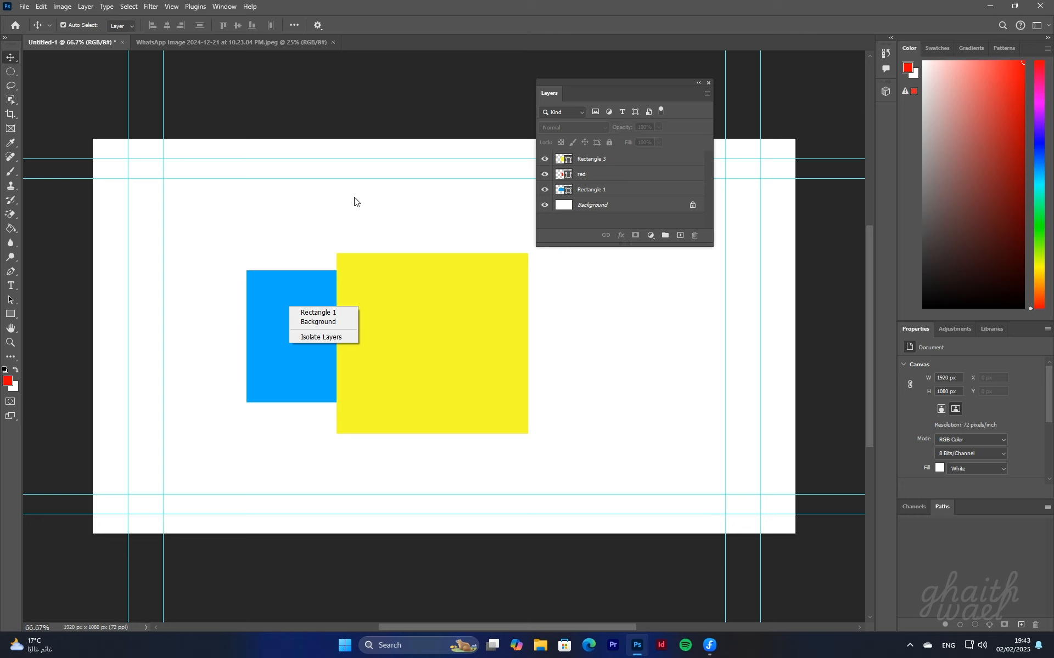
- Deselect everything and create a new empty layer on top of the layer stack
click(492, 292)
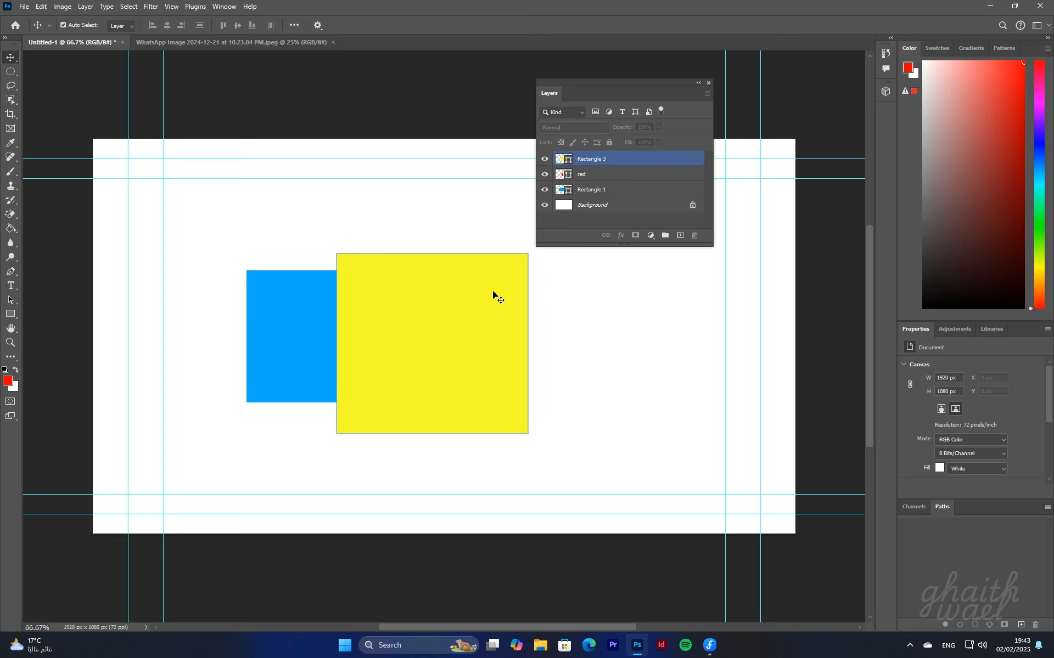
click(631, 289)
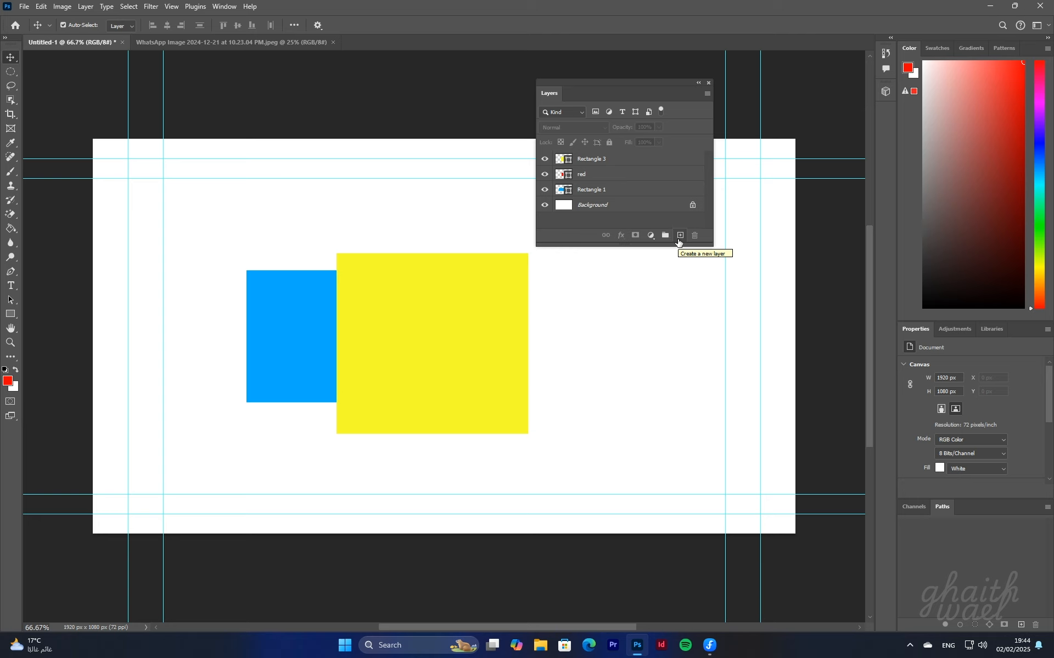
click(679, 236)
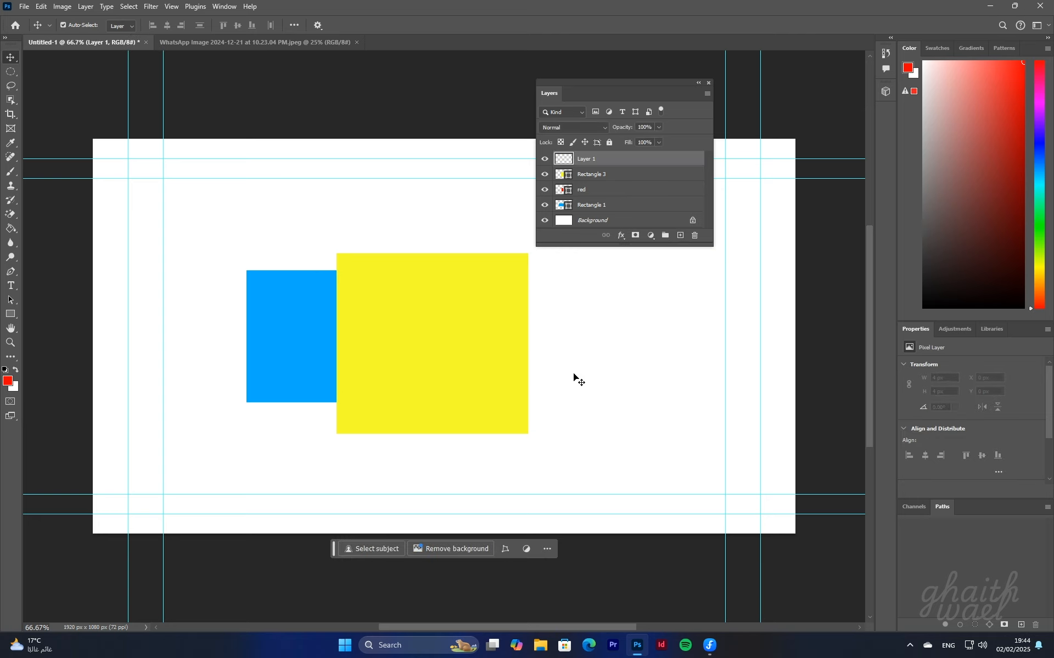
- Hide the Rectangle 3, Background and red layers and make each of them visible again
click(544, 175)
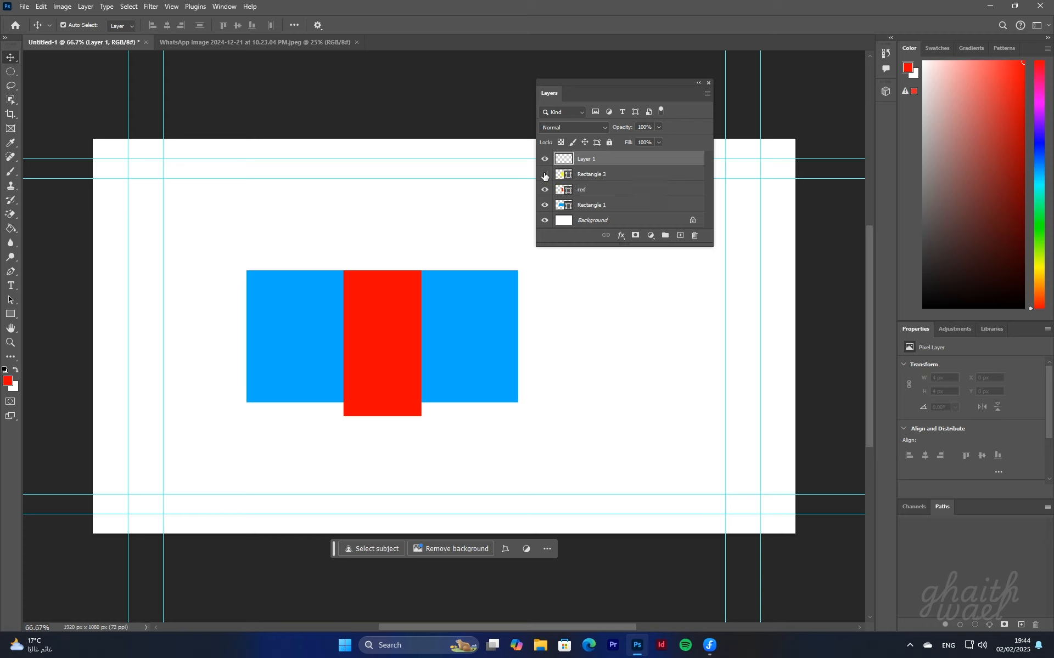
click(544, 174)
click(546, 221)
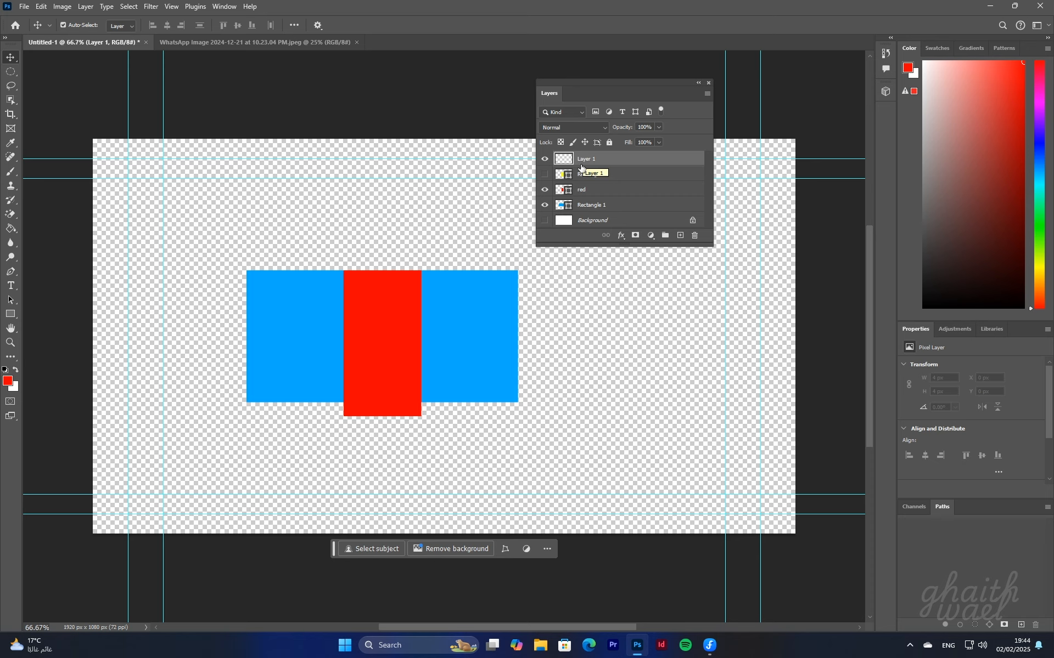
click(544, 220)
click(544, 190)
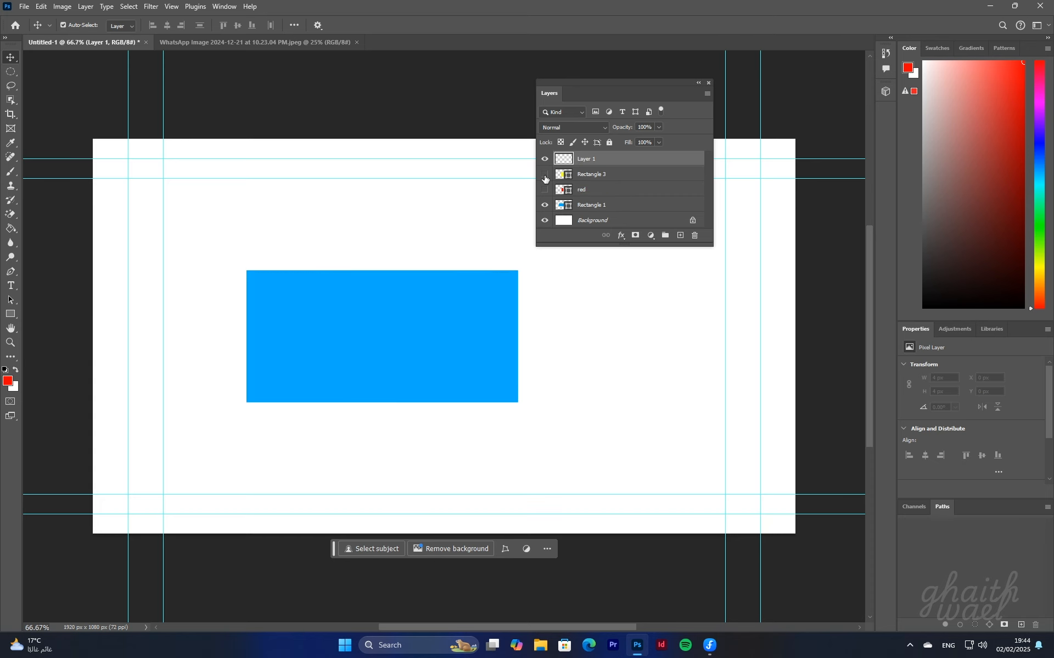
click(544, 175)
click(545, 190)
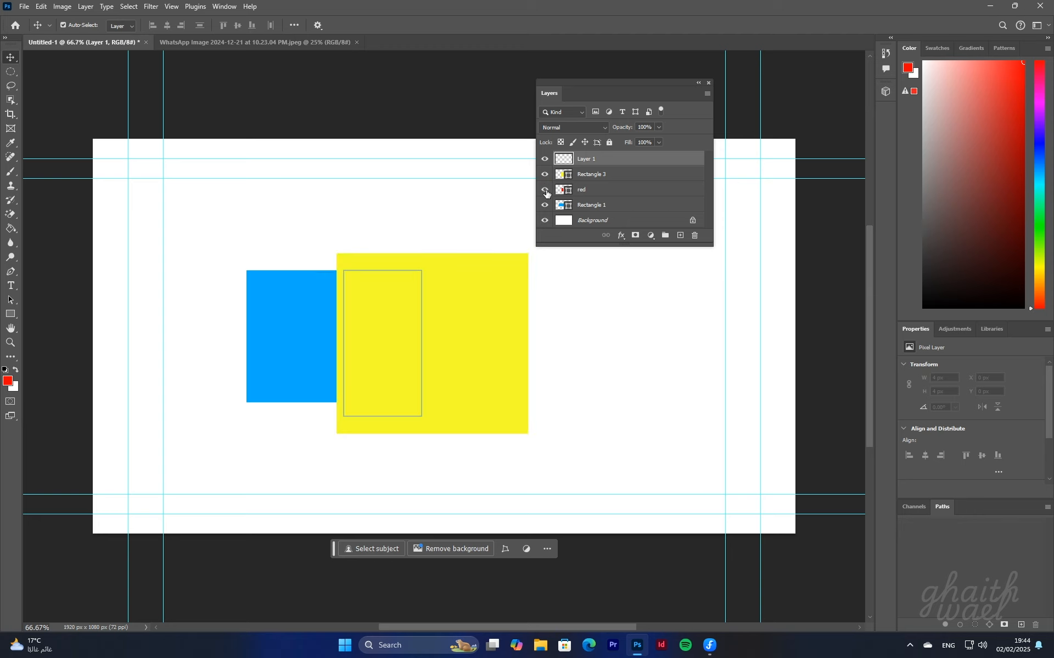
- Delete the yellow Rectangle 3 layer, undo the deletion and deselect
click(578, 175)
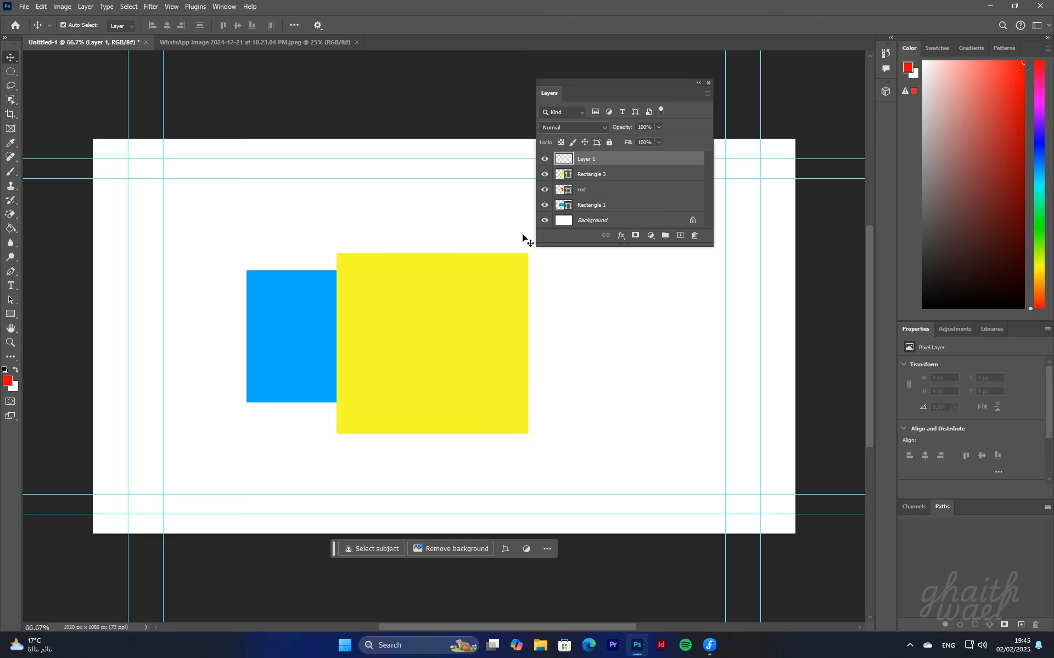
click(439, 320)
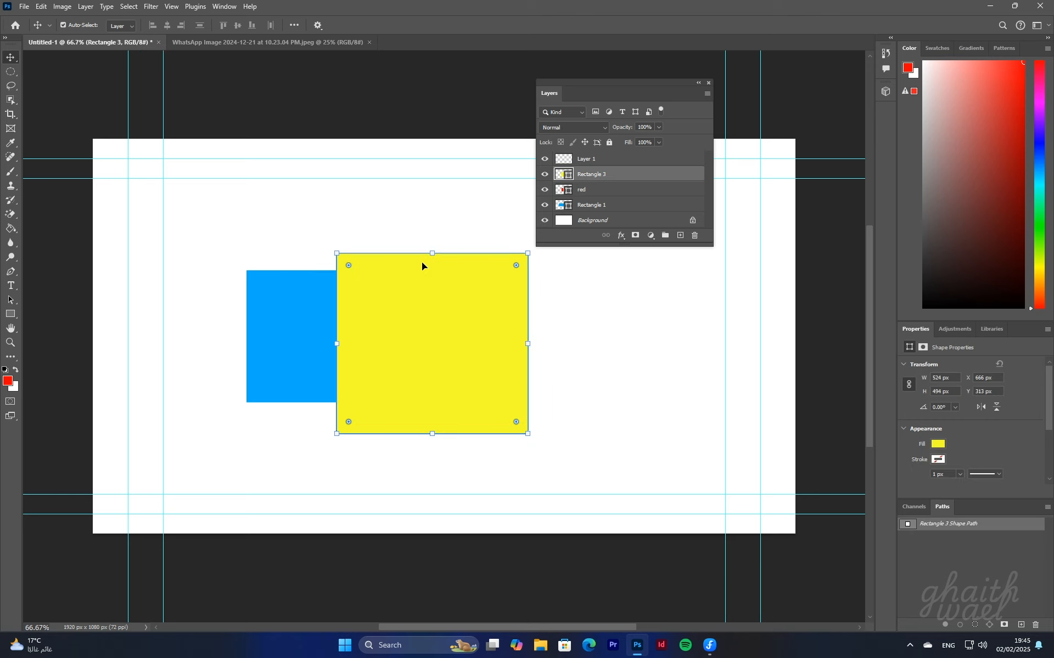
key(Delete)
key(ctrl+z)
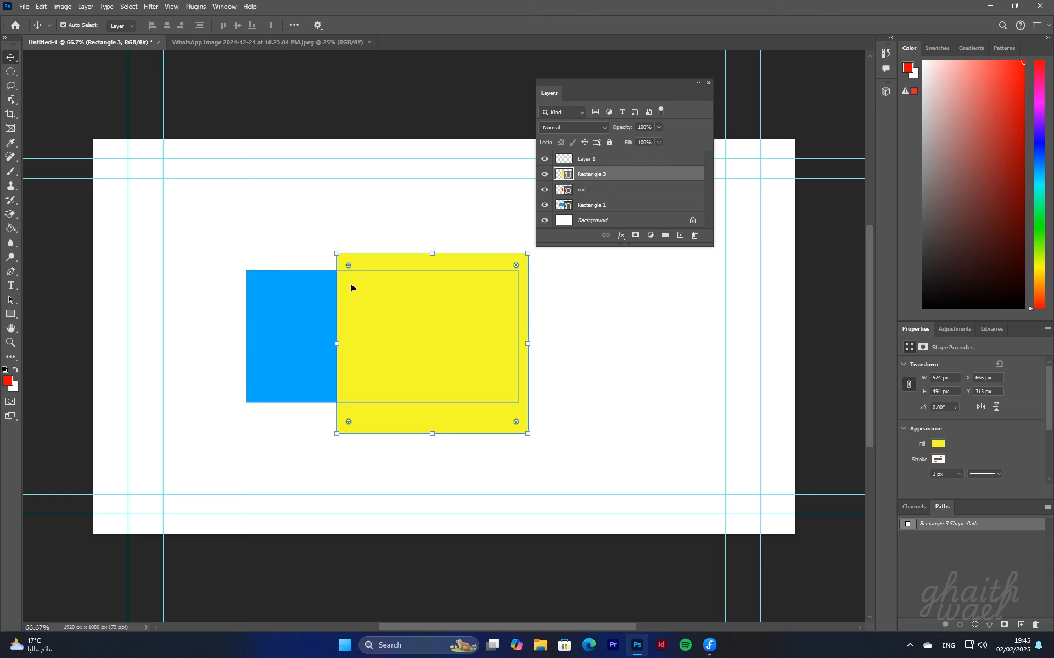
click(401, 241)
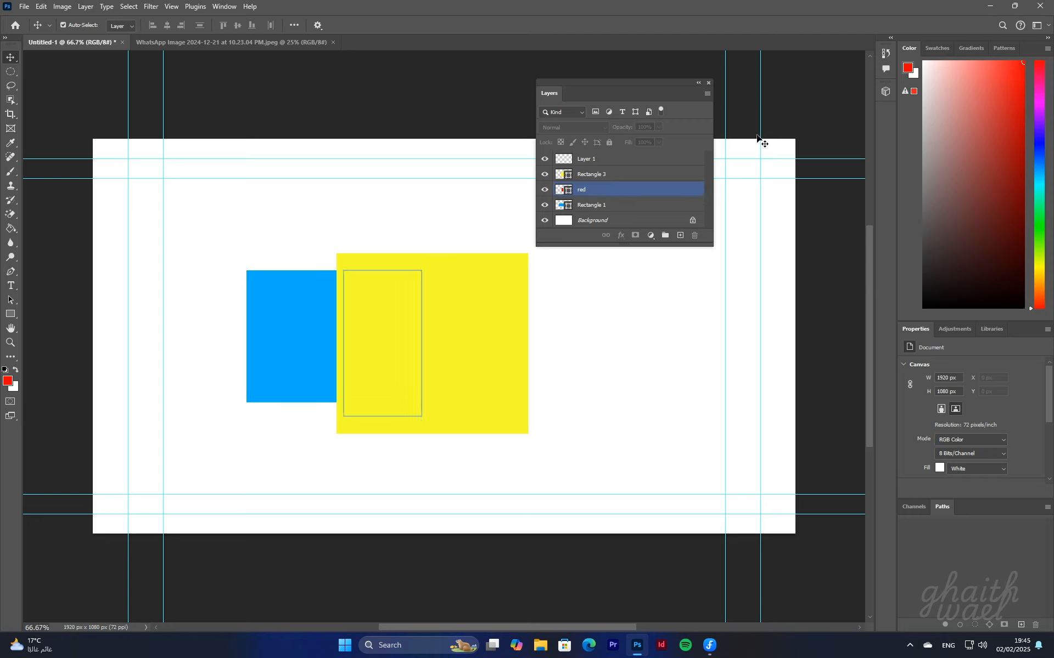
- Delete the red layer by moving it to the trash, and deselect the remaining layers
click(637, 165)
click(628, 190)
click(599, 191)
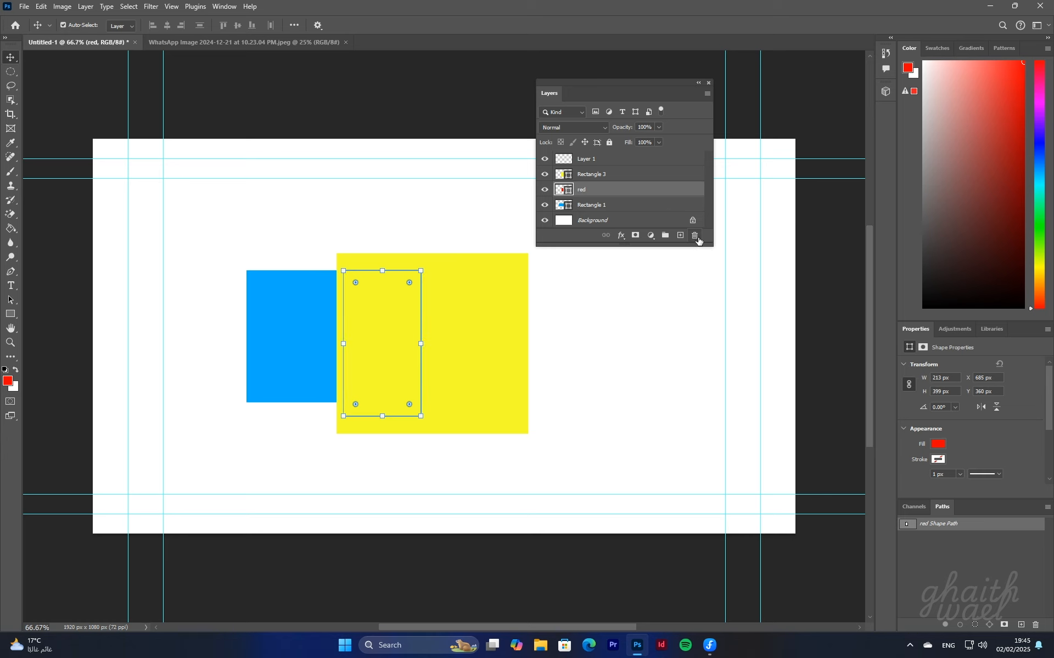
drag(580, 192, 693, 239)
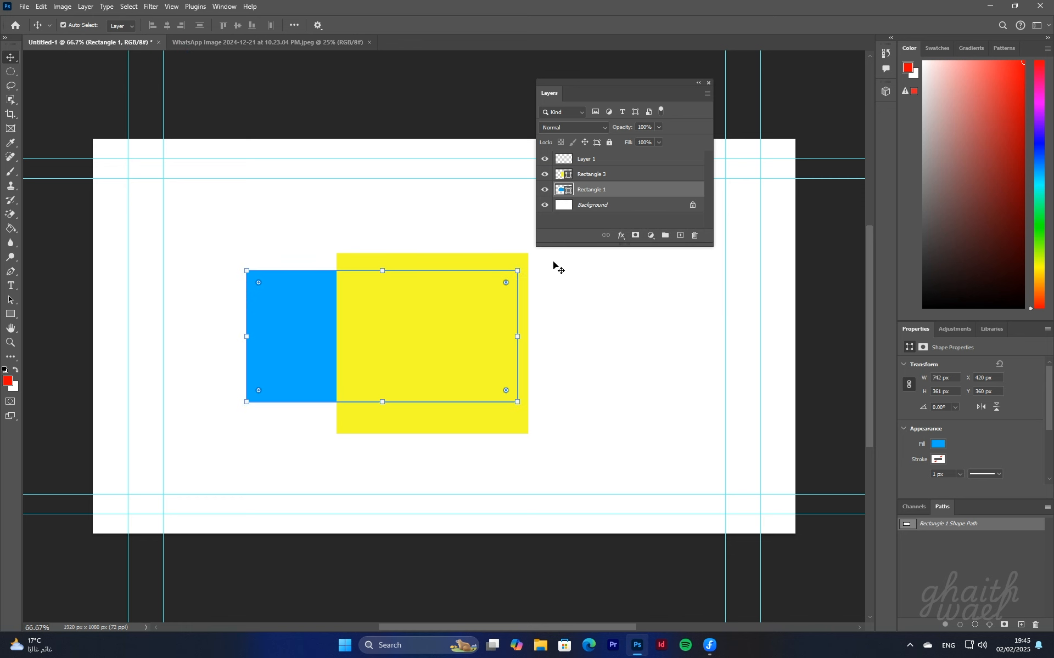
click(445, 258)
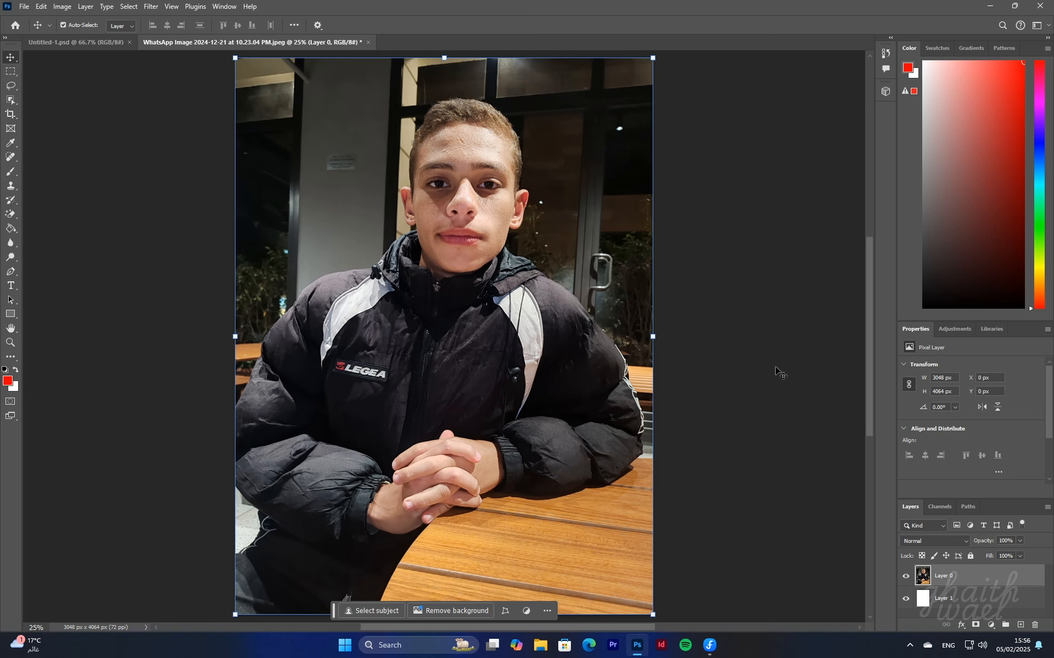
- Activate the Rectangular Marquee tool, make the white Layer 1 active and hide the photo on Layer 0
key(m)
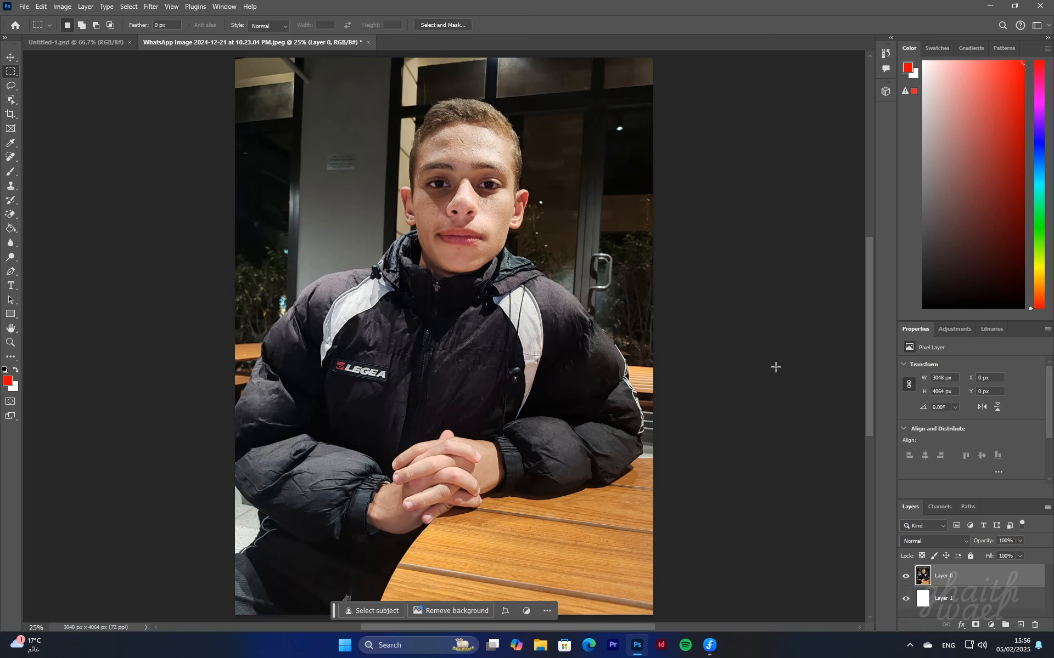
click(920, 599)
click(905, 576)
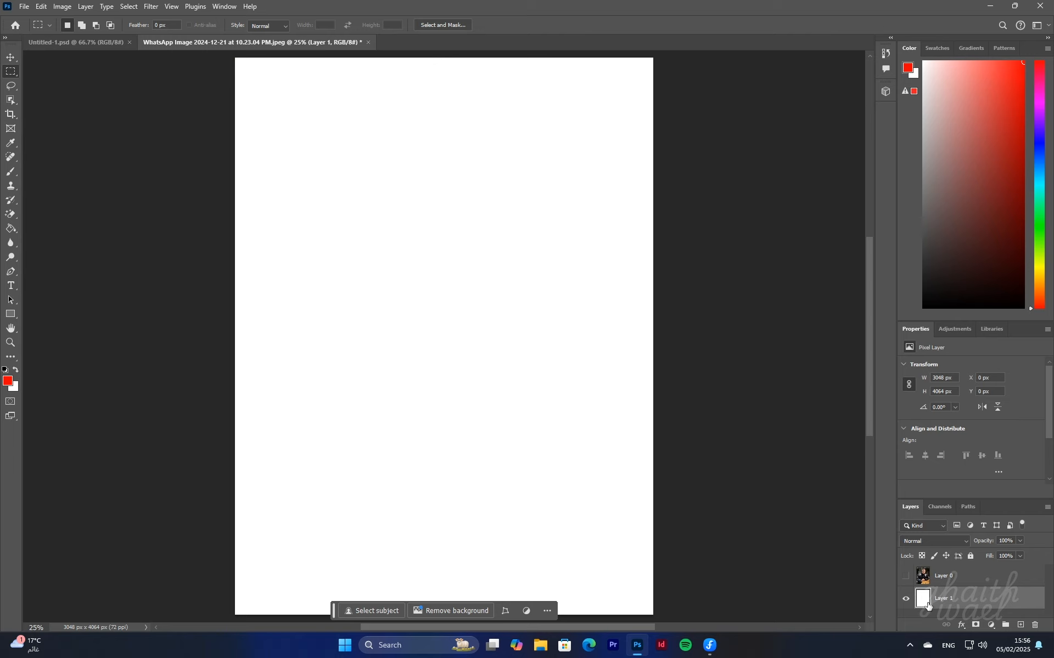
- Activate the Elliptical Marquee tool, draw trial elliptical selections on the white Layer 1 and clear them
right_click(11, 73)
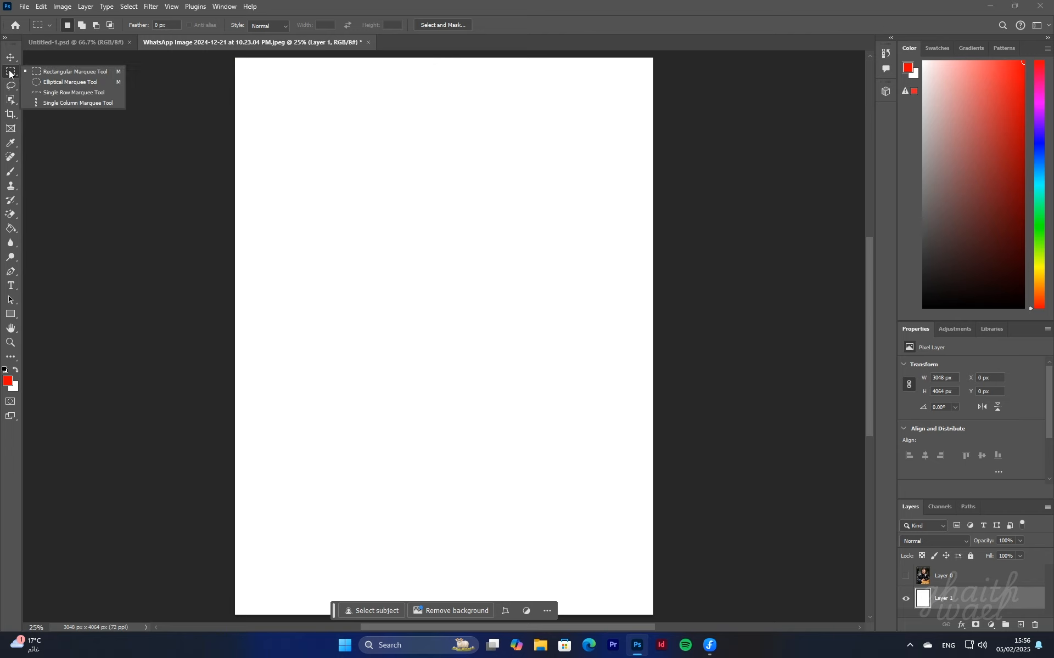
click(38, 84)
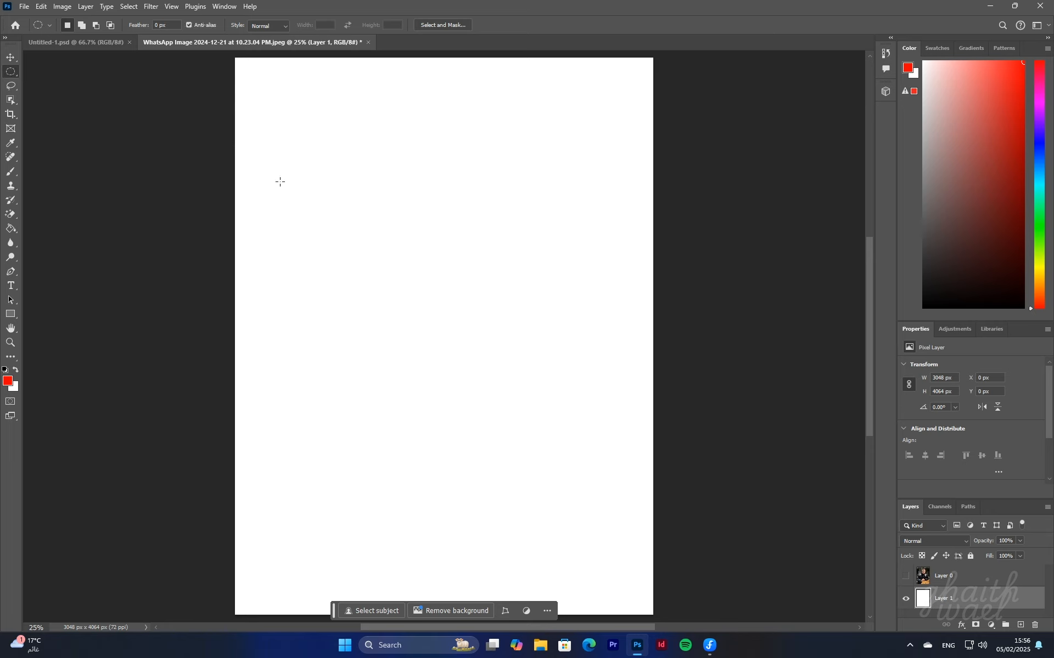
drag(338, 190, 472, 316)
click(311, 178)
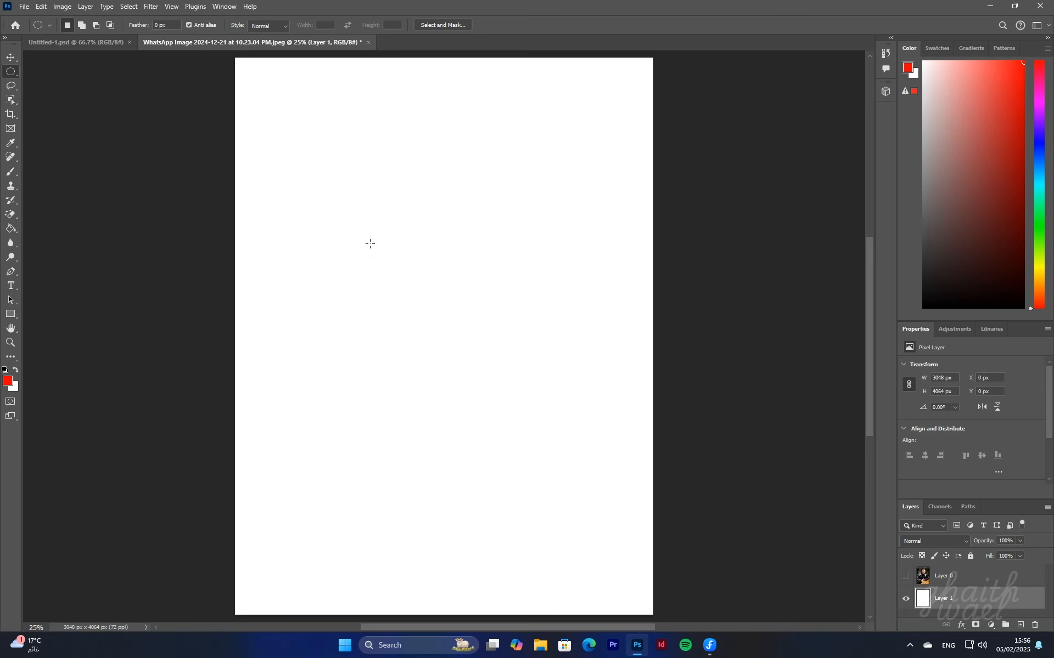
drag(310, 179, 538, 332)
drag(538, 378, 540, 404)
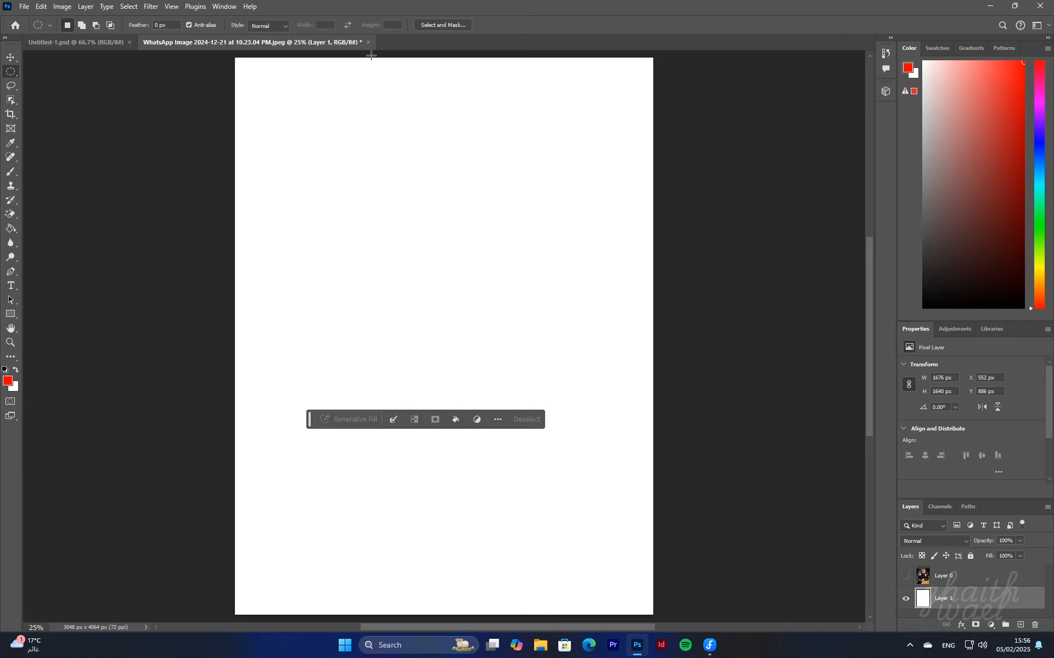
click(325, 163)
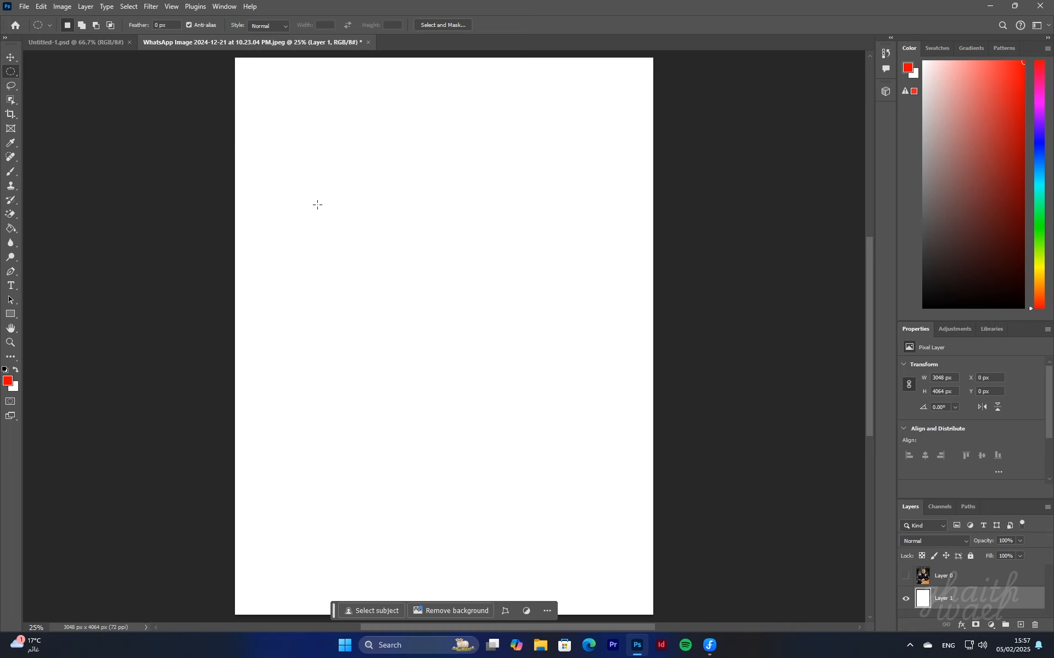
- Draw a circular selection about 1832 px across, clear it, and try a taller ellipse before discarding it
drag(316, 205, 567, 455)
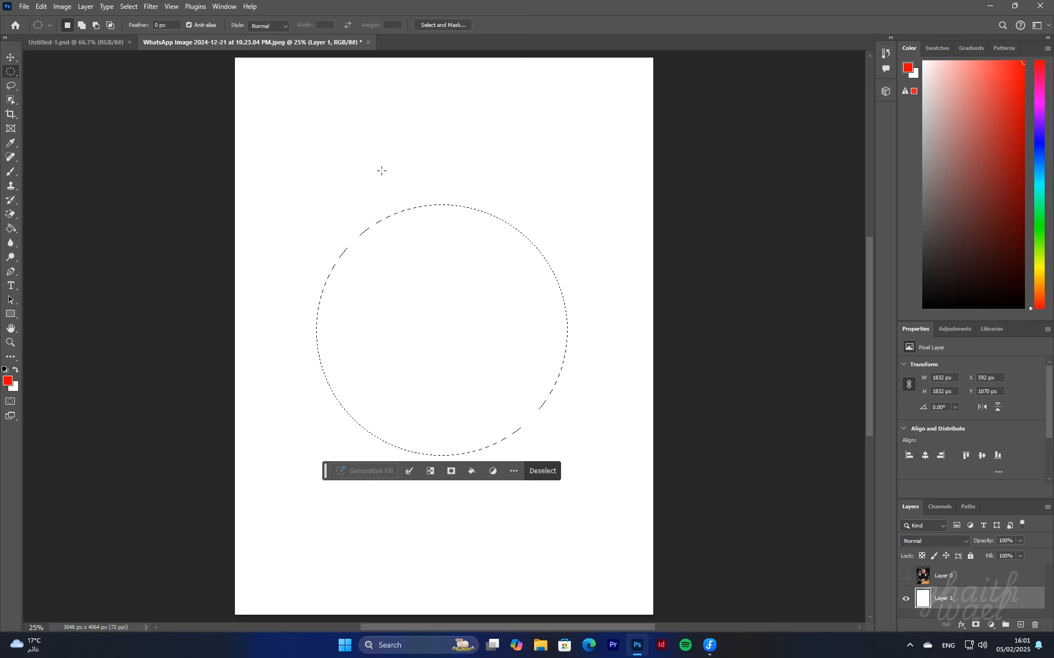
click(381, 171)
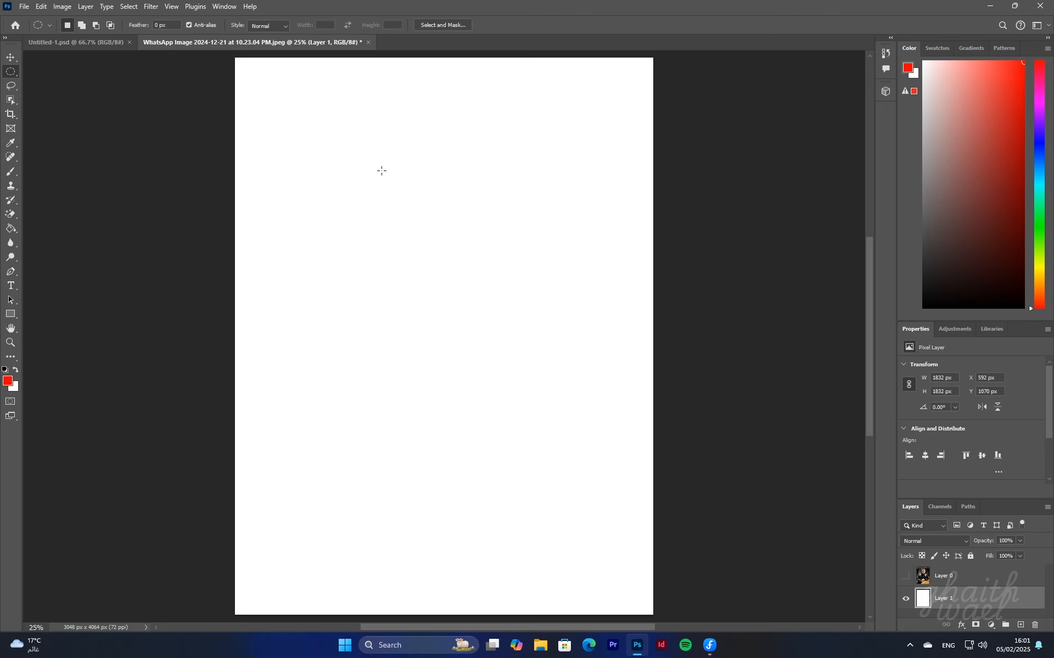
drag(382, 171, 459, 252)
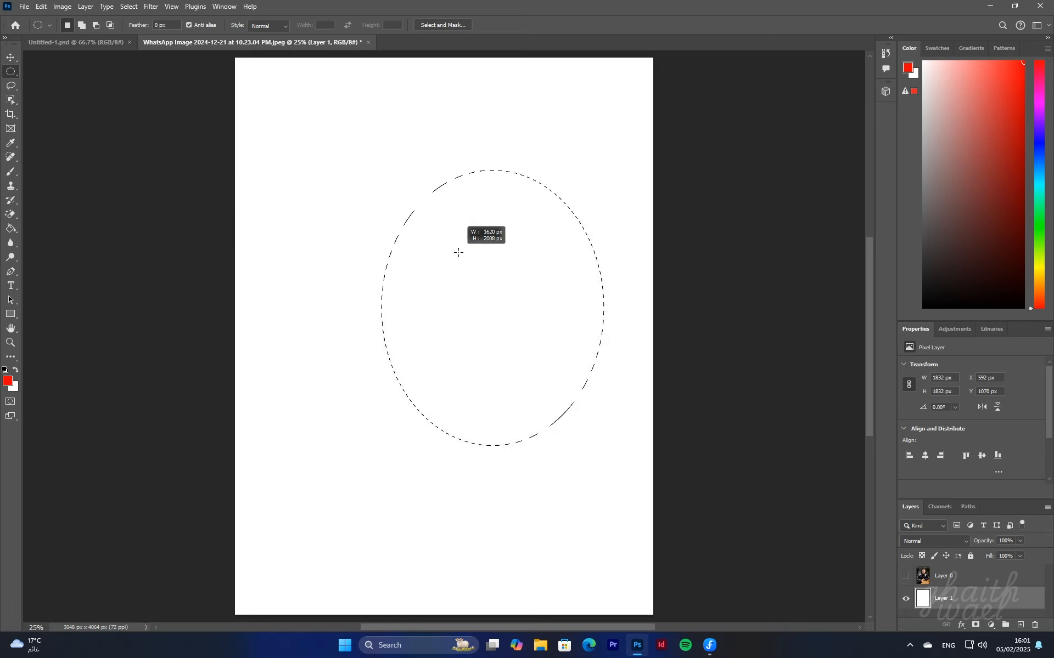
key(Escape)
- Draw an elliptical selection about 1696 by 1836 px on Layer 1 and copy it to a new layer
drag(328, 164, 558, 413)
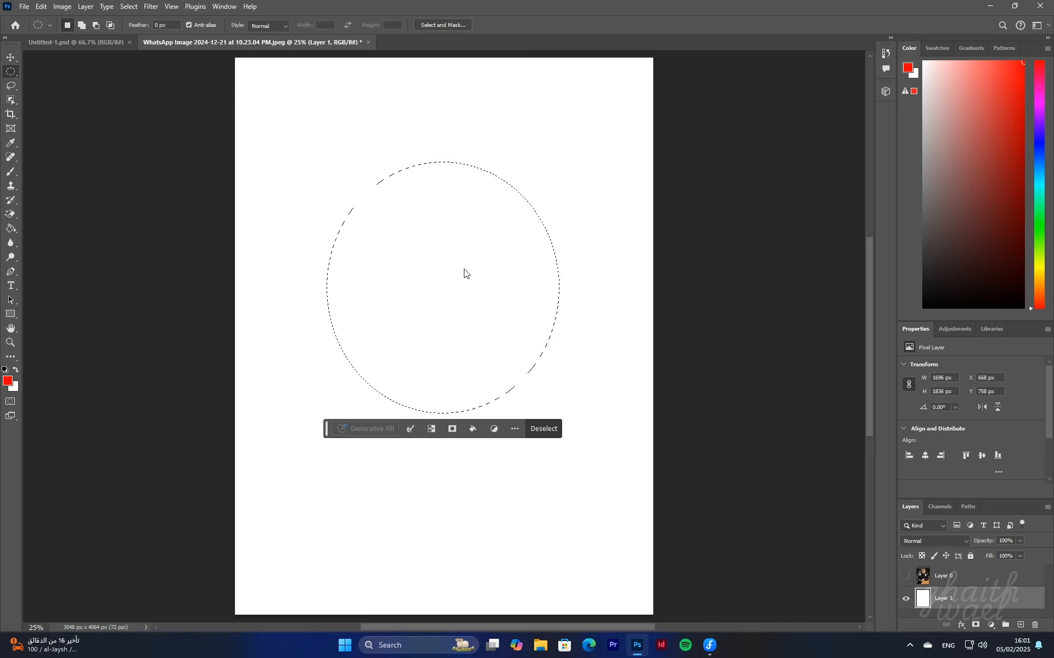
right_click(464, 274)
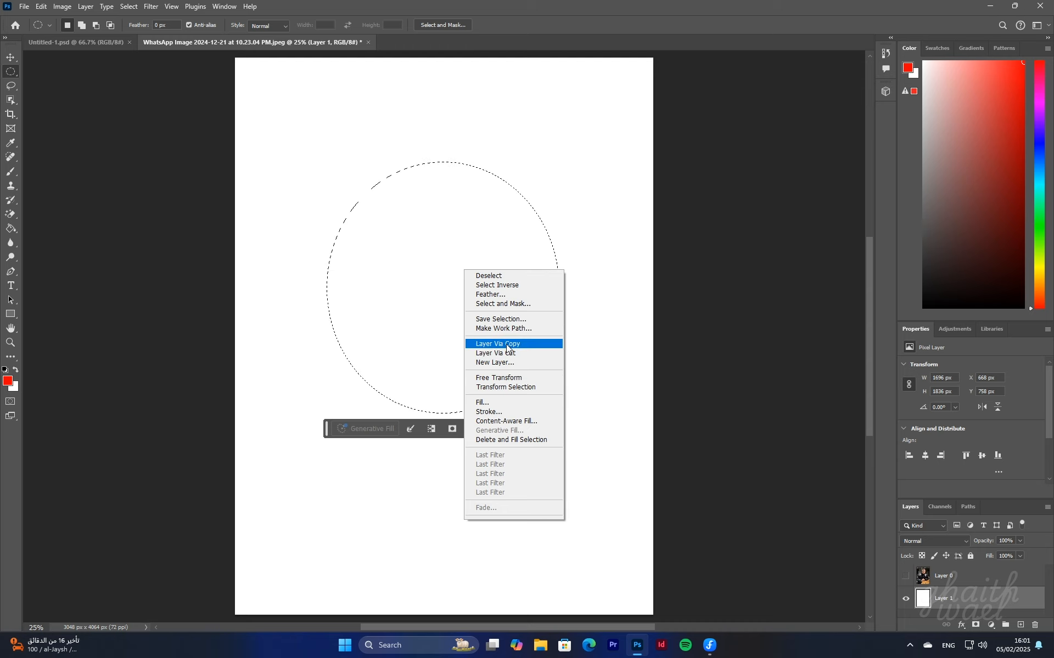
click(506, 344)
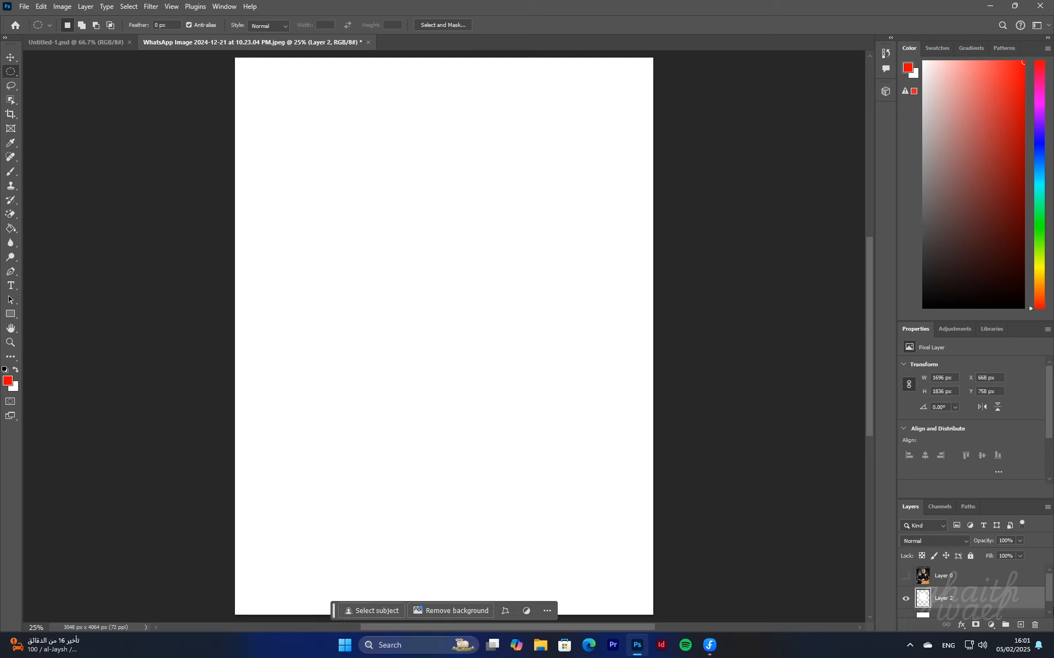
- Hide the white Layer 1 beneath the copied ellipse
drag(1051, 585, 1051, 596)
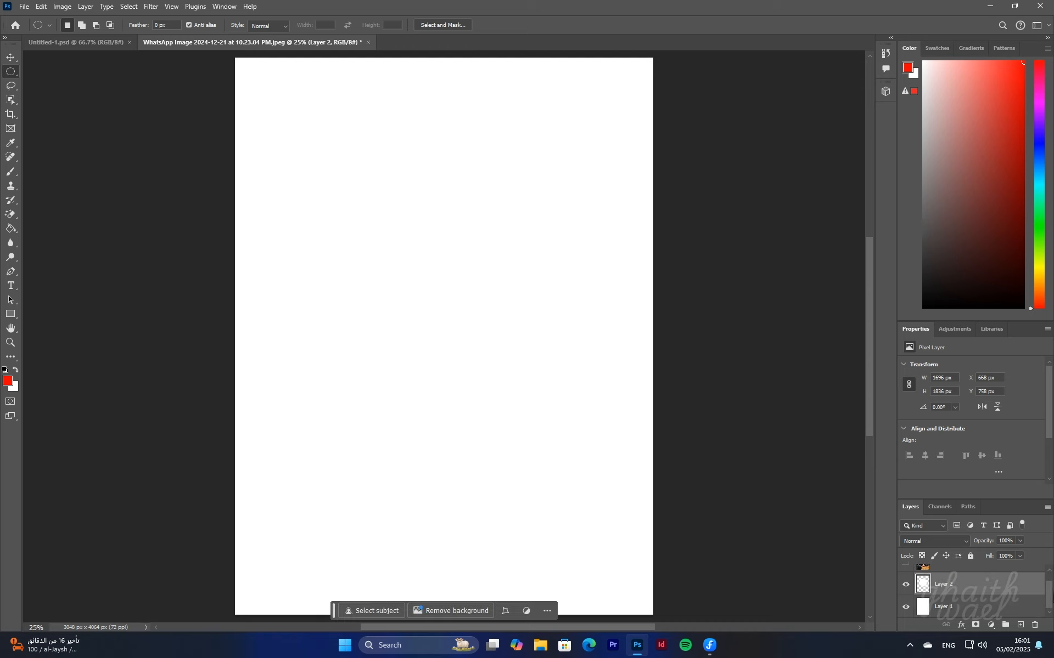
click(905, 606)
scroll(713, 436, down, 2)
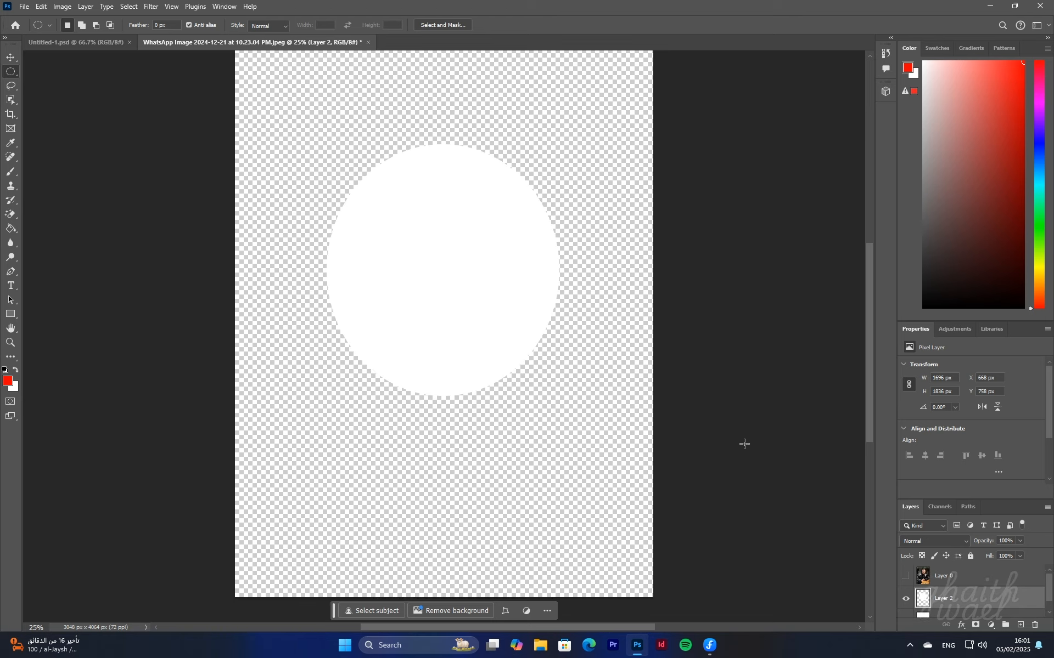
scroll(625, 360, up, 2)
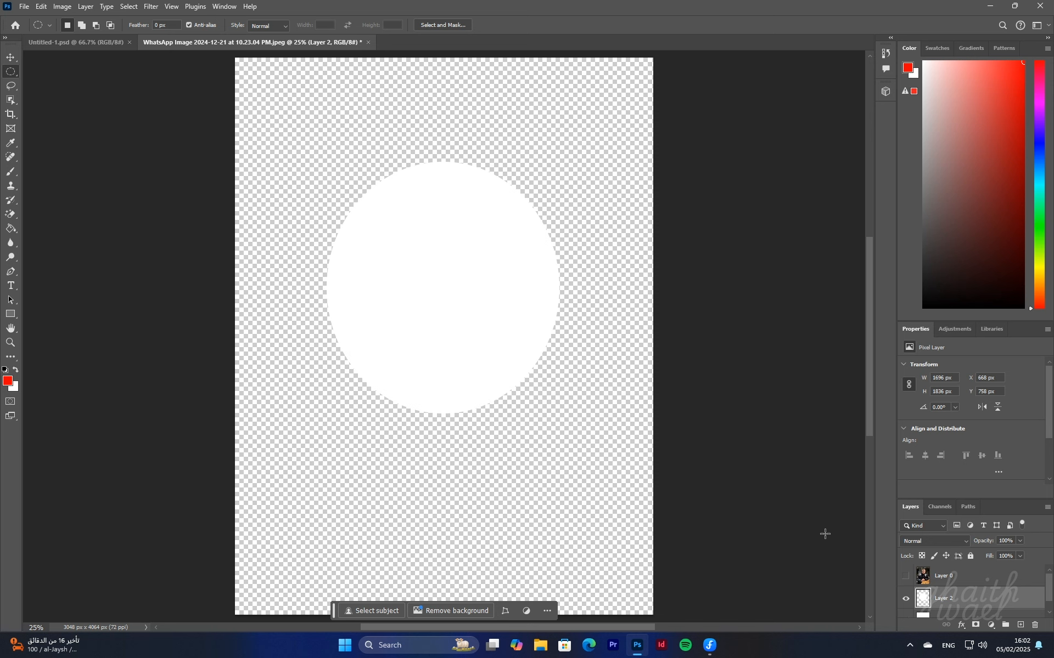
- Show the photo on Layer 0, clip it to the ellipse layer and shift it so the ellipse frames the face
click(907, 577)
click(986, 585)
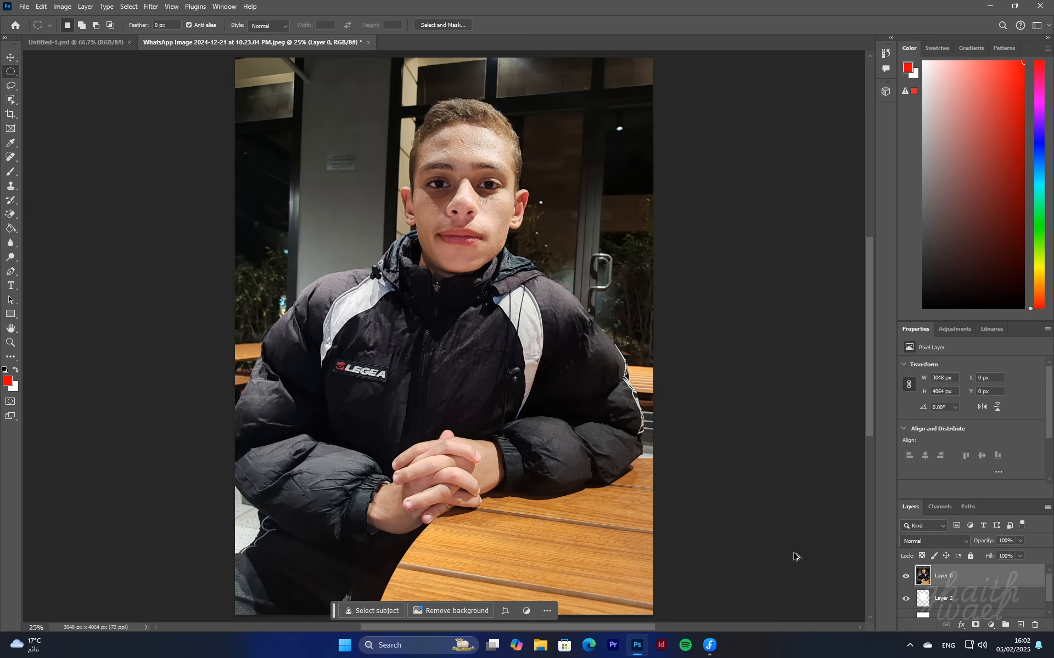
key(ctrl+alt+g)
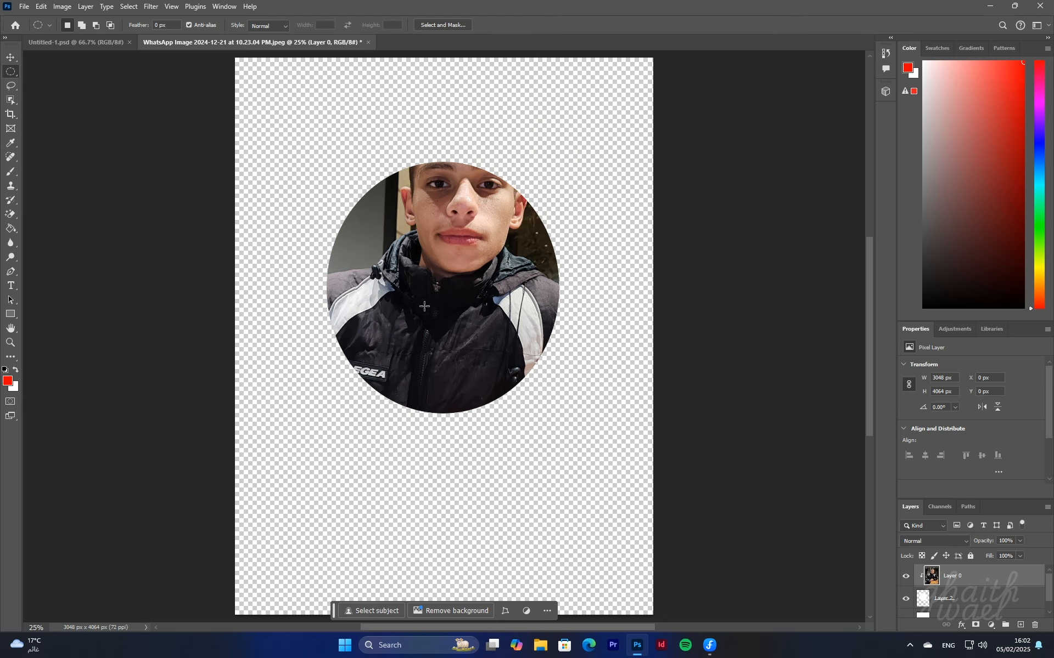
click(9, 58)
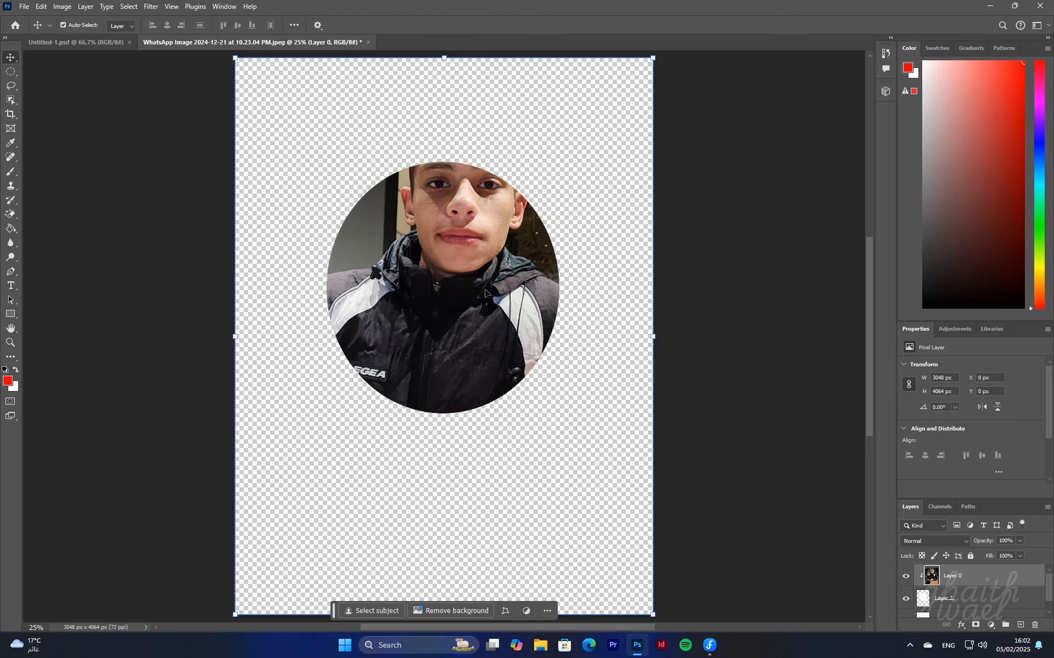
drag(490, 311, 460, 366)
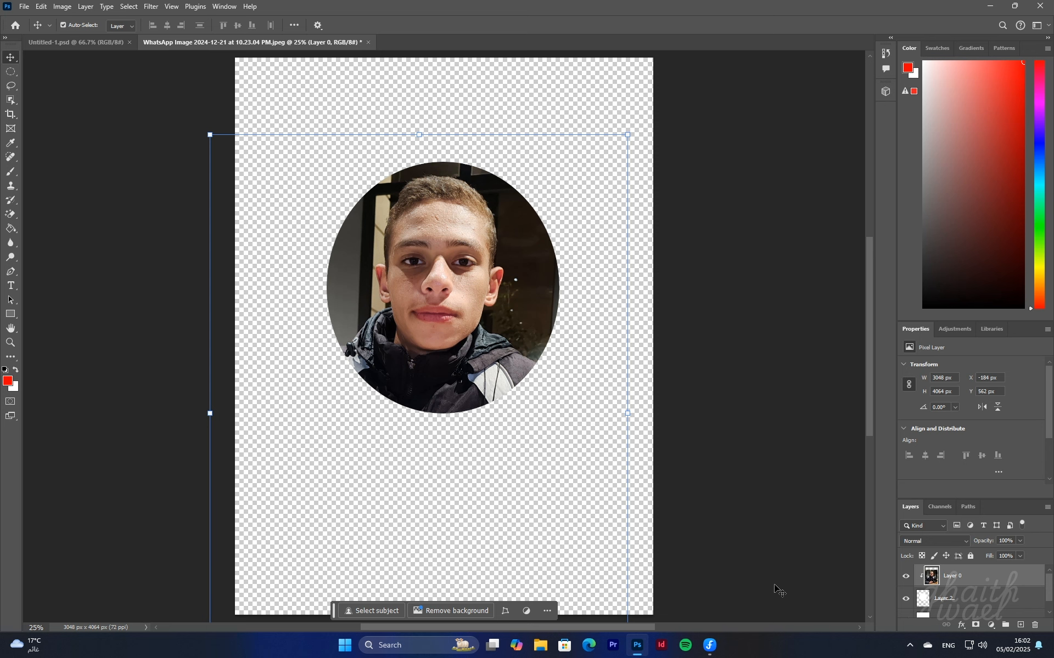
- Undo the photo's move and its clipping to the ellipse, and deselect all layers
key(ctrl+z)
key(ctrl+z)
key(ctrl+z)
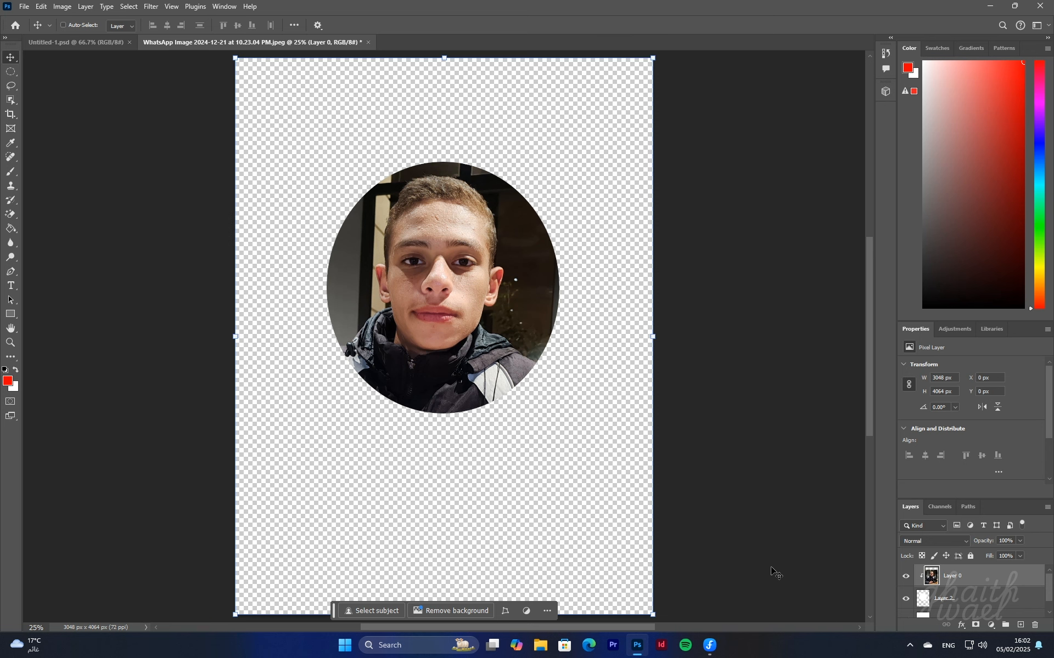
click(768, 515)
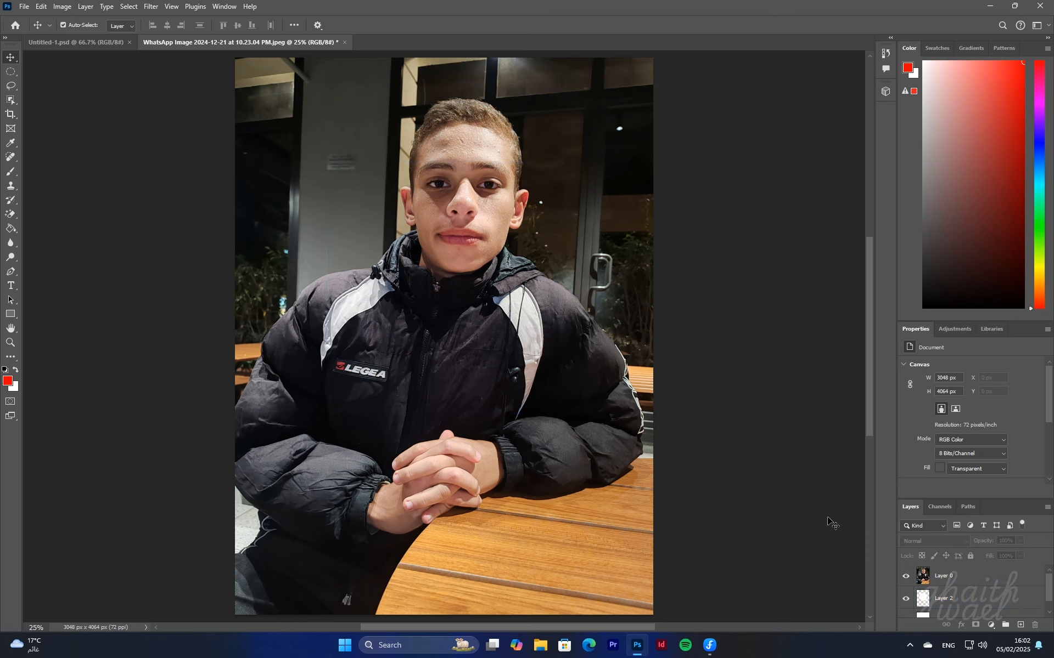
- Float the Layers panel over the canvas, resize it to show all three layers and make Layer 0 active
drag(906, 508, 488, 200)
drag(631, 323, 685, 360)
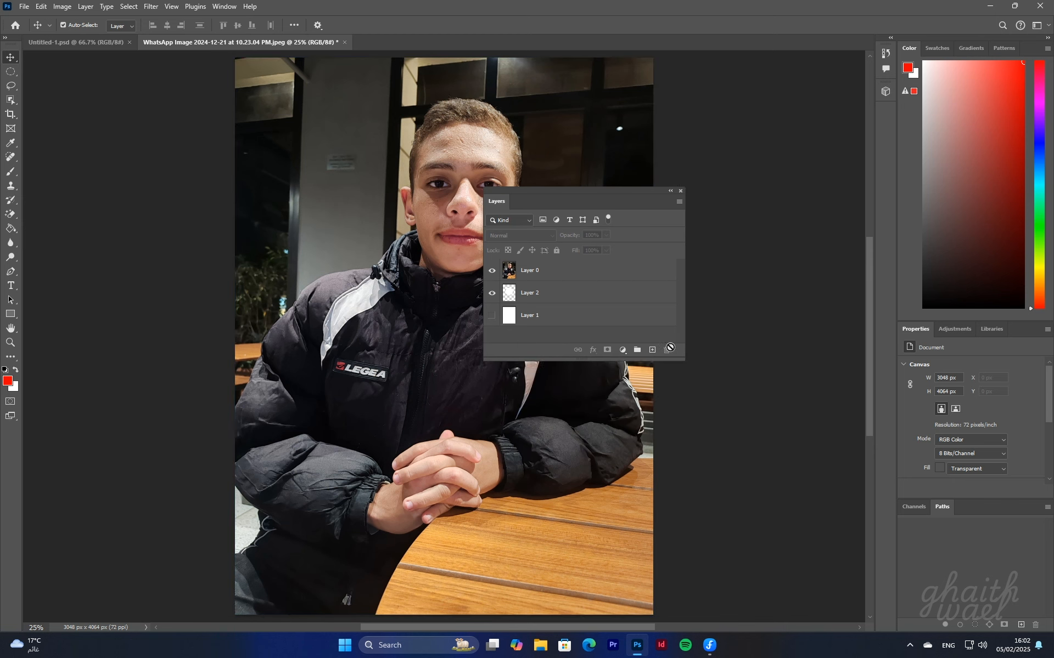
click(574, 278)
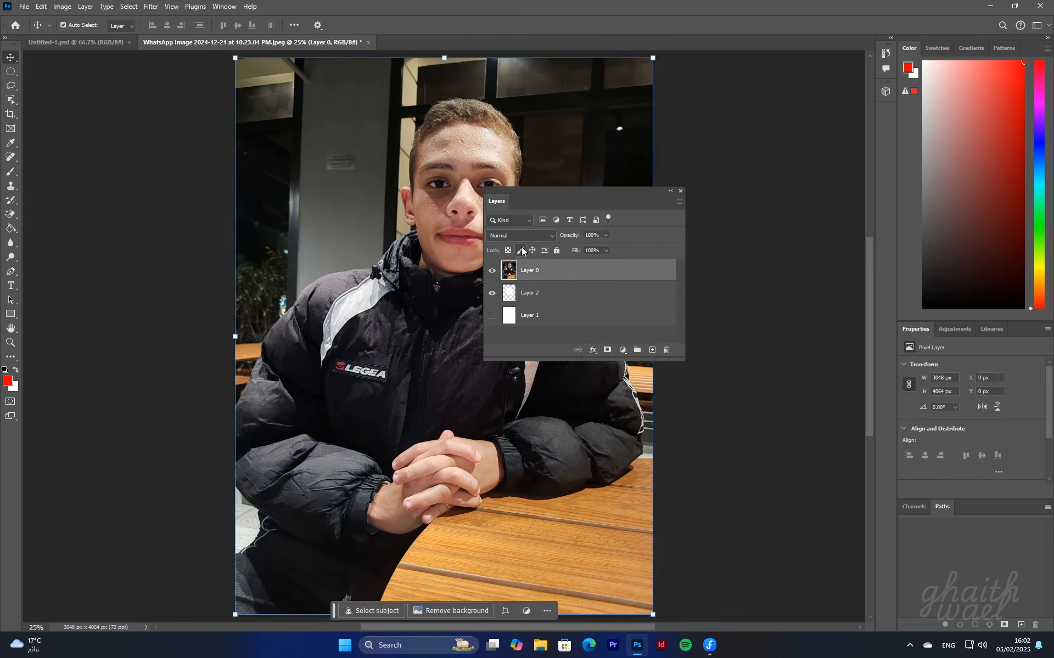
- Preview blend modes on Layer 0, keep Normal, and lower the layer's opacity to about 25%
click(554, 234)
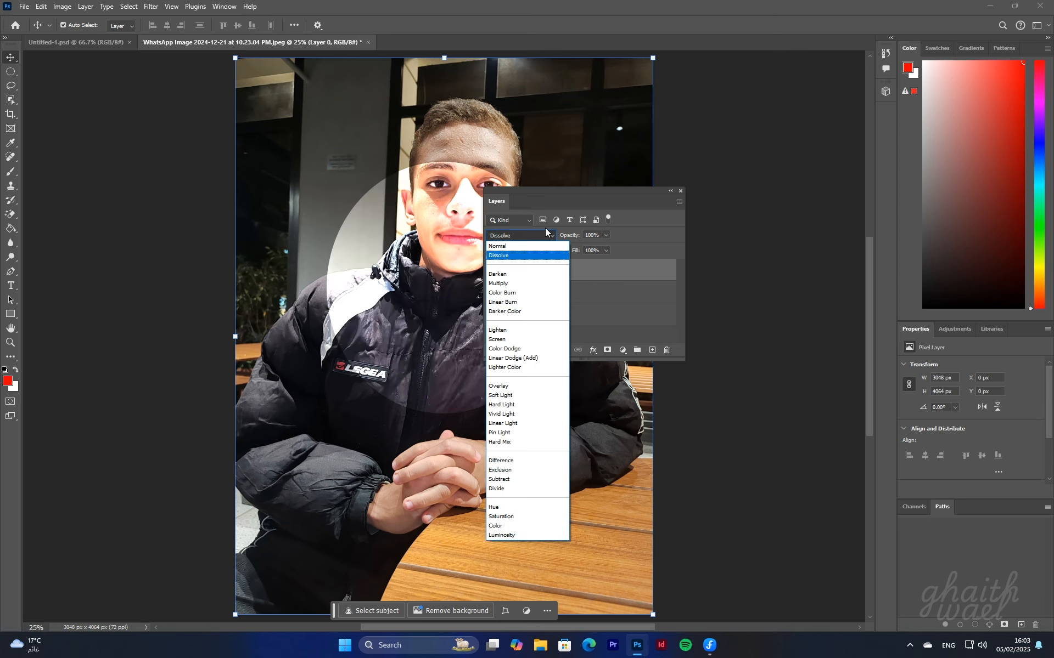
click(551, 237)
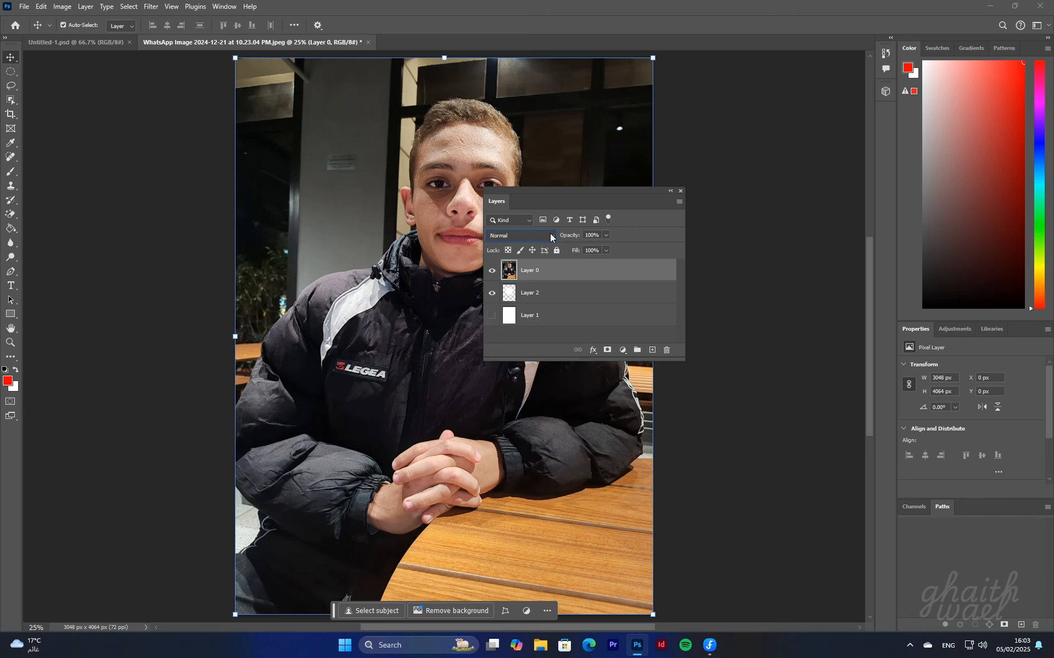
click(607, 236)
drag(578, 245, 581, 245)
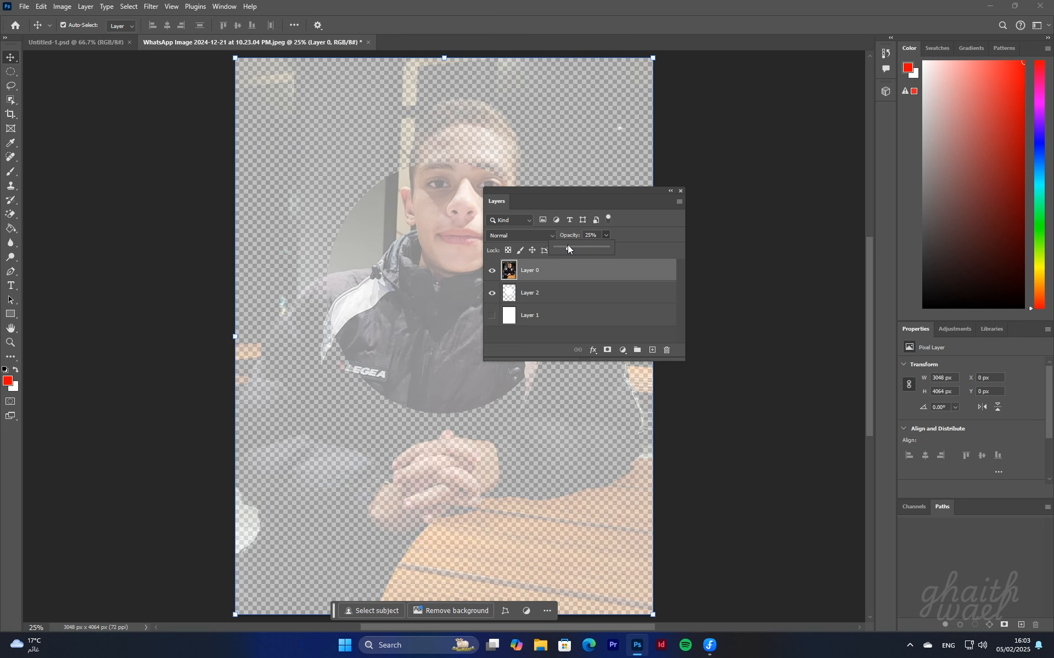
drag(569, 249, 567, 250)
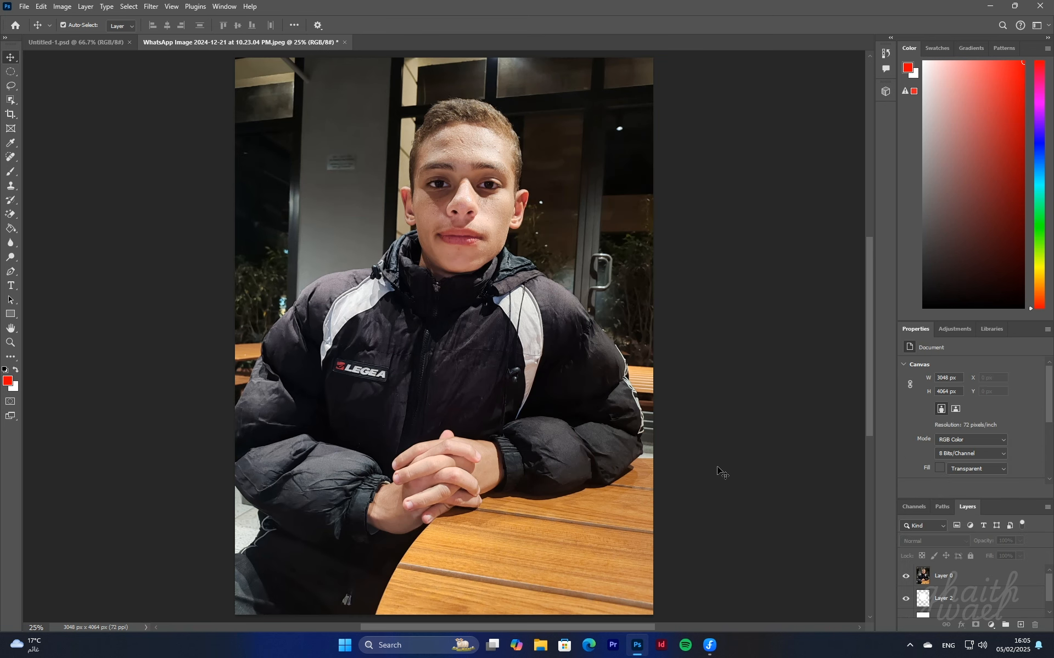
- Float the Channels, Paths and Layers panel group over the canvas, enlarge it and hide Layer 2
drag(1003, 505, 649, 205)
drag(714, 328, 795, 448)
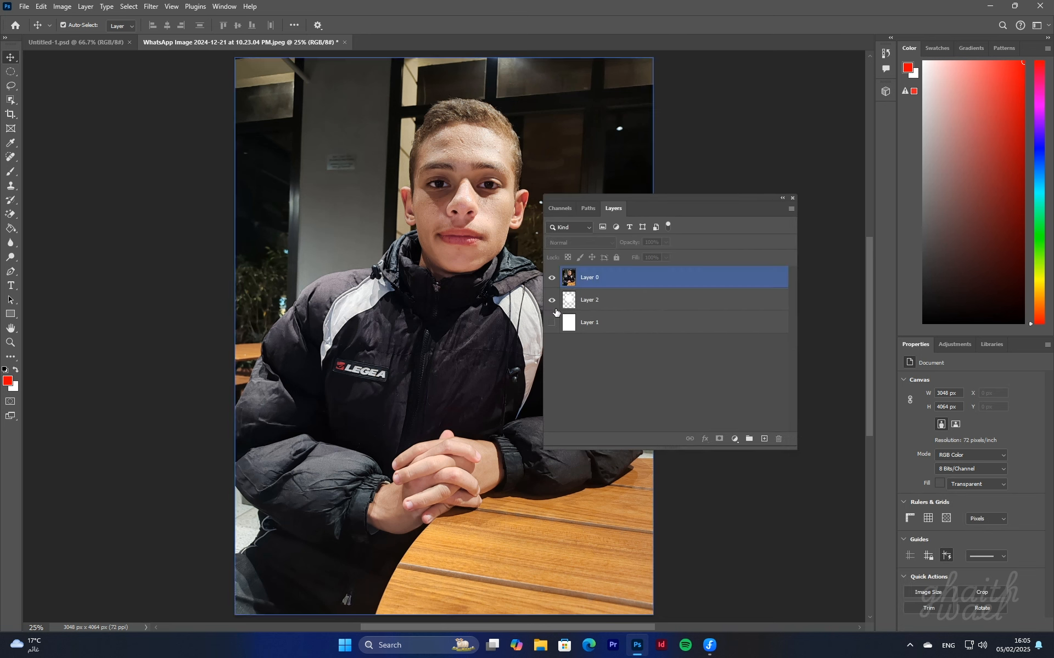
key(ctrl+z)
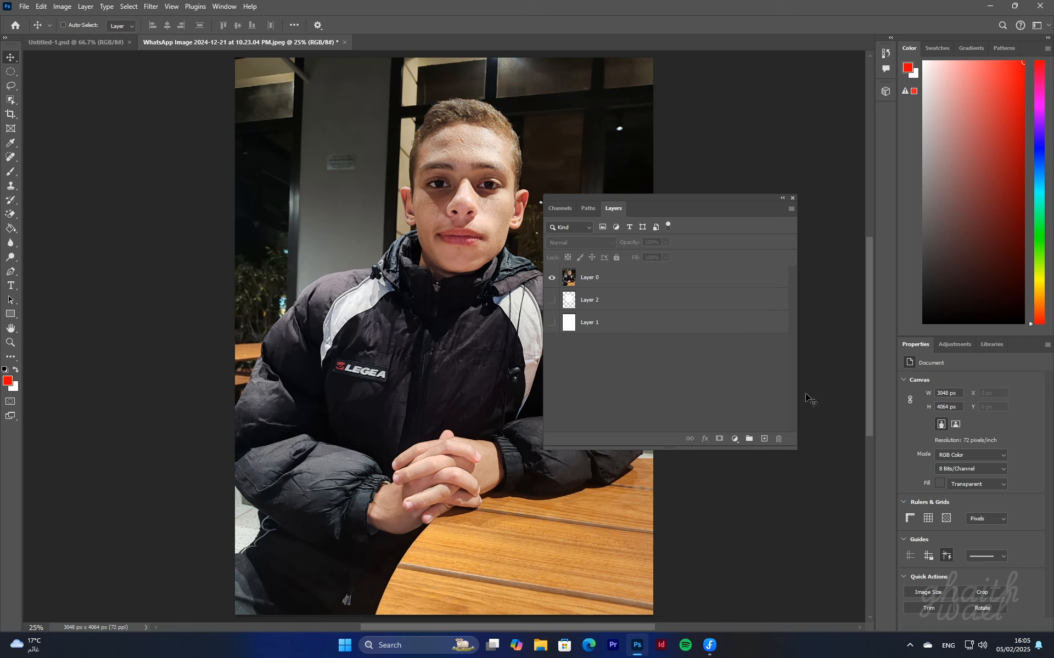
- Dock the floating panel group with Properties, and split Layers off into a separate group with Paths and Libraries
drag(711, 197, 1009, 576)
mouse_move(988, 362)
mouse_down()
mouse_move(960, 368)
mouse_move(996, 345)
mouse_up()
drag(924, 357, 962, 342)
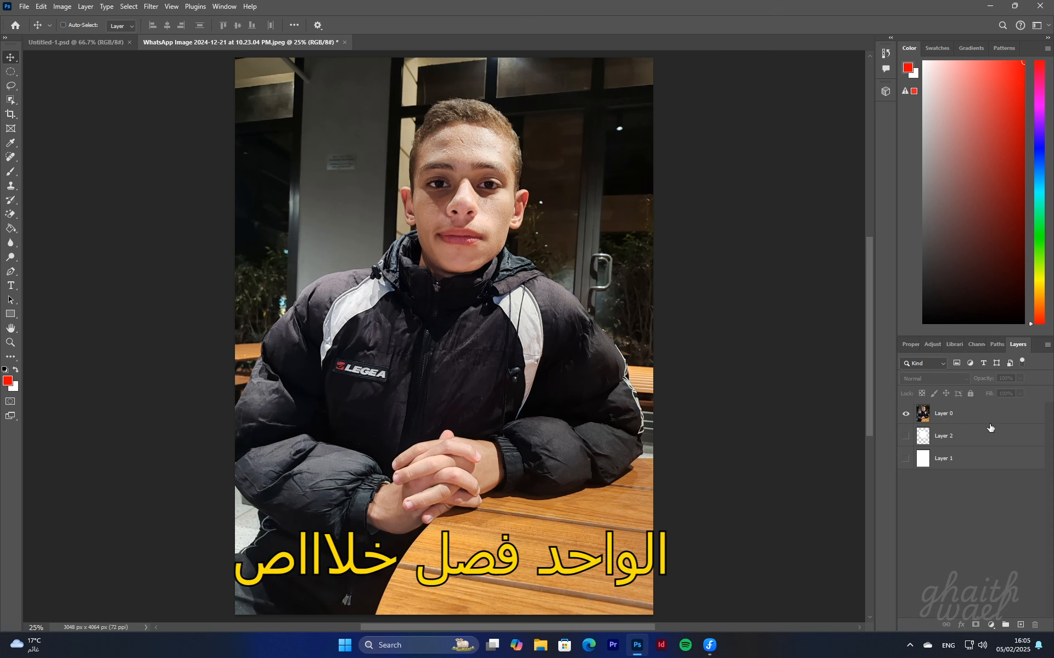
drag(1028, 346, 815, 447)
drag(1024, 348, 861, 452)
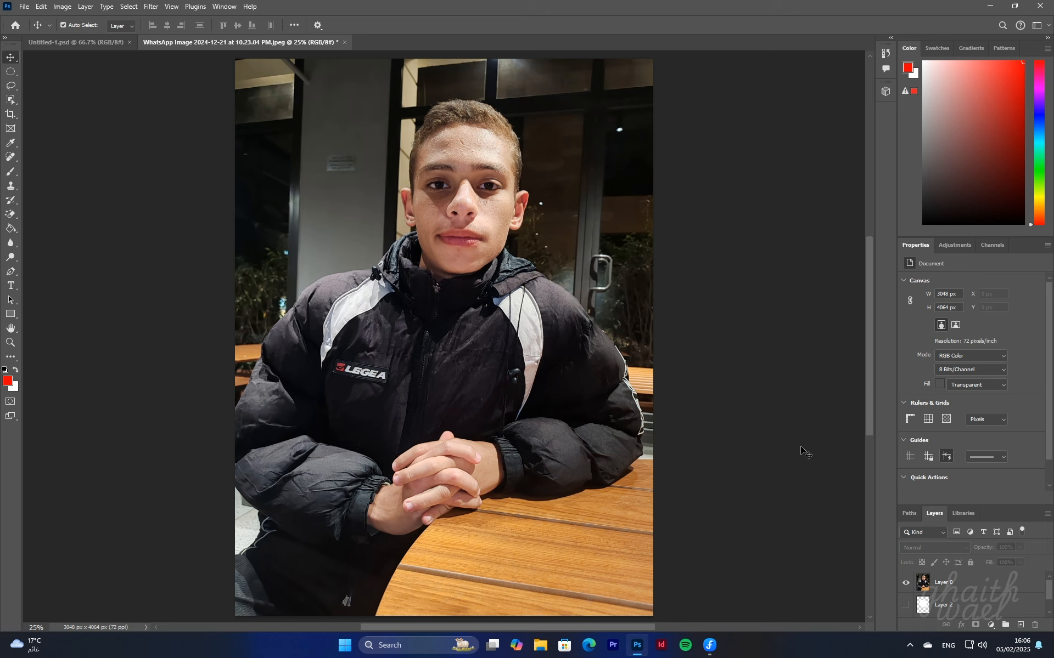
- Float the Layers panel over the canvas, make Layer 0 active and view its blend modes, keeping Normal
drag(938, 512, 635, 282)
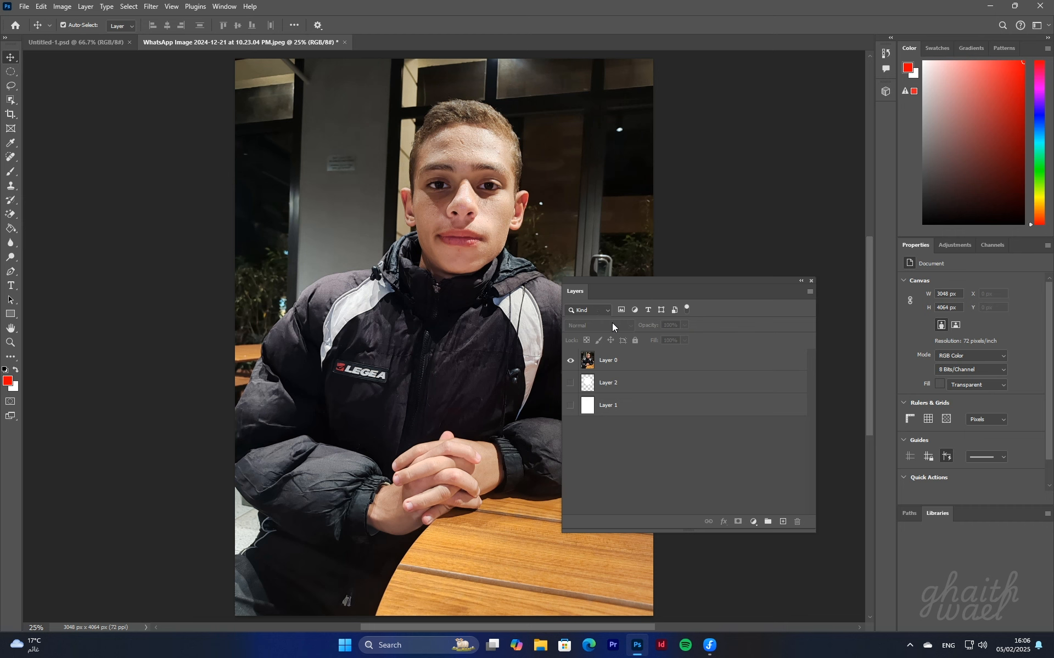
click(621, 358)
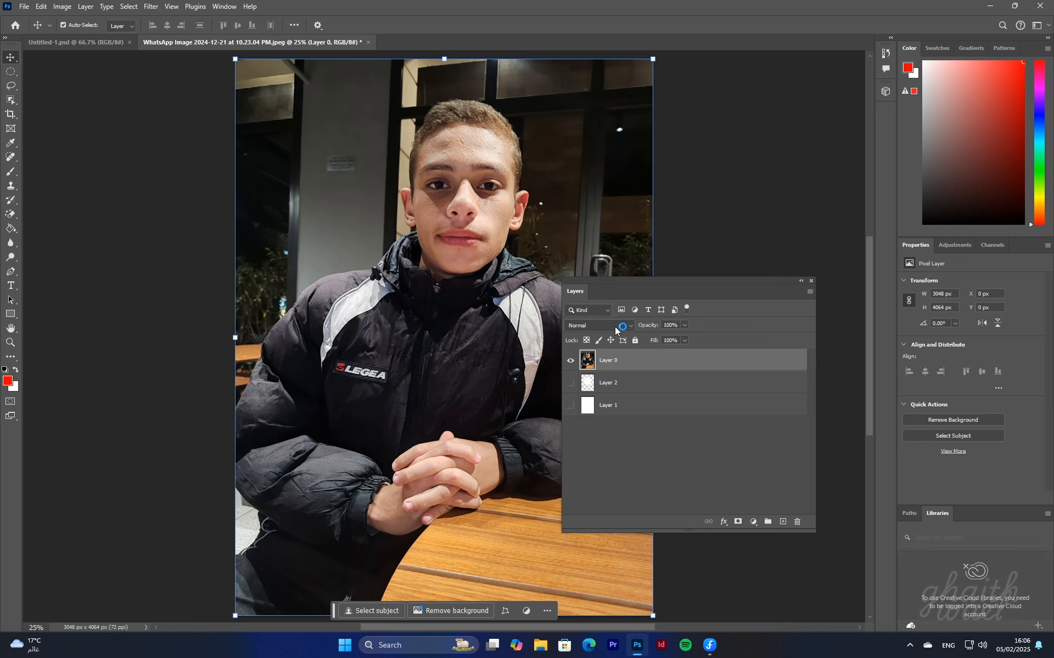
click(616, 327)
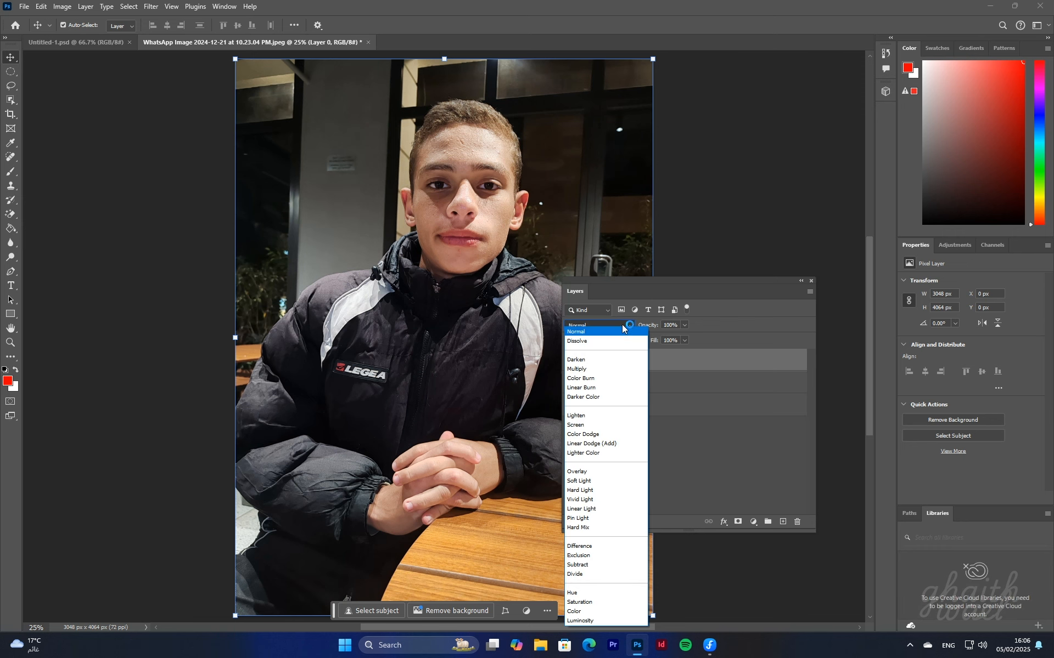
click(622, 327)
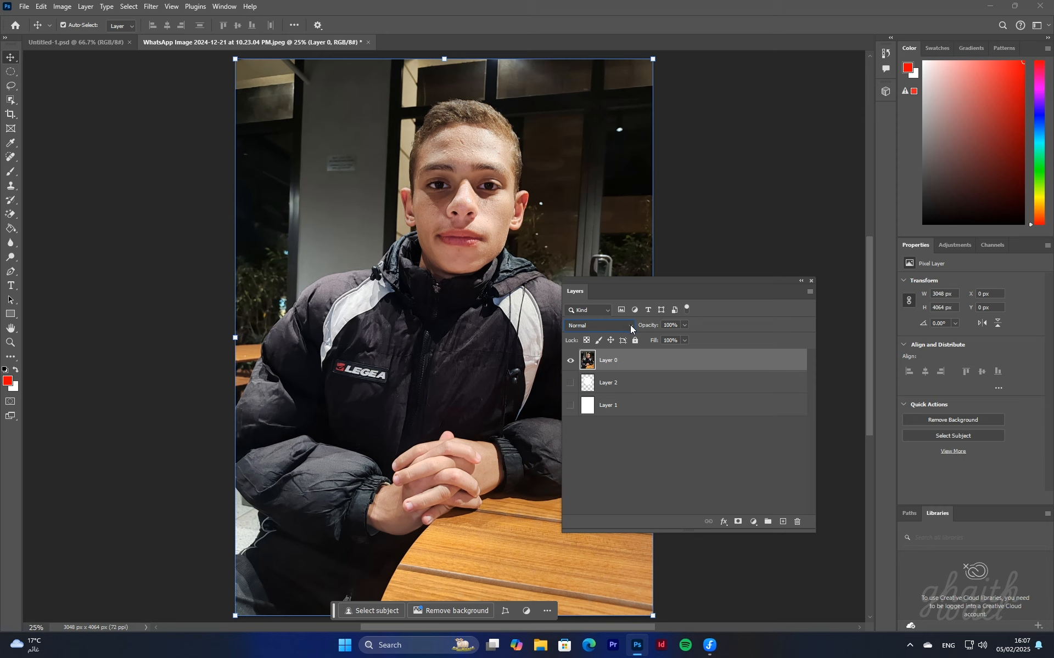
- Try lowering Layer 0's opacity and return it to 100%, and briefly lock and unlock all of the layer's attributes
click(670, 325)
click(685, 326)
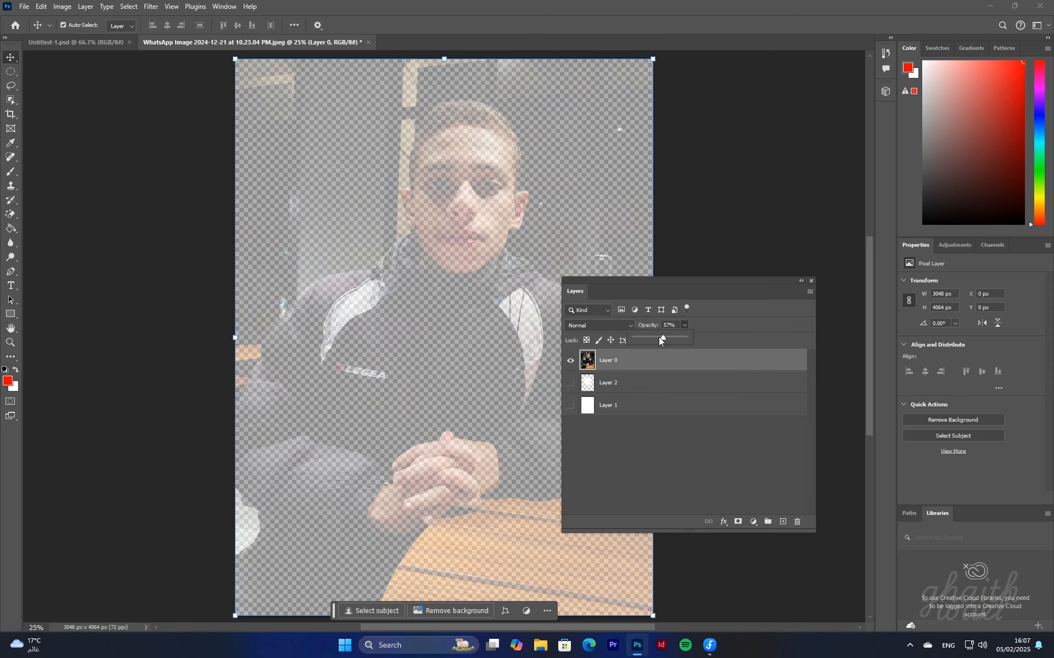
drag(682, 341, 700, 329)
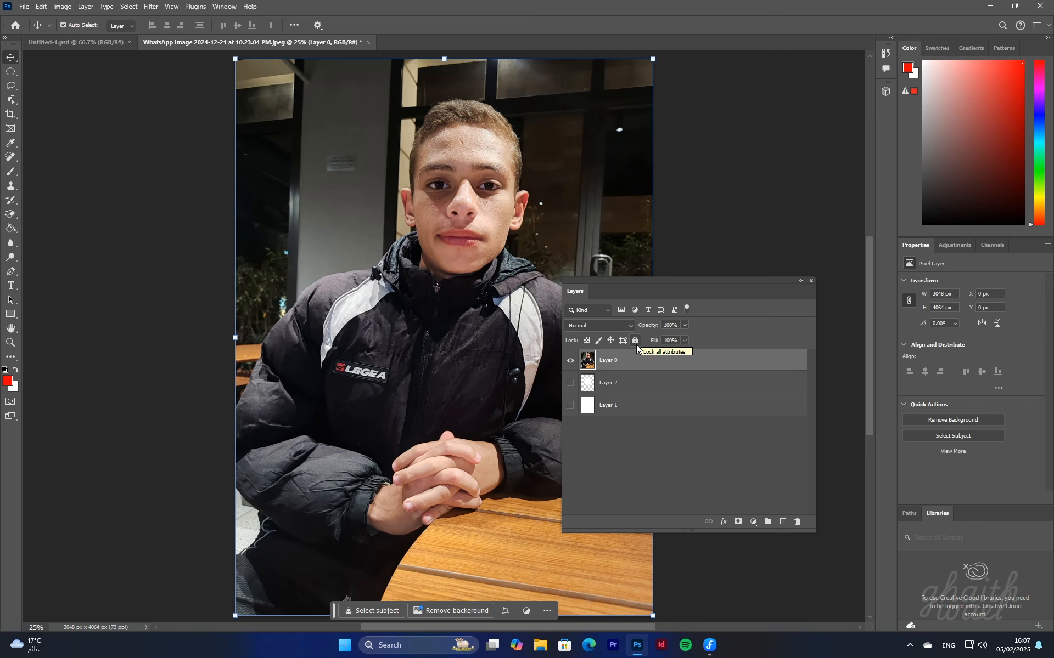
click(636, 344)
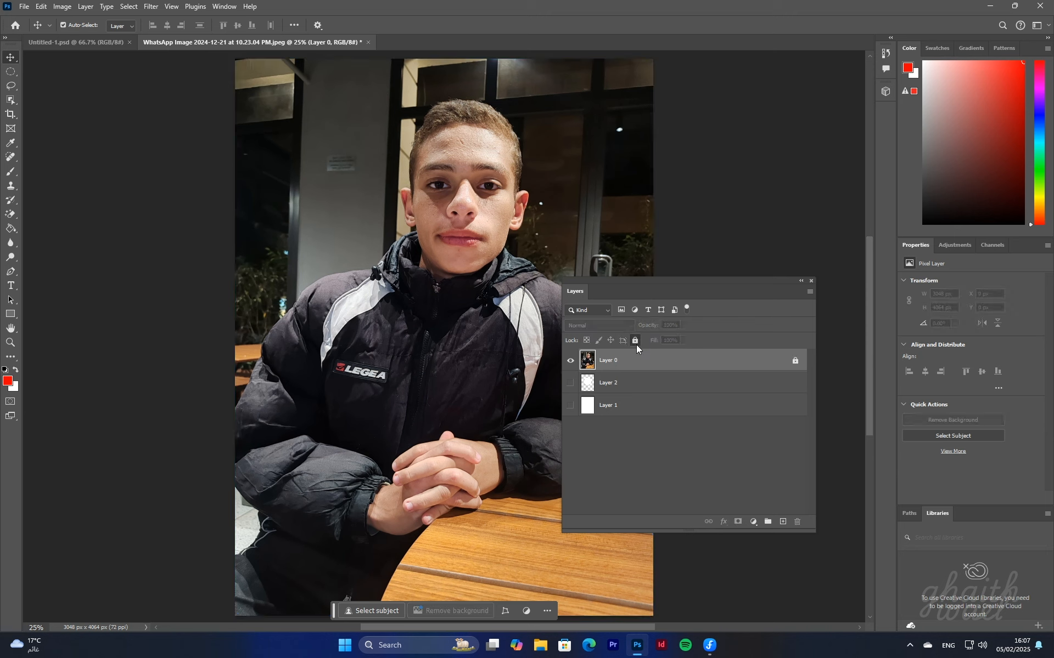
click(634, 341)
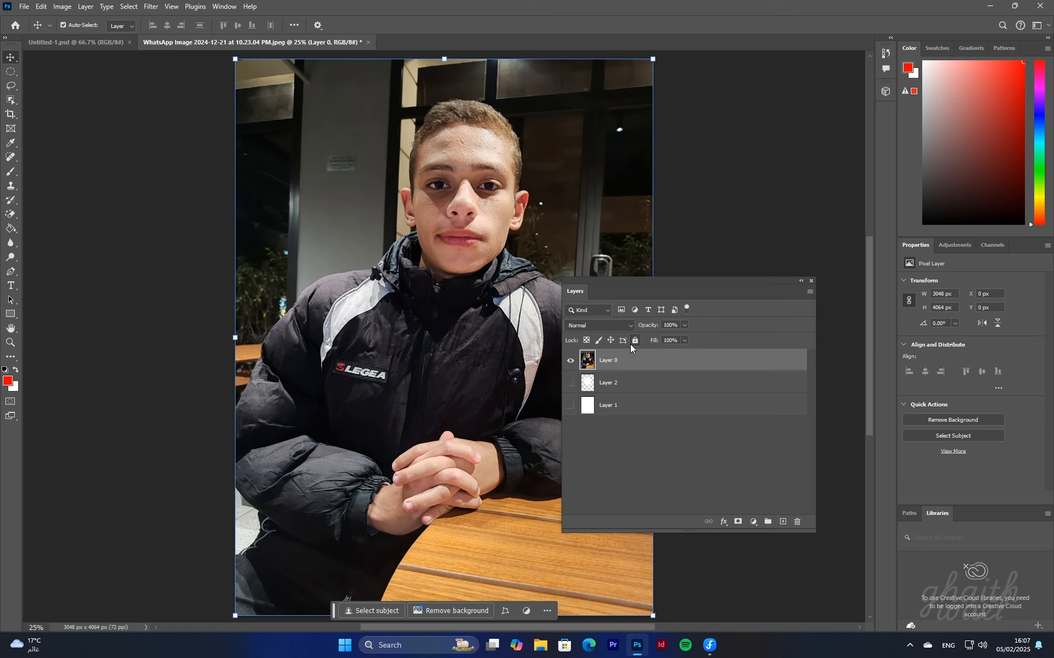
- Show Layer 2 and Layer 1, briefly hiding Layer 0 to reveal them and making it visible again
click(570, 383)
click(570, 362)
click(570, 405)
click(571, 360)
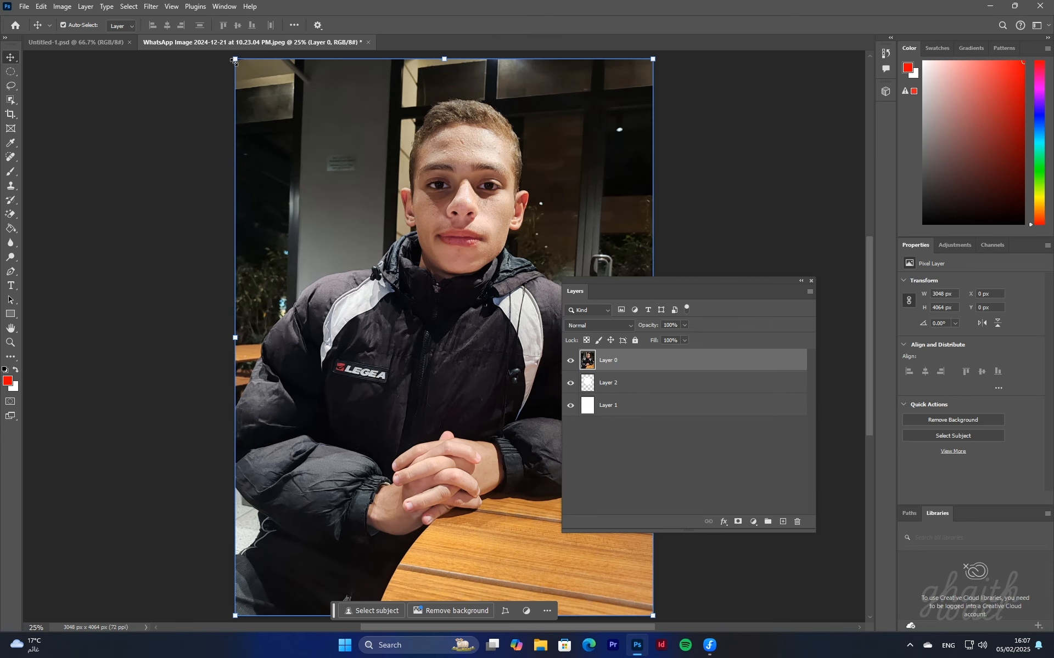
- Scale Layer 0's photo to about half in the canvas's upper-left corner and move Layer 2's white ellipse, above it, to about X 786, Y 1206 px
drag(235, 60, 468, 305)
drag(478, 439, 276, 147)
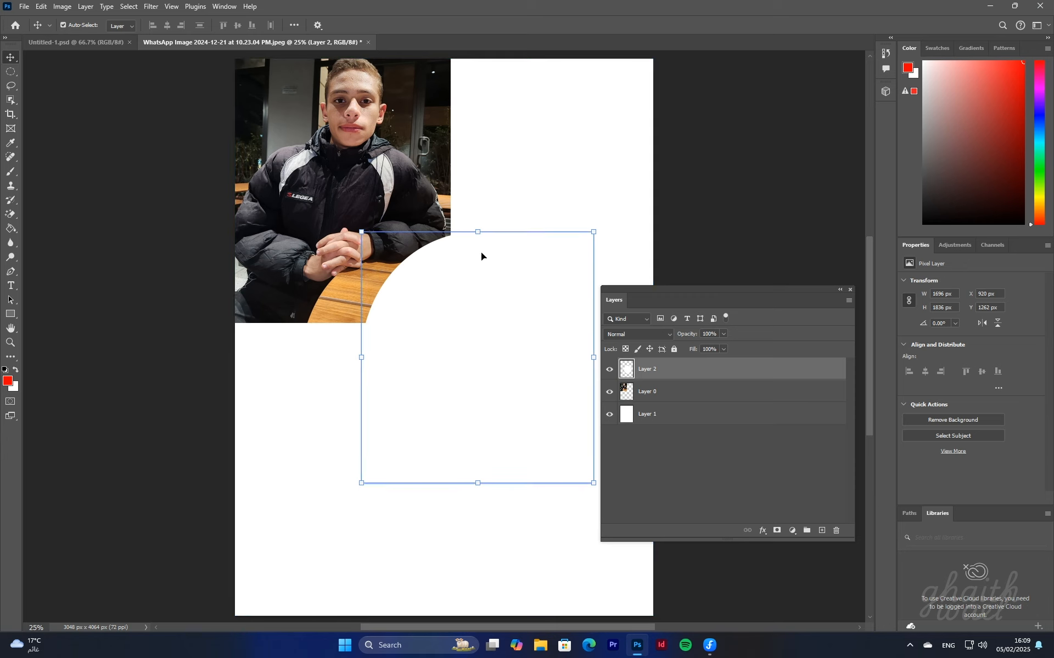
drag(481, 252, 462, 352)
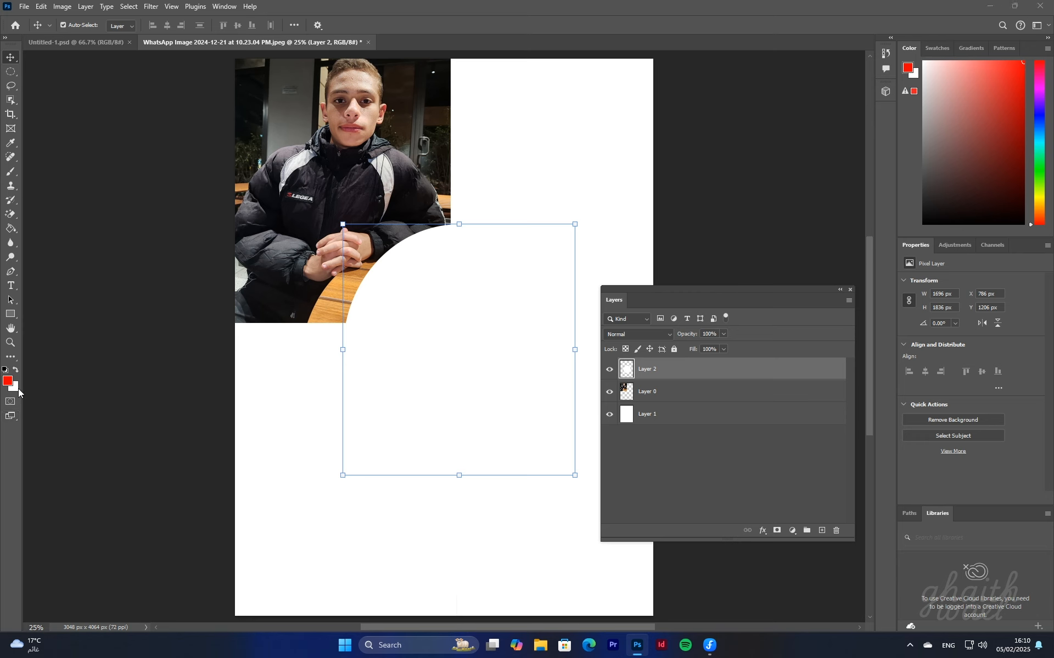
- Set the background color to bright yellow, #fcff00
click(15, 387)
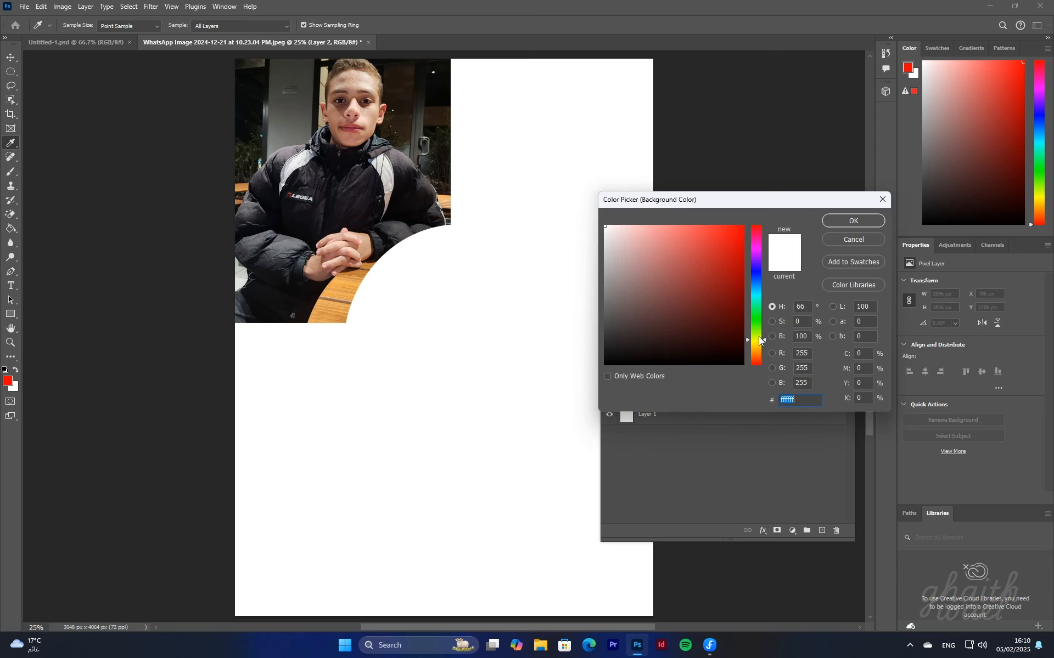
drag(758, 337, 759, 341)
drag(734, 285, 773, 196)
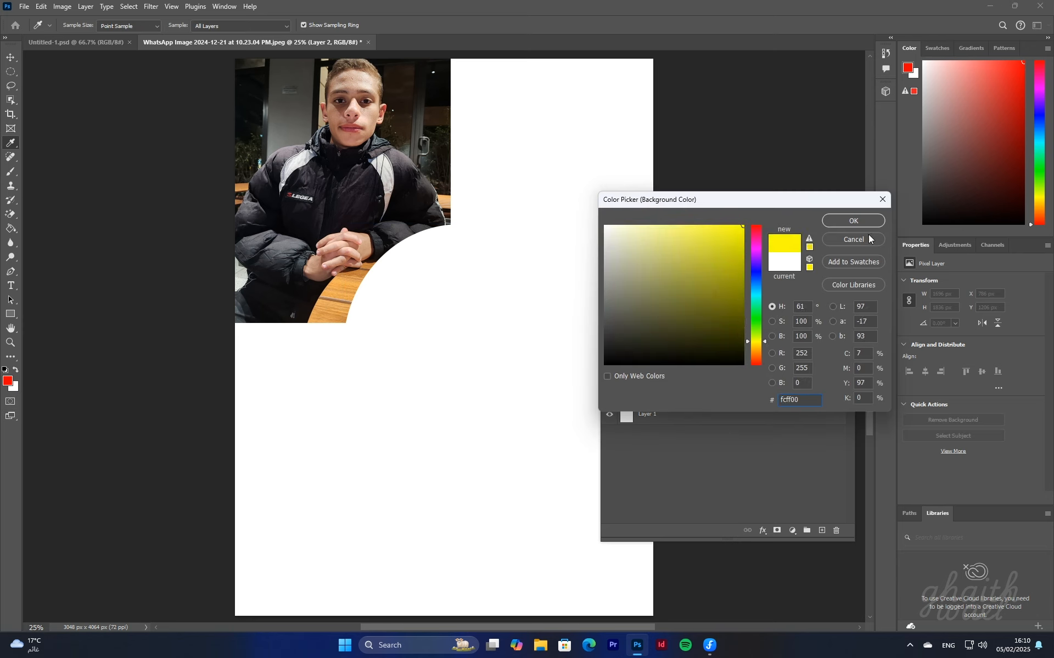
click(855, 221)
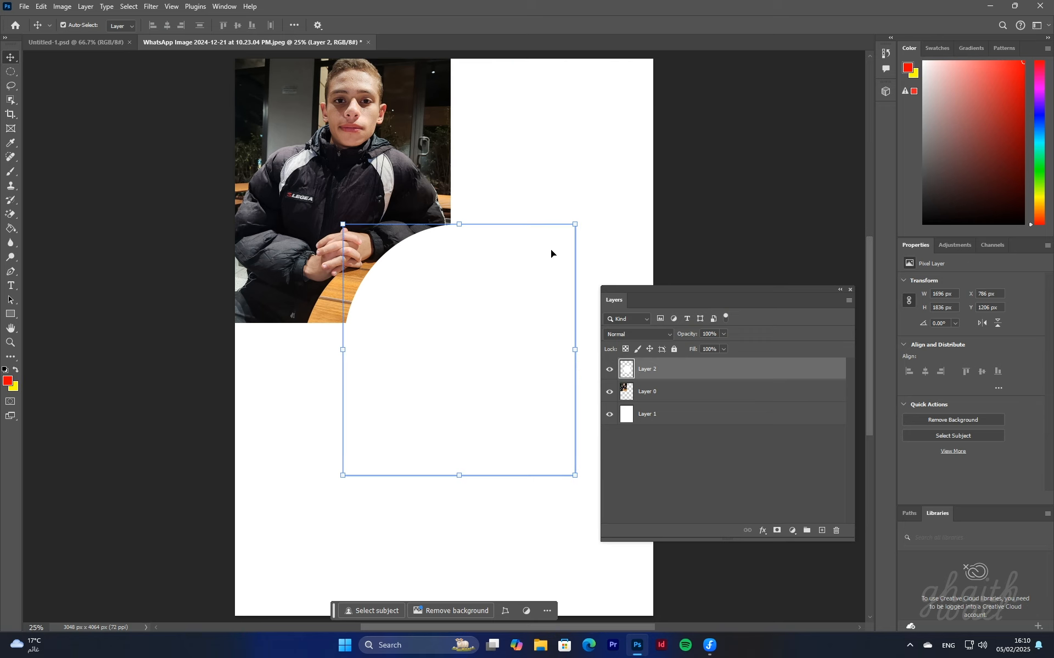
- Lock Layer 2's transparent pixels and fill its ellipse with the red foreground, trying the yellow background color as well and ending on red
click(626, 350)
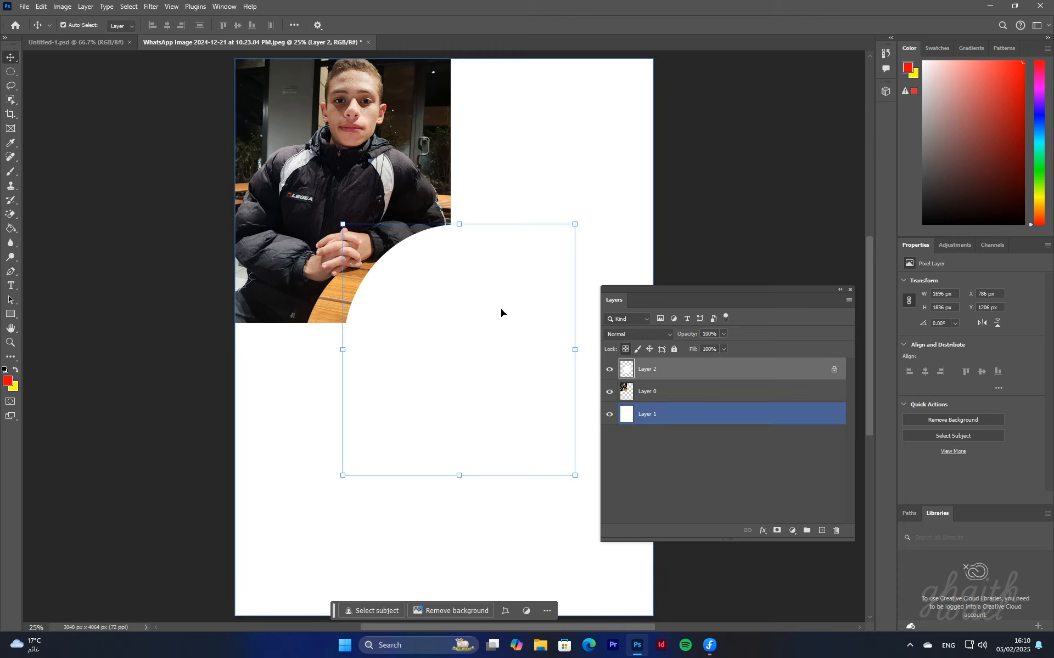
key(alt+BackSpace)
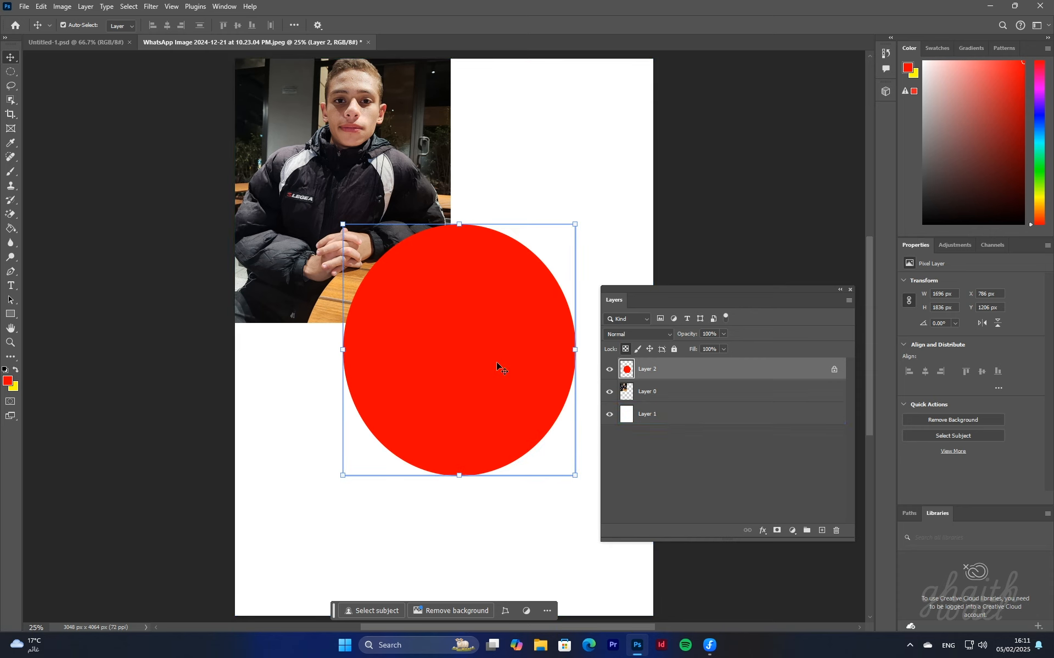
key(ctrl+BackSpace)
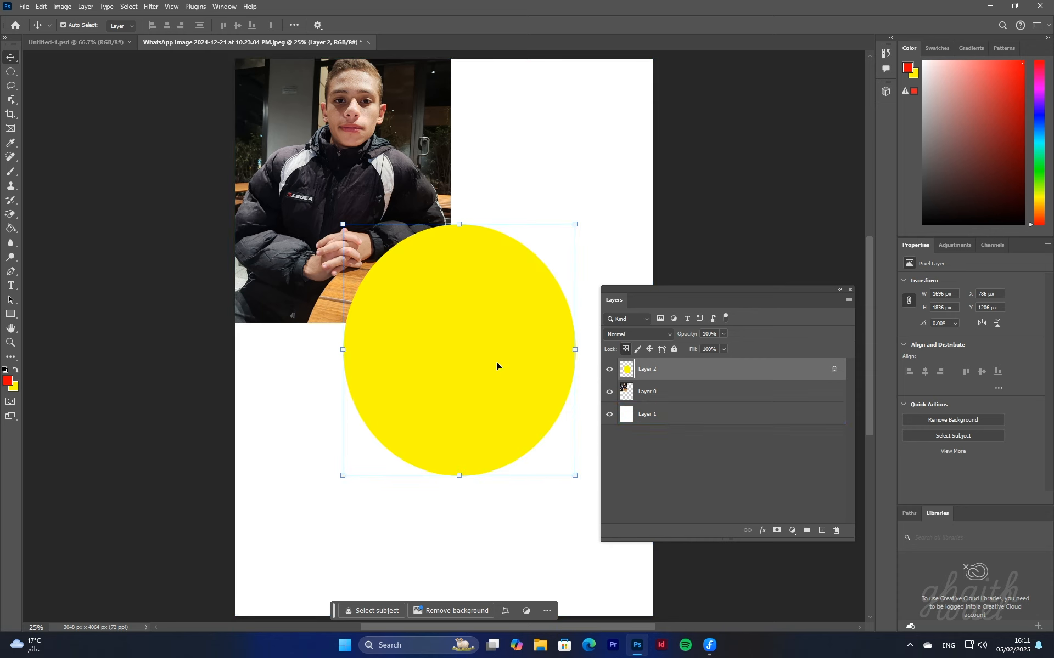
key(alt+BackSpace)
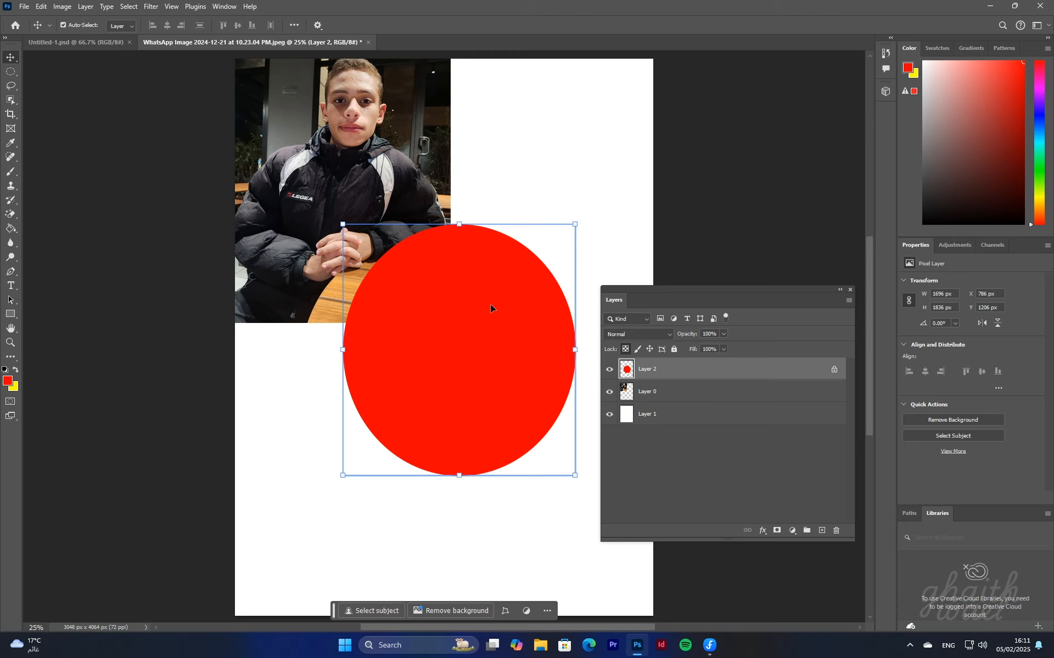
- Duplicate the red ellipse twice, placing one copy in the canvas's upper-right corner and another across its left edge below the photo
drag(478, 346, 581, 182)
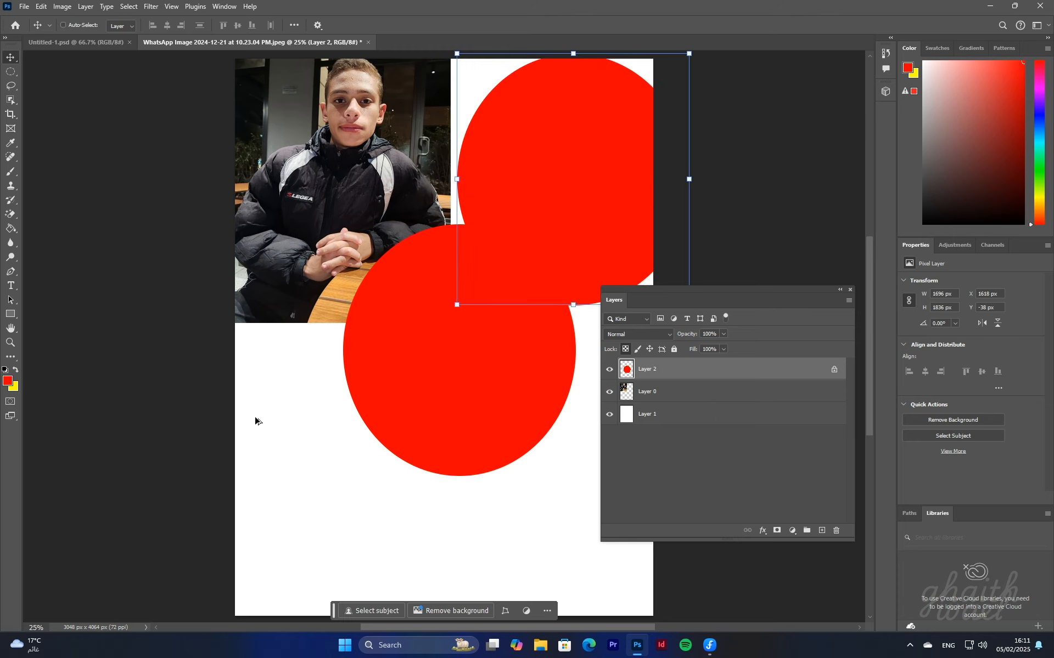
click(486, 239)
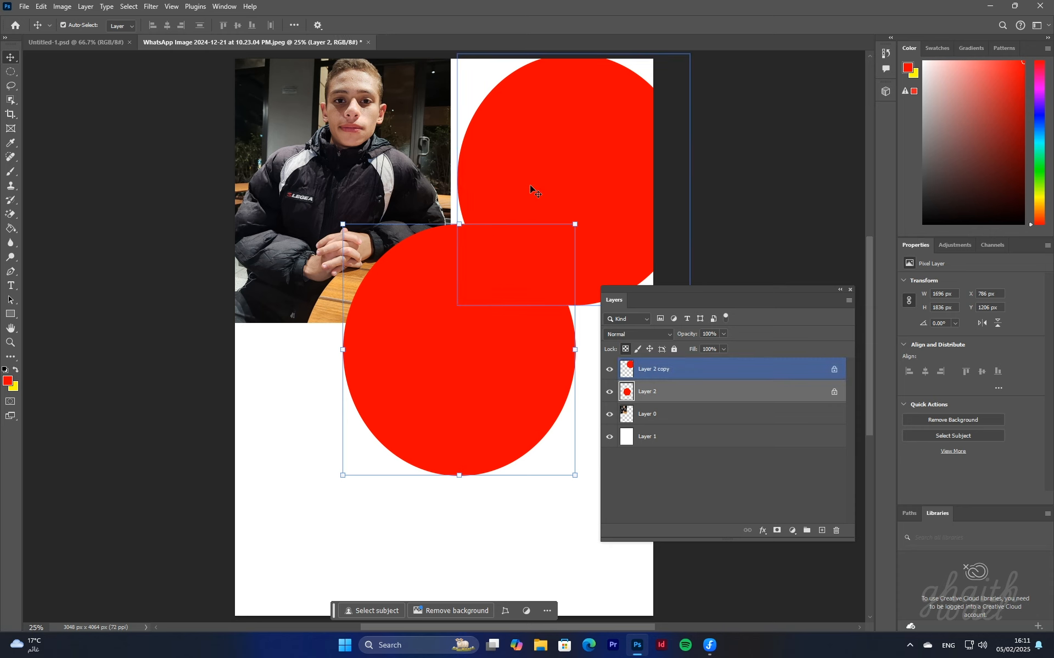
drag(301, 203, 331, 196)
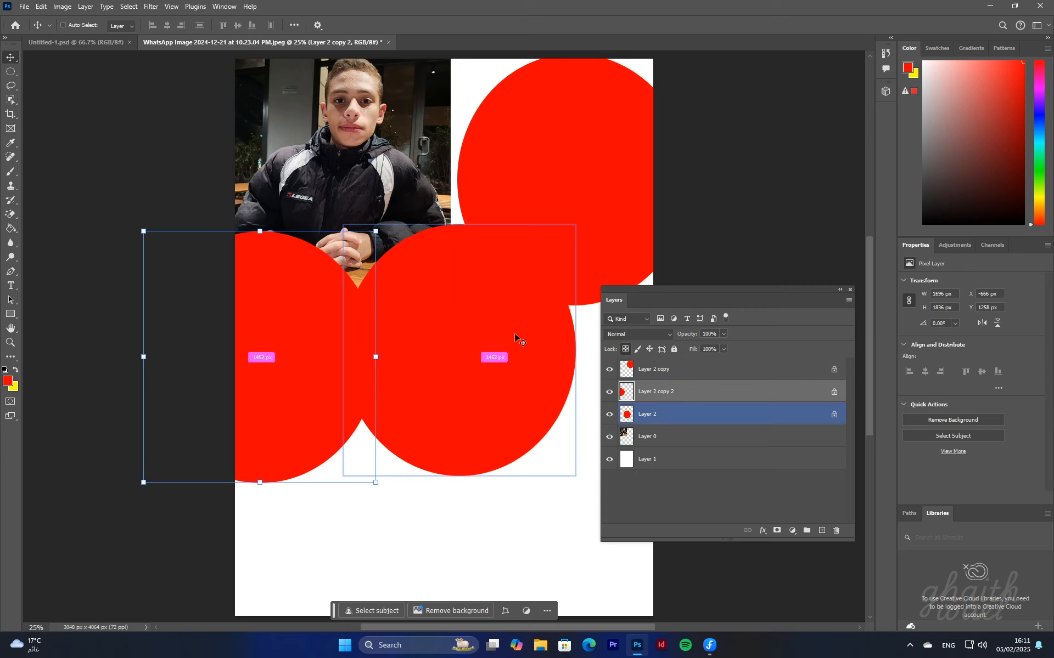
- Fill both ellipse copies with the yellow background color and move the original red ellipse down to about X 822, Y 1514 px
key(ctrl+BackSpace)
click(547, 218)
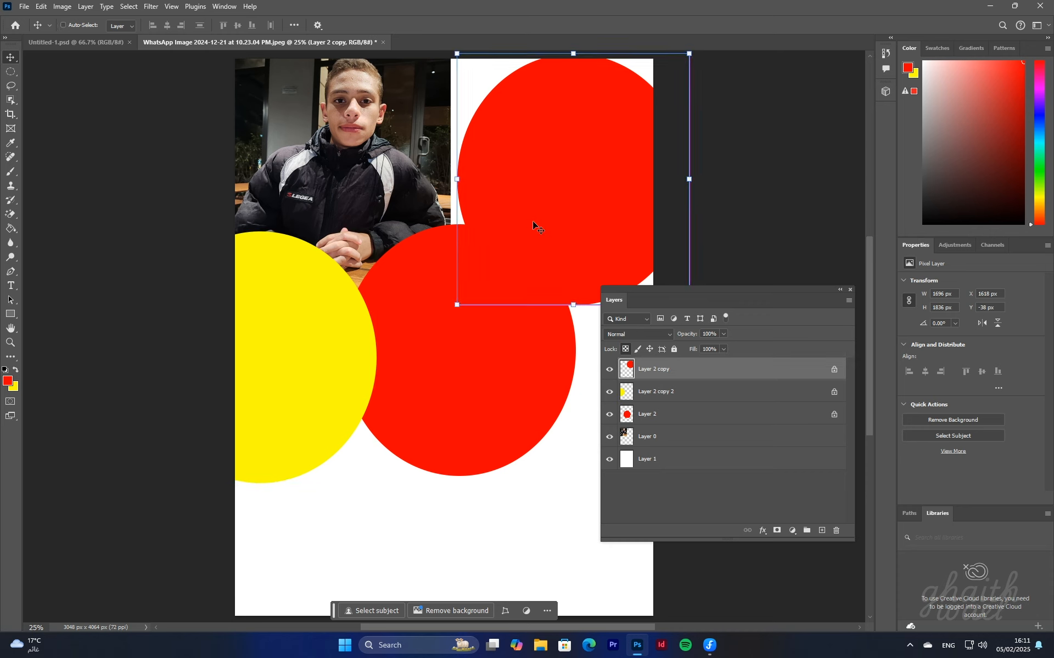
key(ctrl+BackSpace)
drag(390, 330, 396, 372)
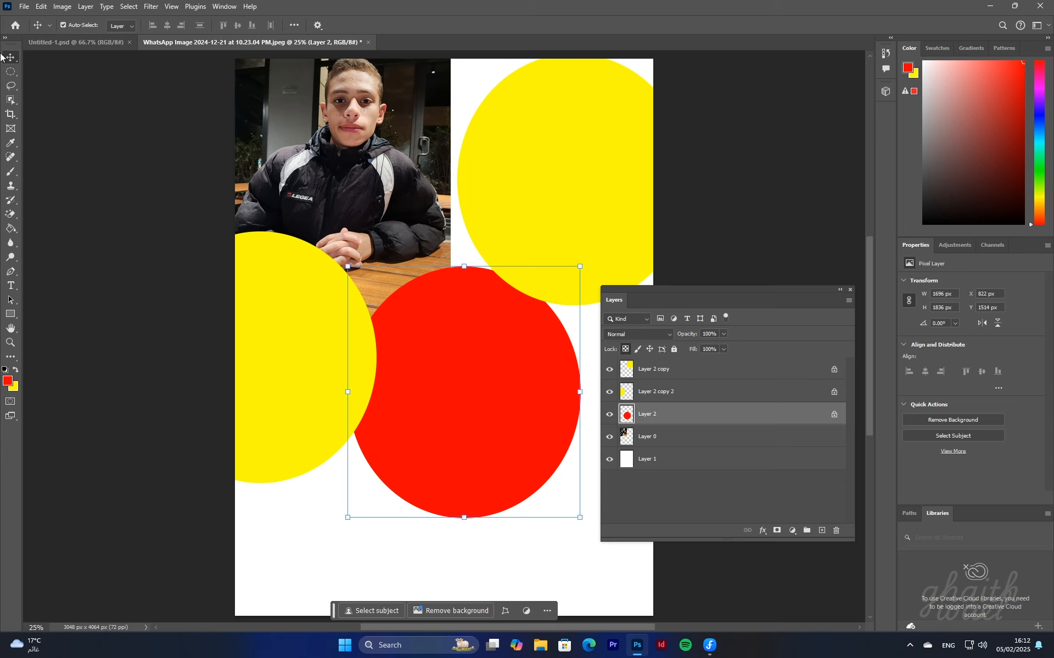
- Draw an elliptical marquee selection of about 876 × 920 px over the photo, view its selection commands, and deselect it
click(10, 72)
drag(273, 108, 393, 235)
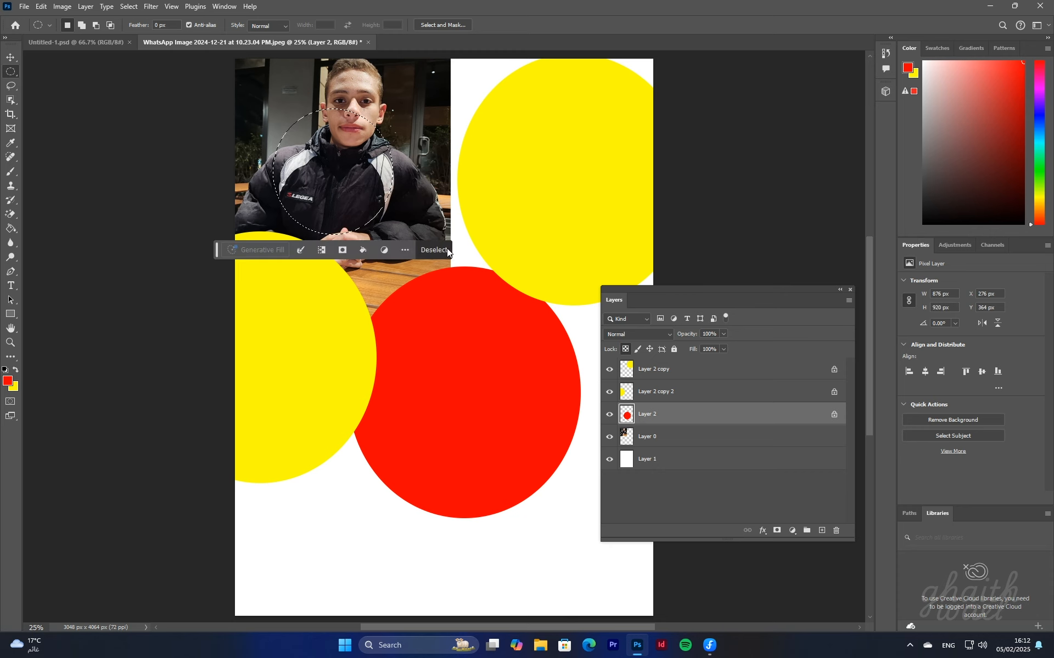
right_click(329, 182)
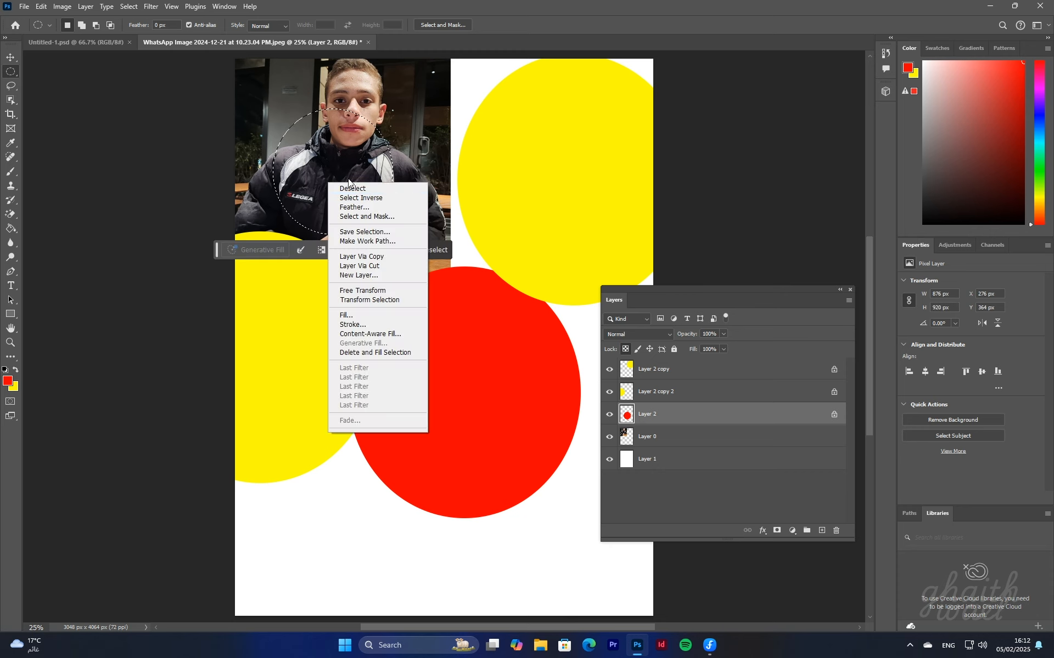
click(334, 162)
right_click(334, 162)
click(301, 143)
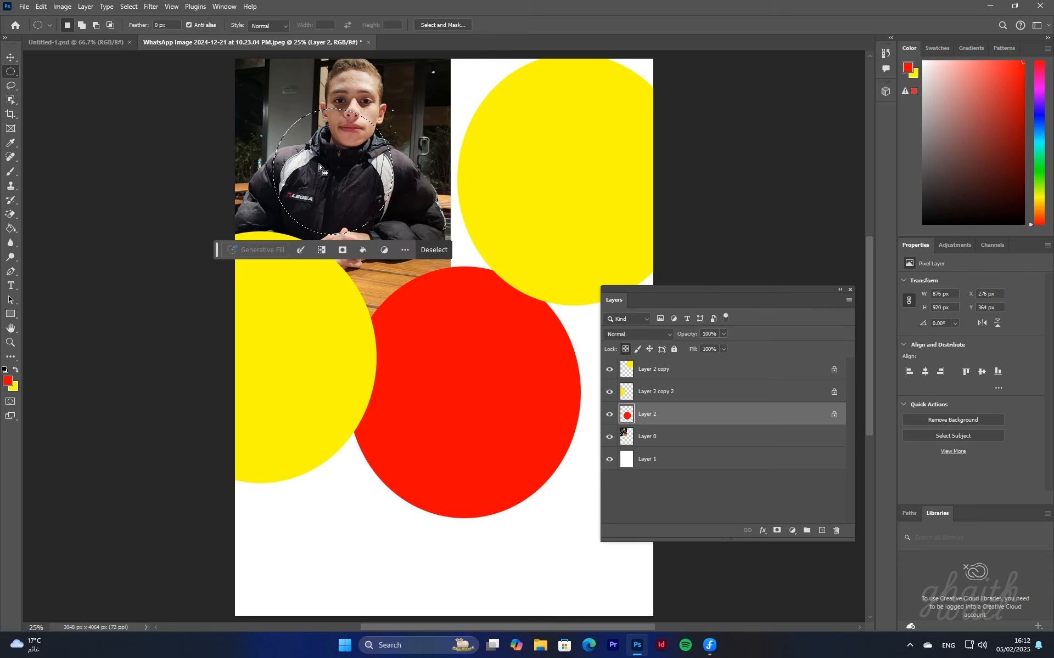
click(323, 186)
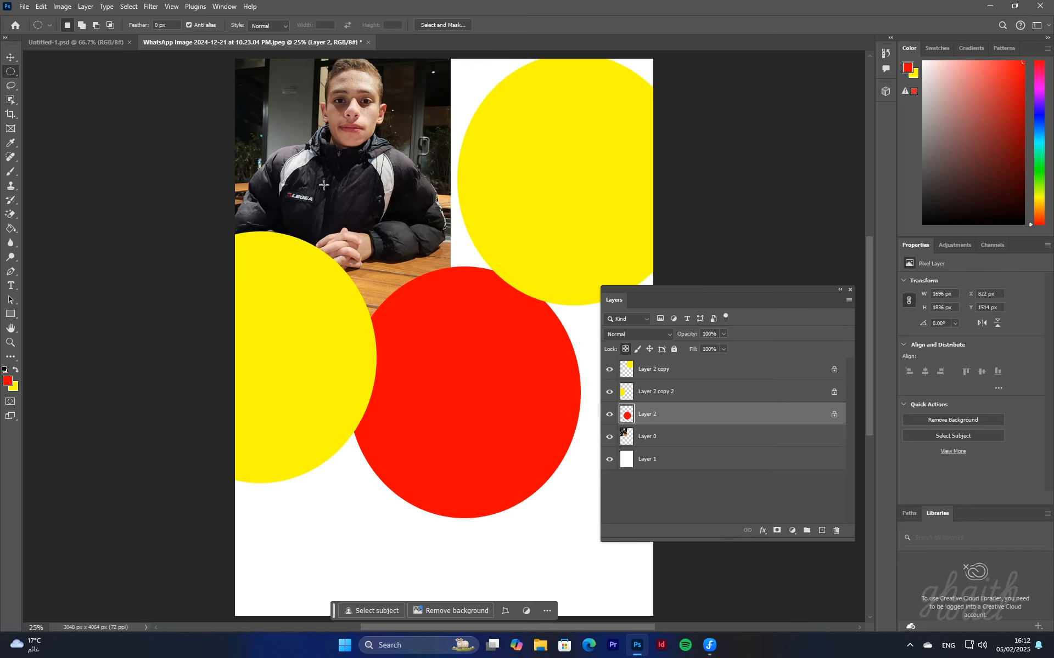